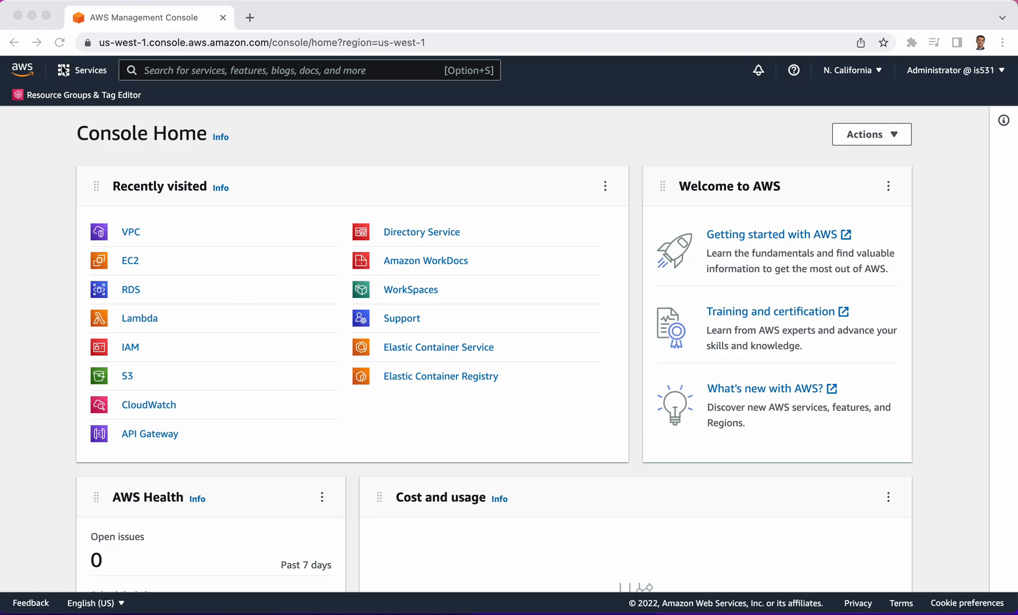
Open the EC2 dashboard and start launching a new instance in the N. California region
{"action": "left_click", "coordinate": [131, 262]}
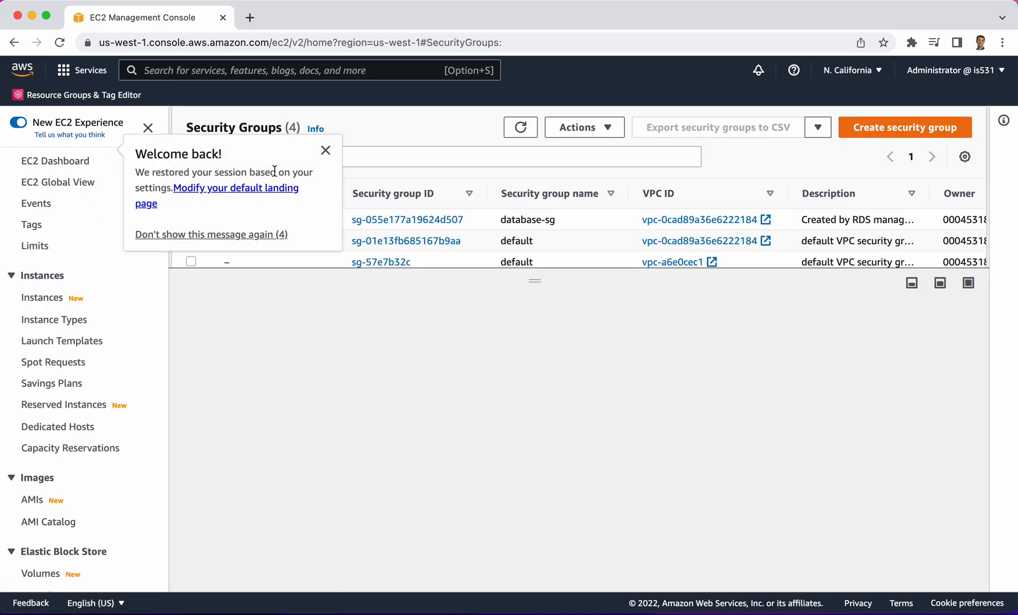
{"action": "left_click", "coordinate": [326, 150]}
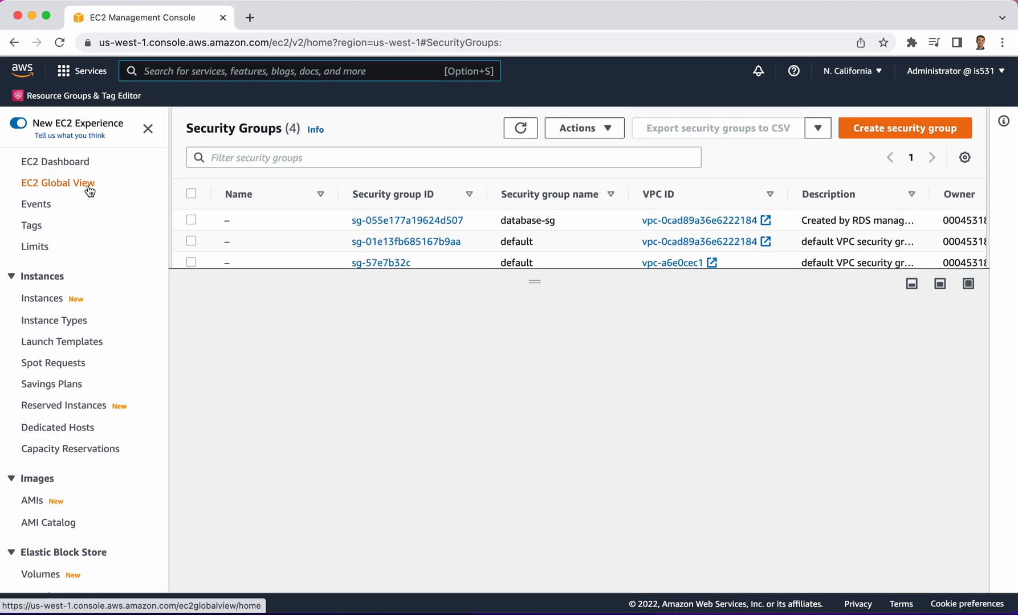
{"action": "left_click", "coordinate": [52, 163]}
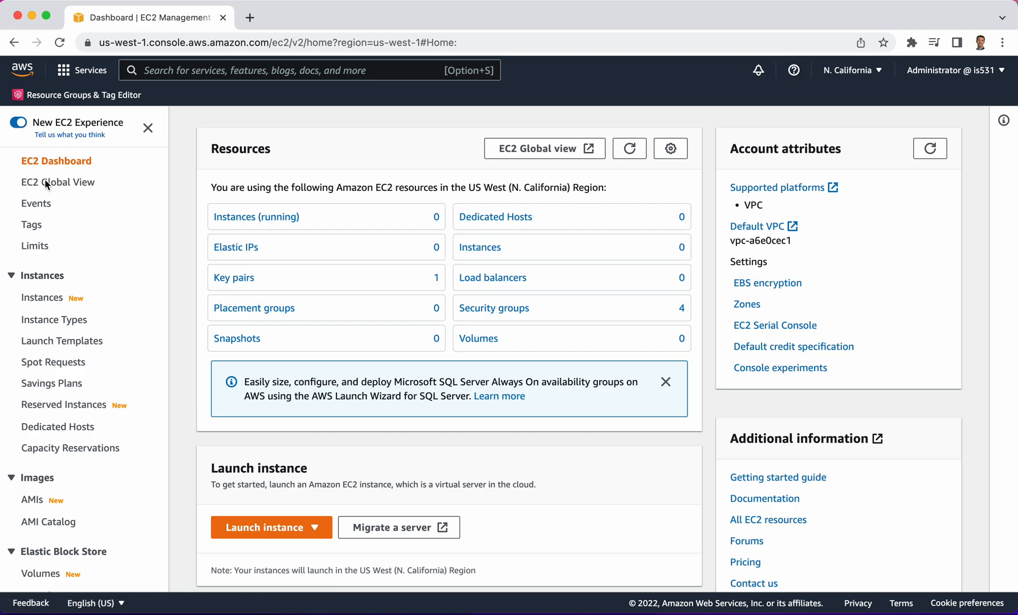
{"action": "left_click", "coordinate": [247, 530]}
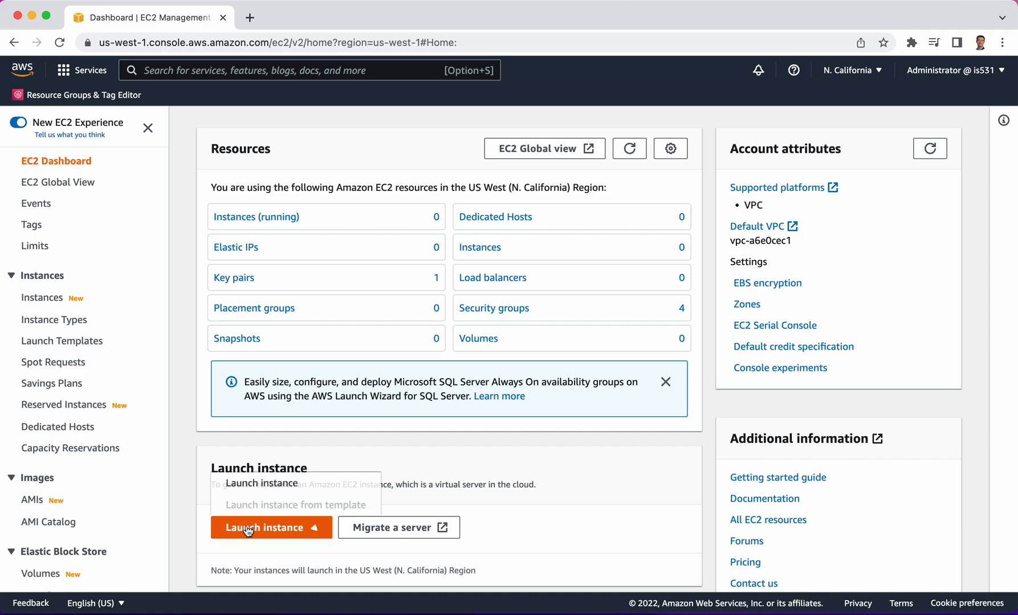
{"action": "left_click", "coordinate": [252, 484]}
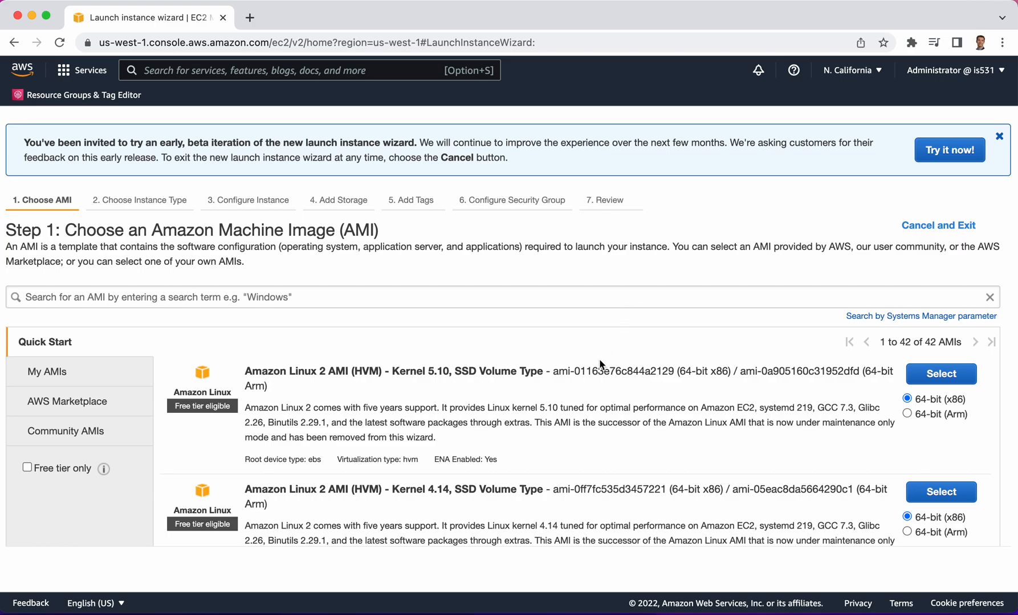
Choose the 64-bit (x86) Amazon Linux 2 AMI (HVM) - Kernel 5.10, SSD Volume Type as the machine image
{"action": "scroll", "coordinate": [600, 364], "scroll_direction": "down", "scroll_amount": 1}
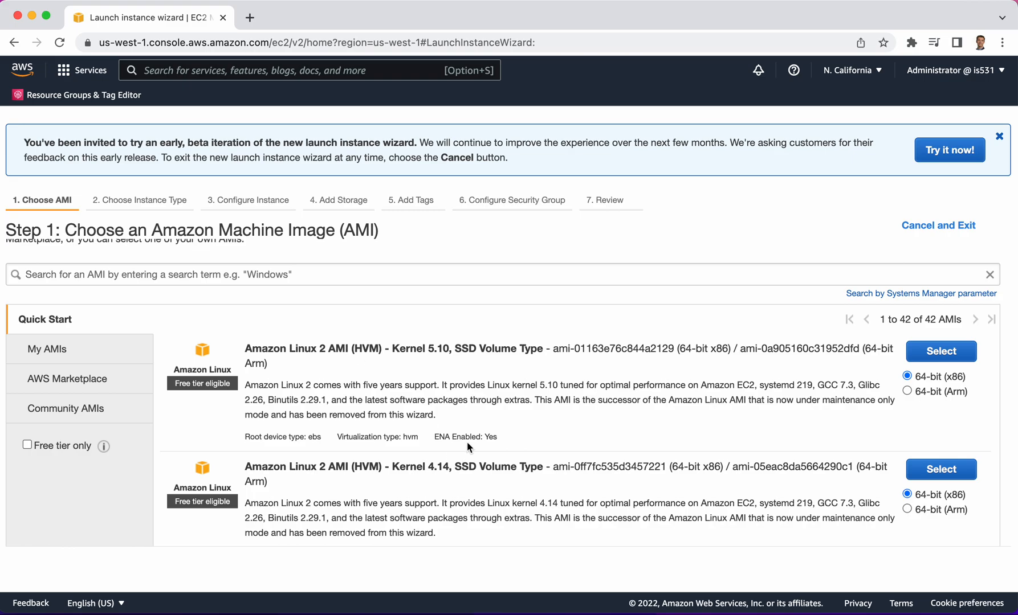
{"action": "scroll", "coordinate": [466, 441], "scroll_direction": "down", "scroll_amount": 5}
{"action": "scroll", "coordinate": [467, 441], "scroll_direction": "up", "scroll_amount": 5}
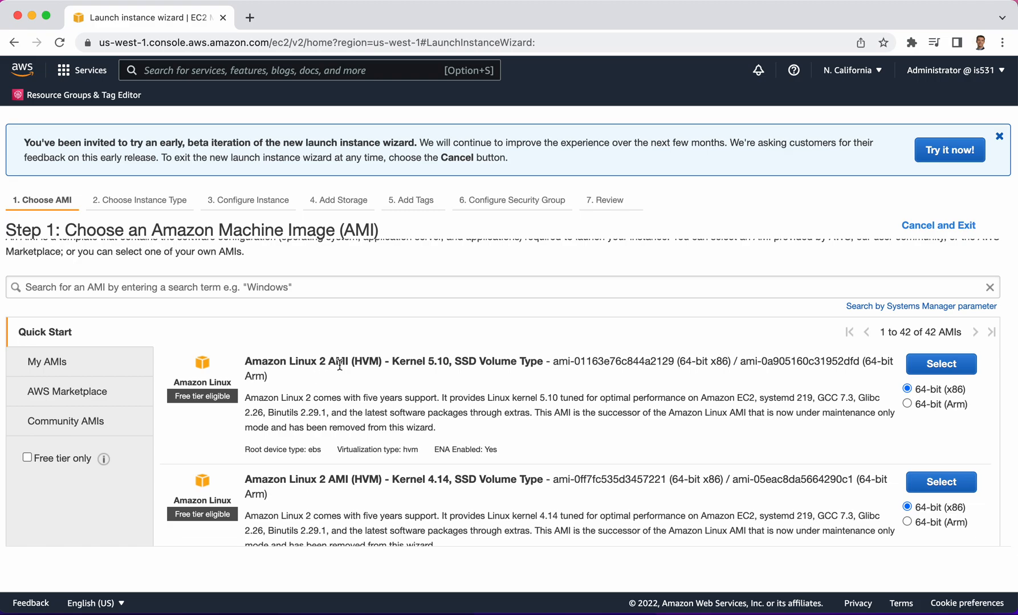
{"action": "scroll", "coordinate": [388, 426], "scroll_direction": "down", "scroll_amount": 5}
{"action": "scroll", "coordinate": [388, 427], "scroll_direction": "down", "scroll_amount": 4}
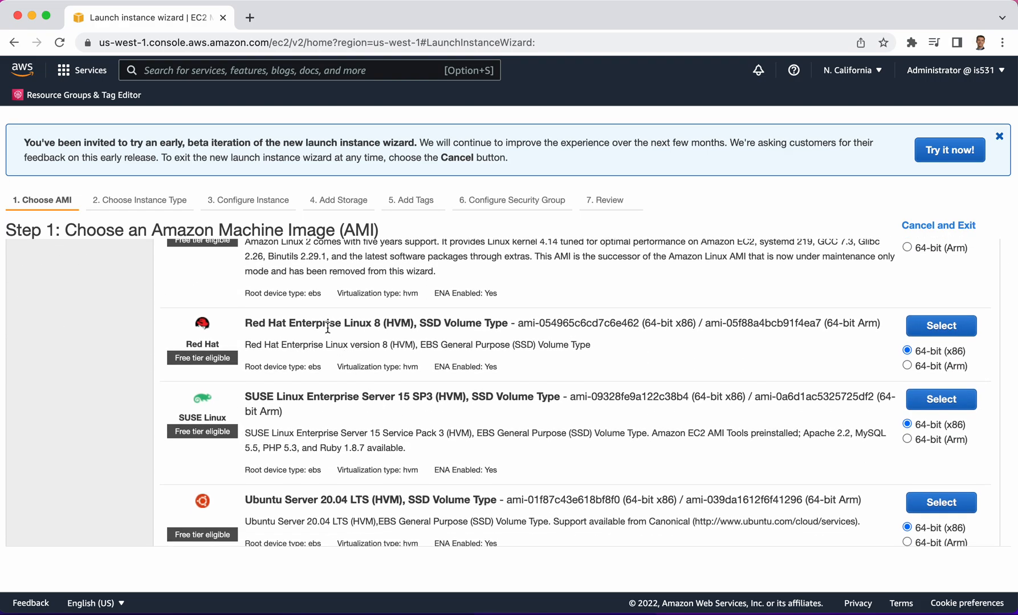
{"action": "scroll", "coordinate": [328, 329], "scroll_direction": "down", "scroll_amount": 9}
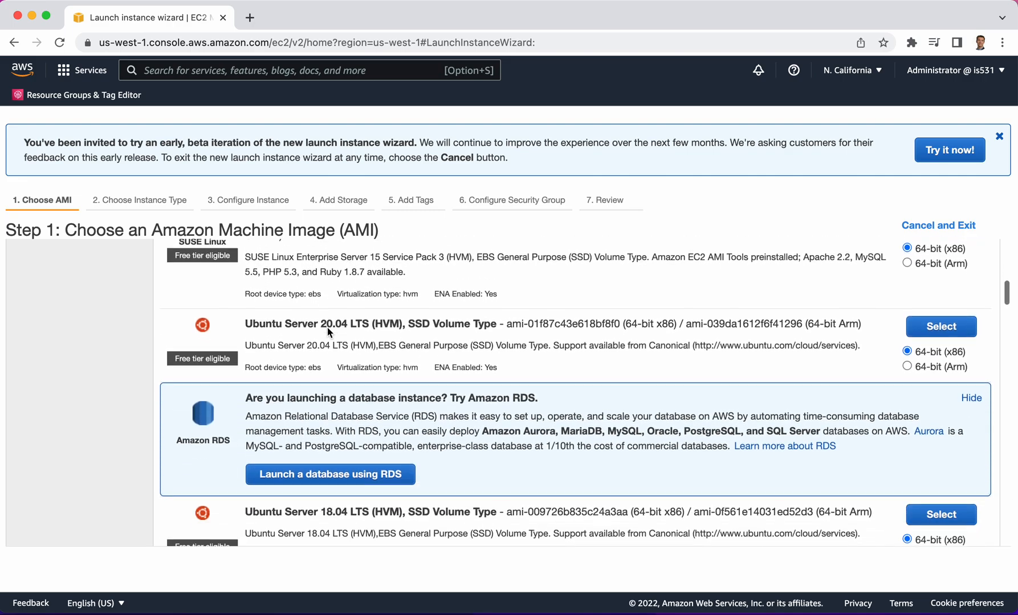
{"action": "scroll", "coordinate": [328, 331], "scroll_direction": "down", "scroll_amount": 14}
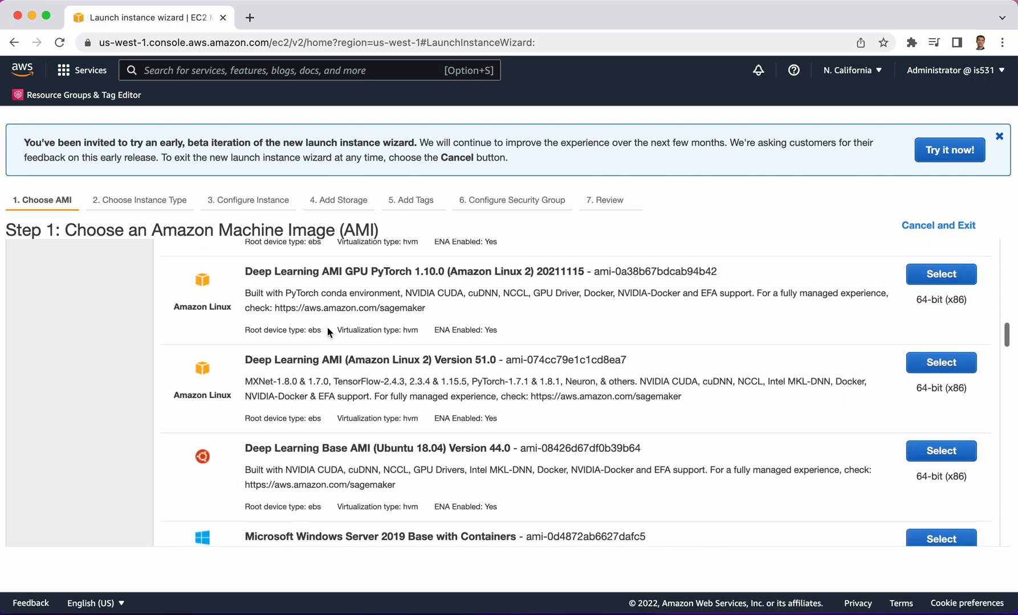
{"action": "scroll", "coordinate": [327, 330], "scroll_direction": "down", "scroll_amount": 7}
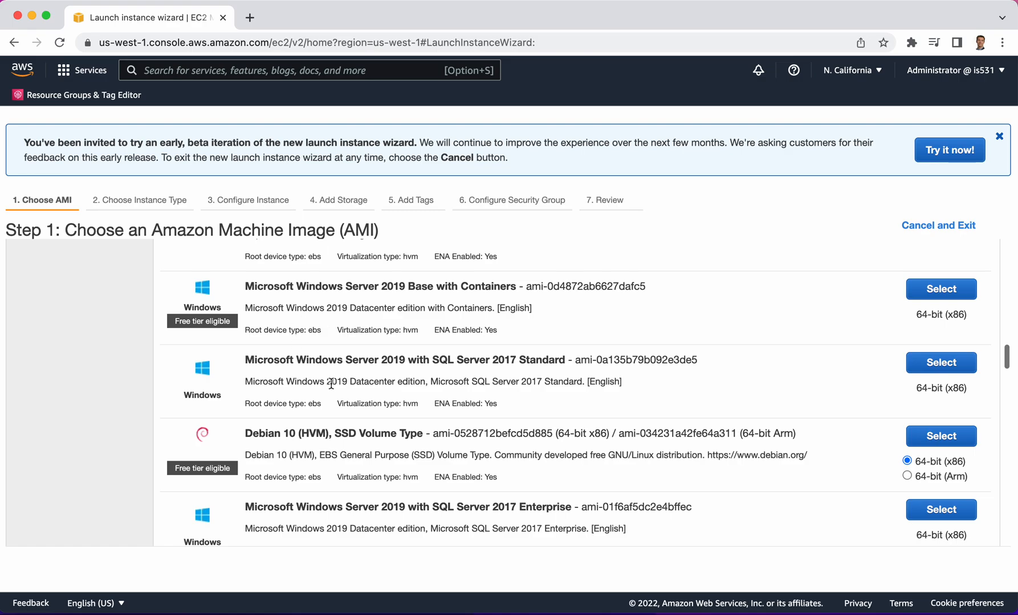
{"action": "scroll", "coordinate": [379, 449], "scroll_direction": "down", "scroll_amount": 20}
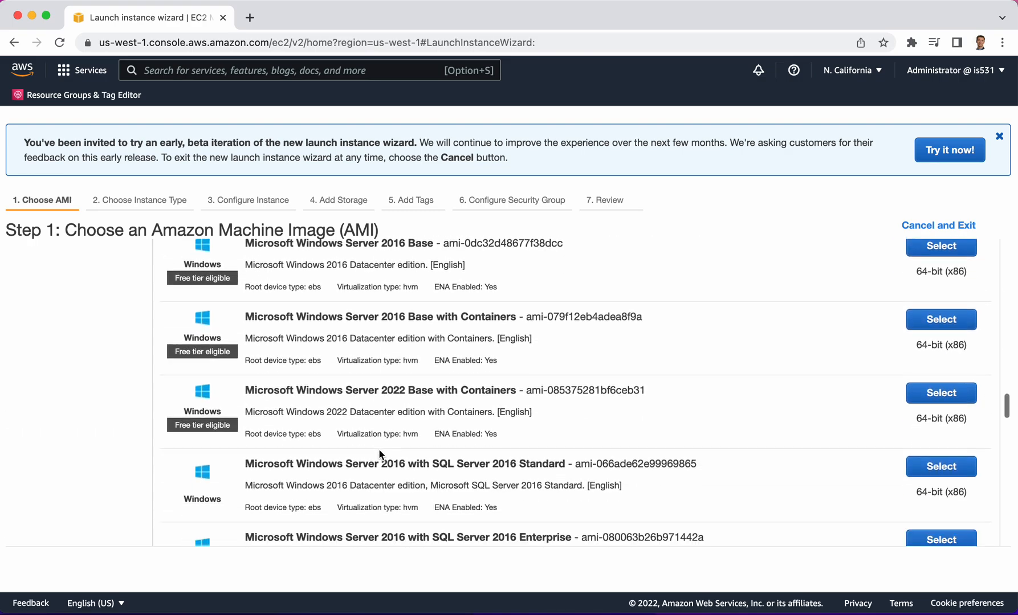
{"action": "scroll", "coordinate": [379, 456], "scroll_direction": "down", "scroll_amount": 4}
{"action": "scroll", "coordinate": [379, 455], "scroll_direction": "up", "scroll_amount": 20}
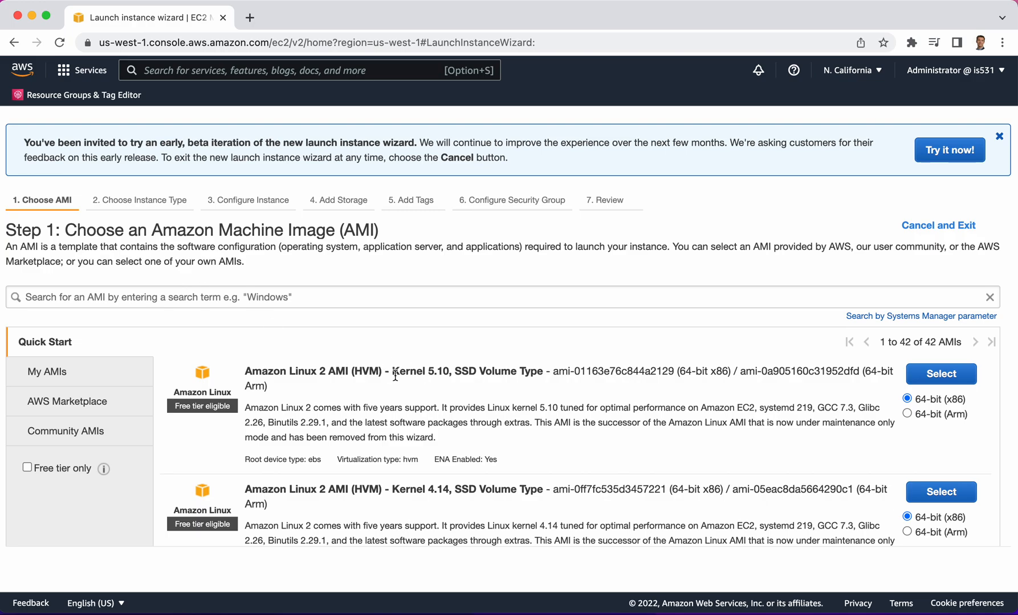
{"action": "left_click", "coordinate": [943, 376]}
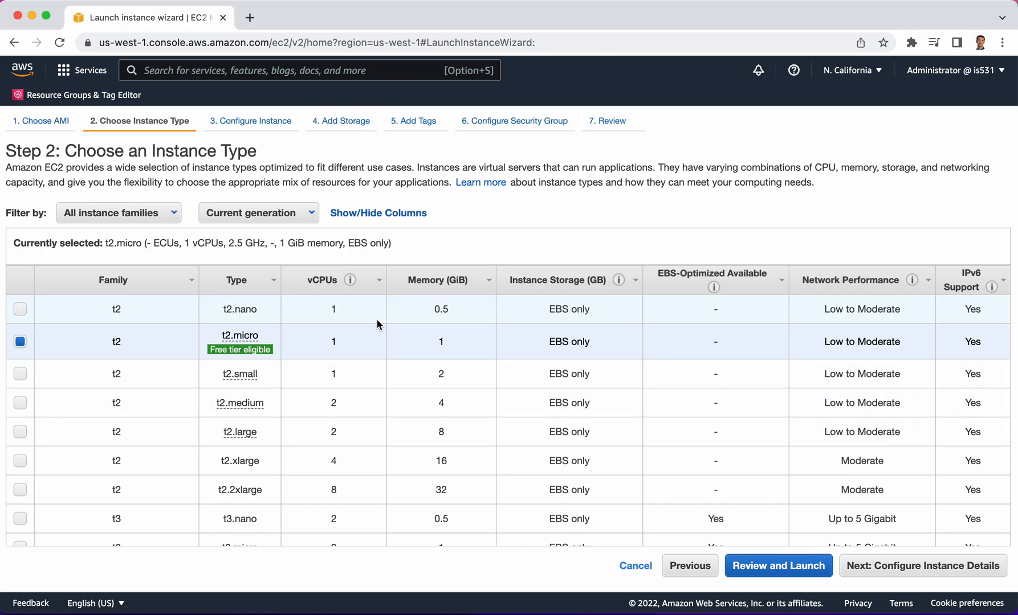
Keep the free-tier-eligible t2.micro instance type and continue to the instance details
{"action": "scroll", "coordinate": [346, 361], "scroll_direction": "down", "scroll_amount": 10}
{"action": "scroll", "coordinate": [346, 360], "scroll_direction": "down", "scroll_amount": 4}
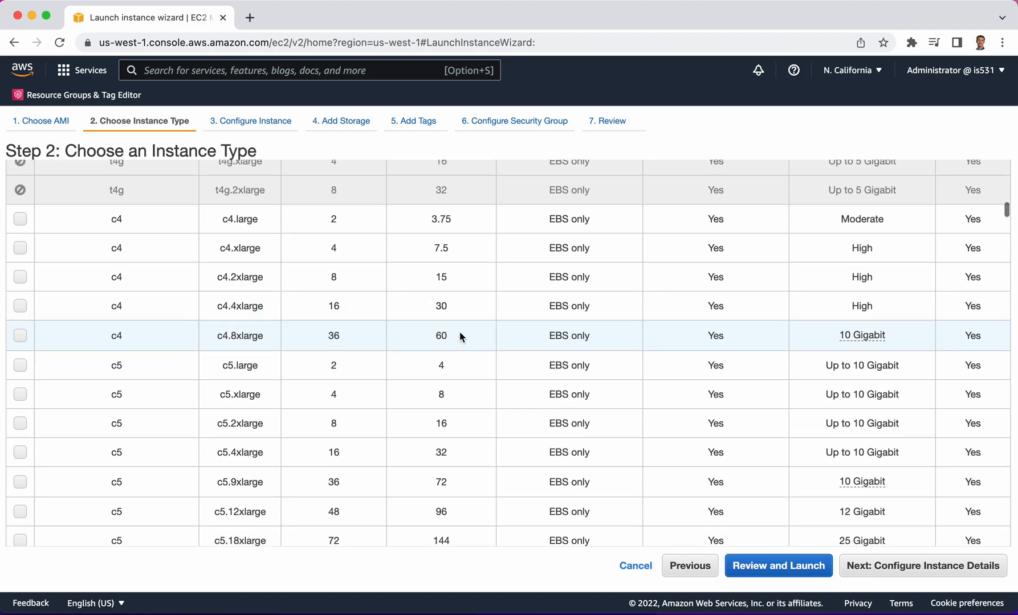
{"action": "scroll", "coordinate": [459, 331], "scroll_direction": "up", "scroll_amount": 15}
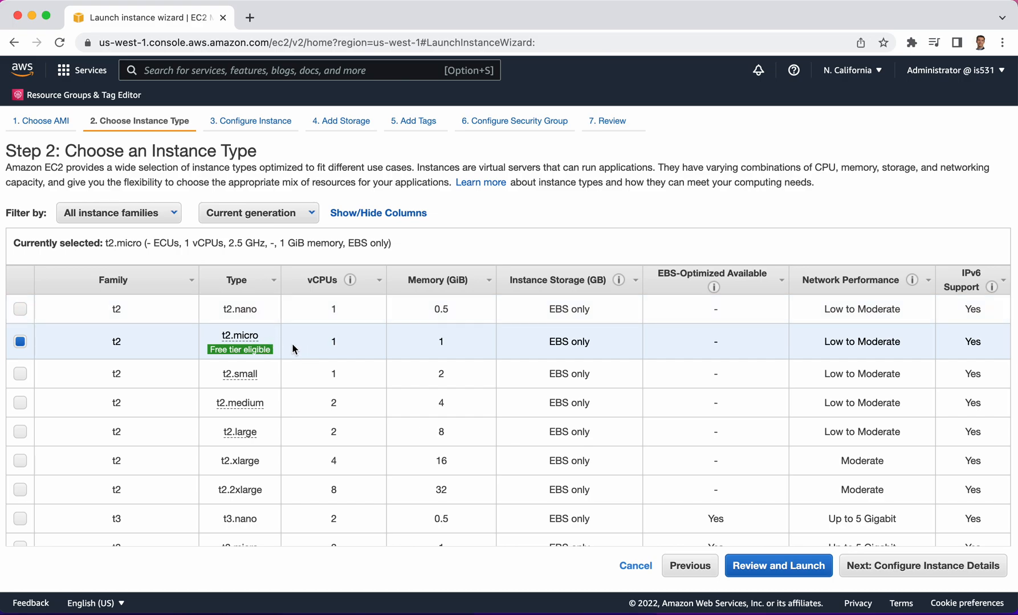
{"action": "mouse_move", "coordinate": [268, 350]}
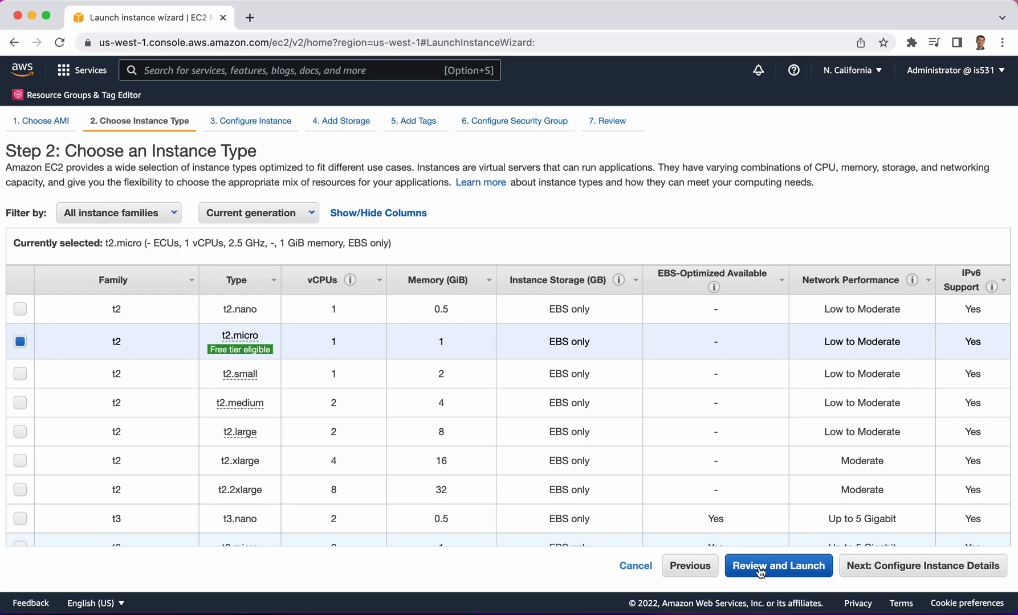
{"action": "left_click", "coordinate": [928, 566]}
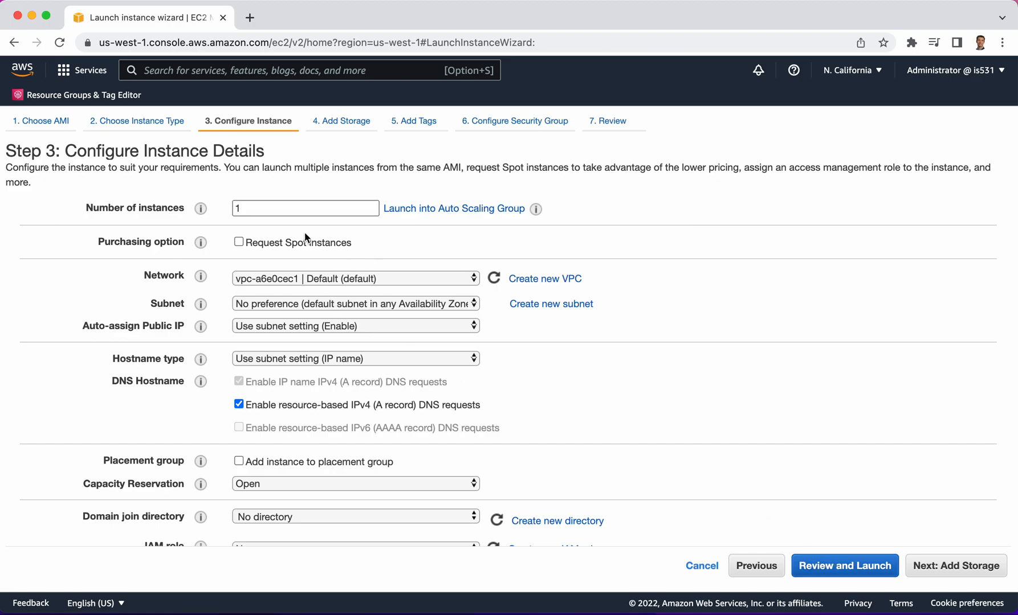
Review the instance's network settings and the subnets available in the default VPC
{"action": "scroll", "coordinate": [624, 241], "scroll_direction": "down", "scroll_amount": 1}
{"action": "scroll", "coordinate": [624, 241], "scroll_direction": "down", "scroll_amount": 1}
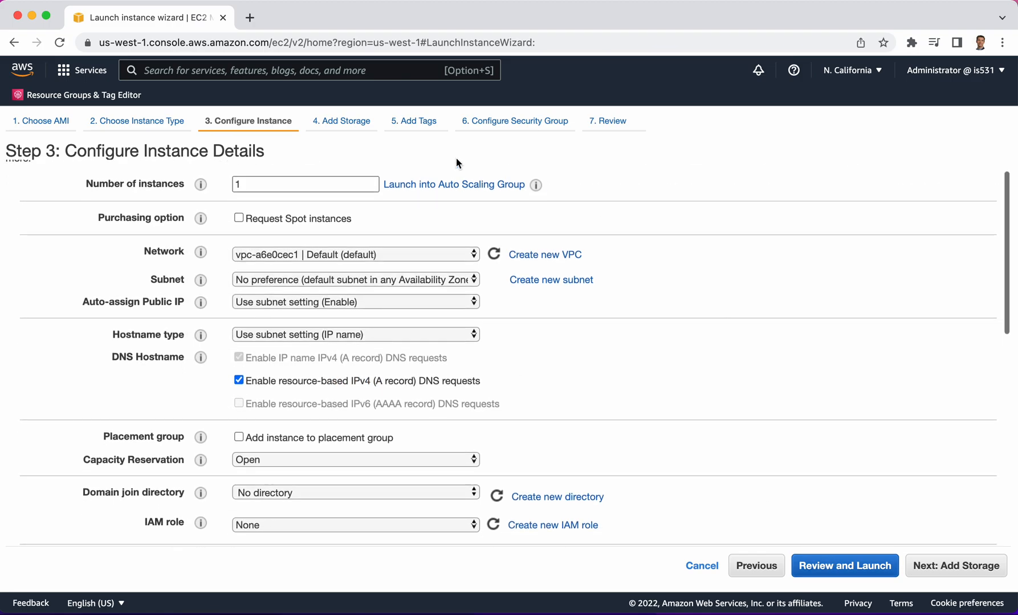
{"action": "scroll", "coordinate": [261, 182], "scroll_direction": "up", "scroll_amount": 1}
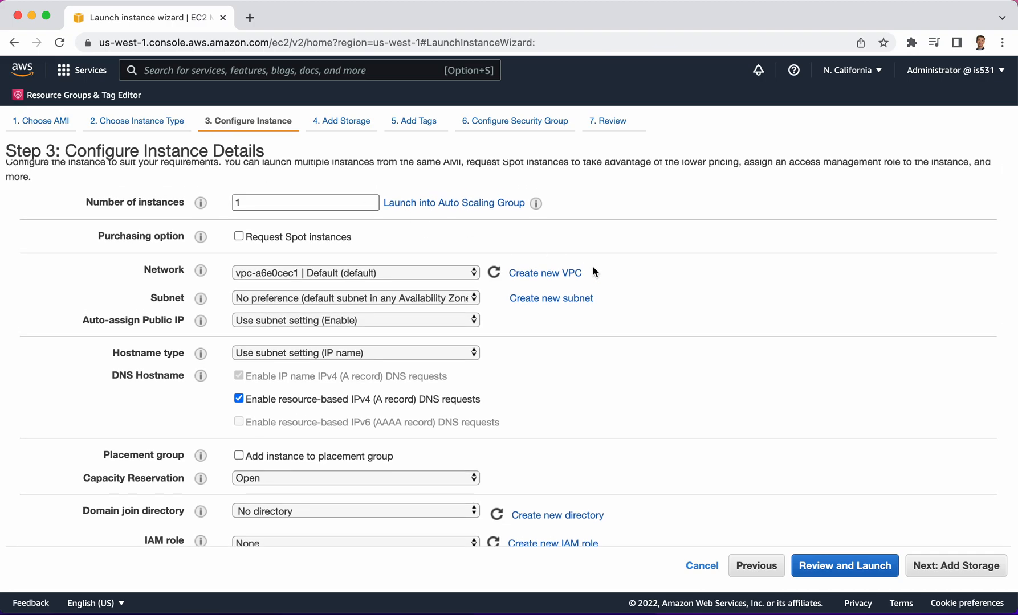
{"action": "scroll", "coordinate": [595, 358], "scroll_direction": "down", "scroll_amount": 1}
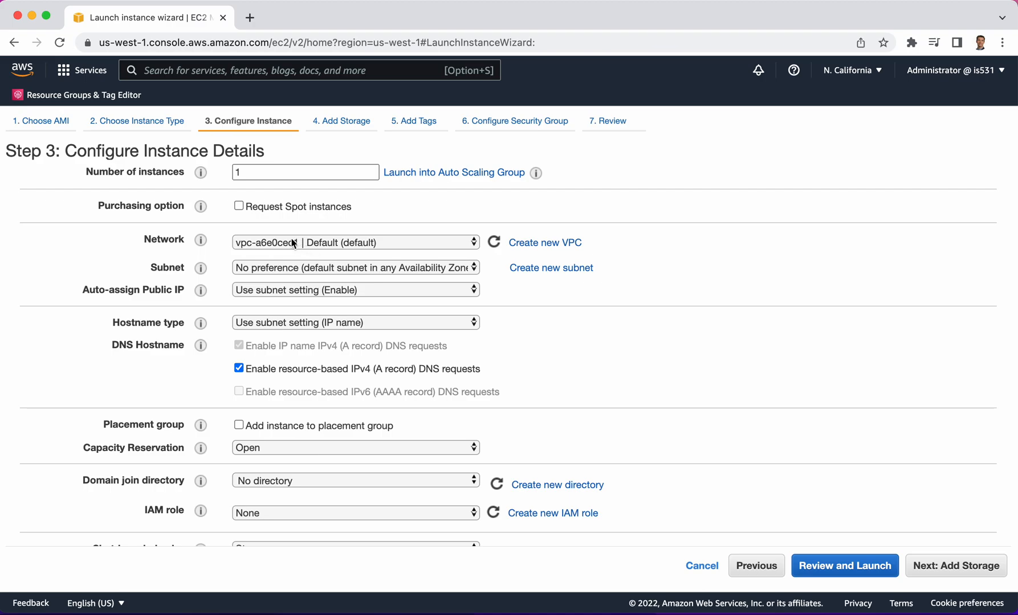
{"action": "left_click", "coordinate": [265, 269]}
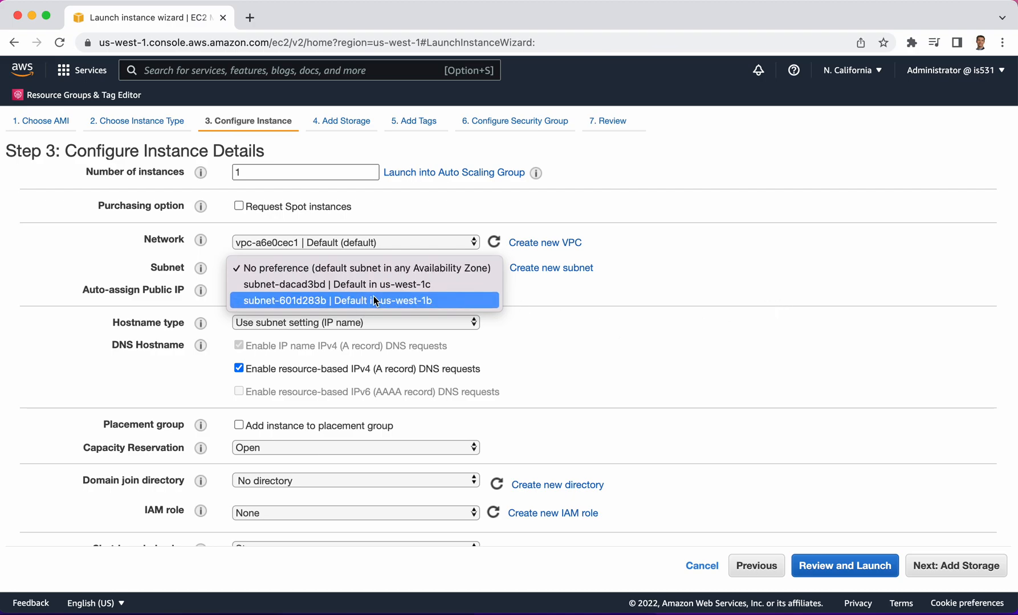
{"action": "left_click", "coordinate": [746, 284]}
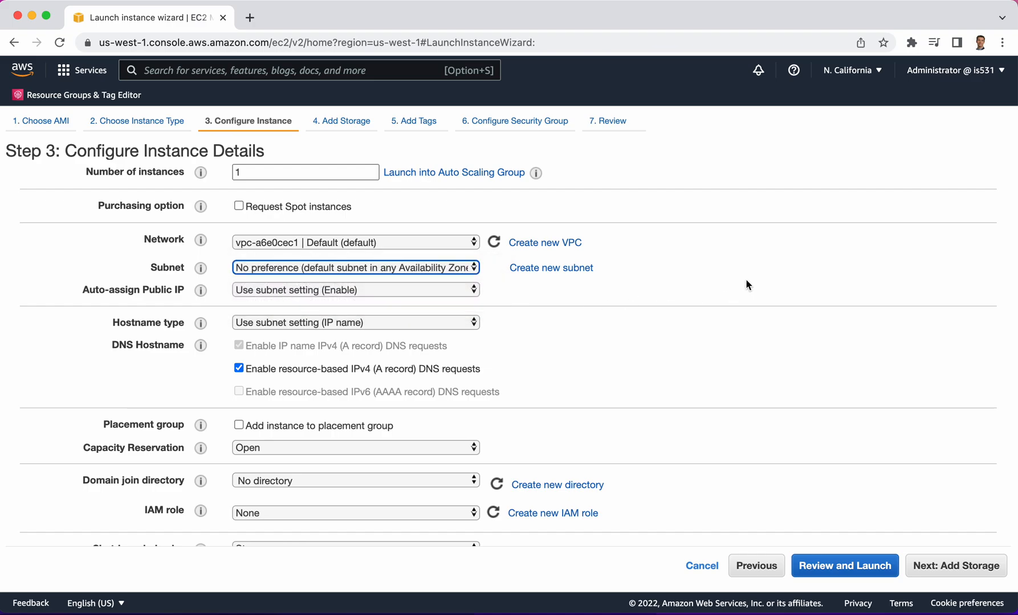
Examine the remaining instance details, from DNS hostname and shutdown behavior to tenancy, metadata and user data
{"action": "scroll", "coordinate": [389, 300], "scroll_direction": "down", "scroll_amount": 2}
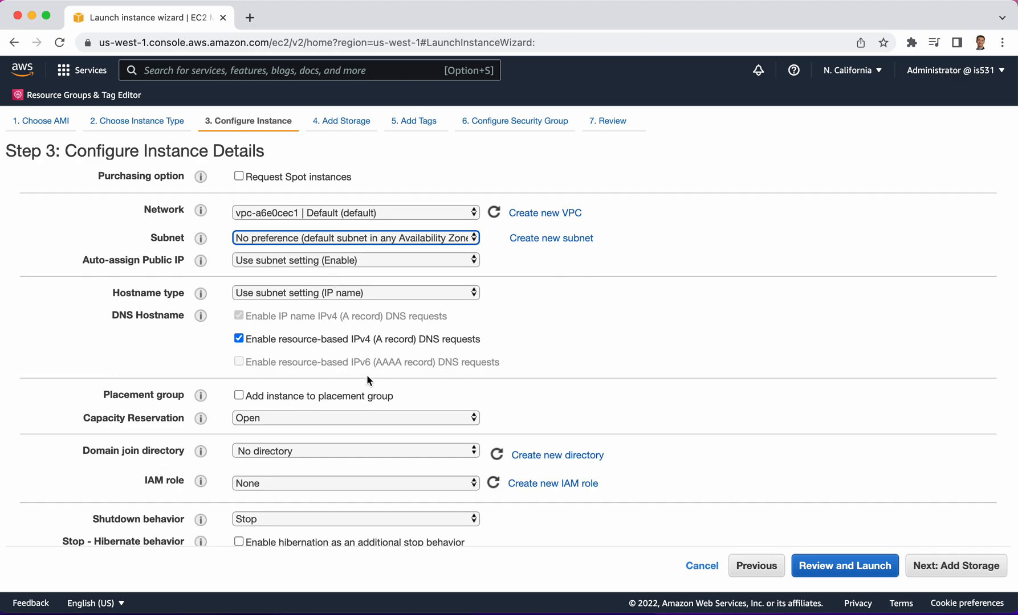
{"action": "scroll", "coordinate": [367, 374], "scroll_direction": "down", "scroll_amount": 5}
{"action": "scroll", "coordinate": [368, 380], "scroll_direction": "down", "scroll_amount": 2}
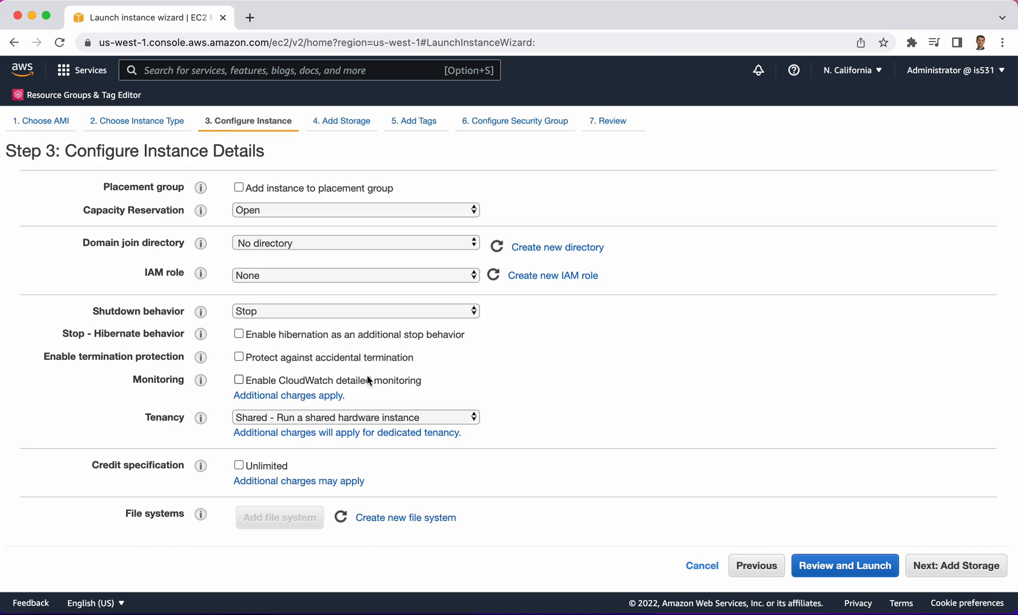
{"action": "scroll", "coordinate": [367, 381], "scroll_direction": "down", "scroll_amount": 1}
{"action": "mouse_move", "coordinate": [217, 240]}
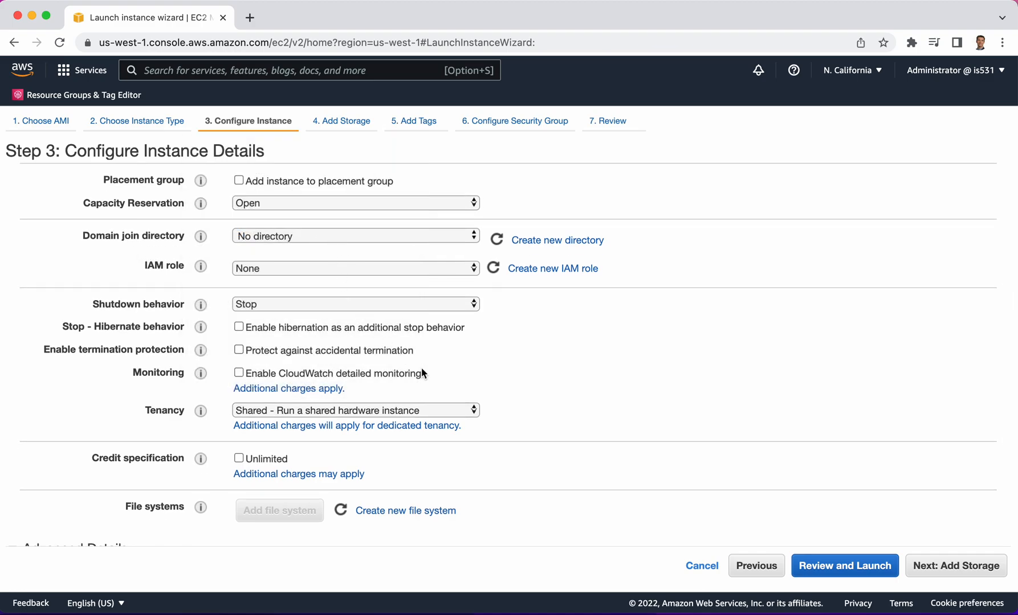
{"action": "scroll", "coordinate": [421, 370], "scroll_direction": "down", "scroll_amount": 3}
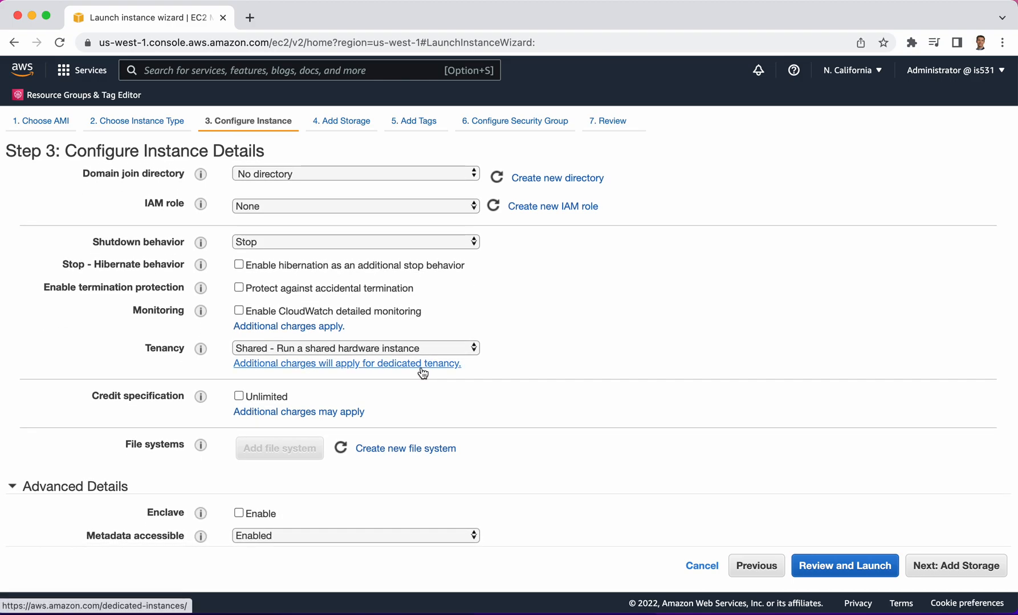
{"action": "scroll", "coordinate": [422, 373], "scroll_direction": "down", "scroll_amount": 1}
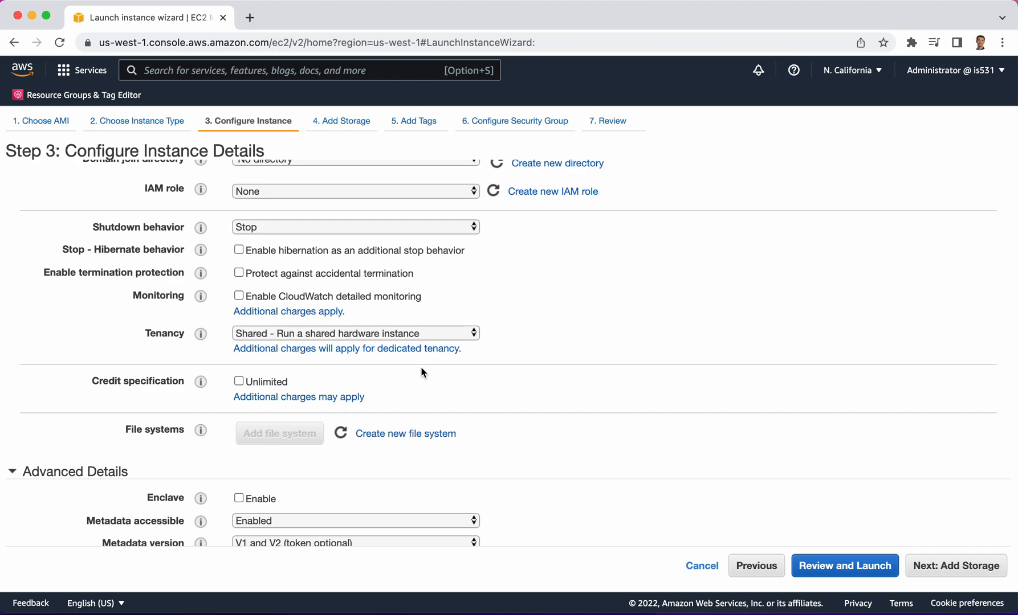
{"action": "mouse_move", "coordinate": [201, 273]}
{"action": "scroll", "coordinate": [691, 342], "scroll_direction": "down", "scroll_amount": 5}
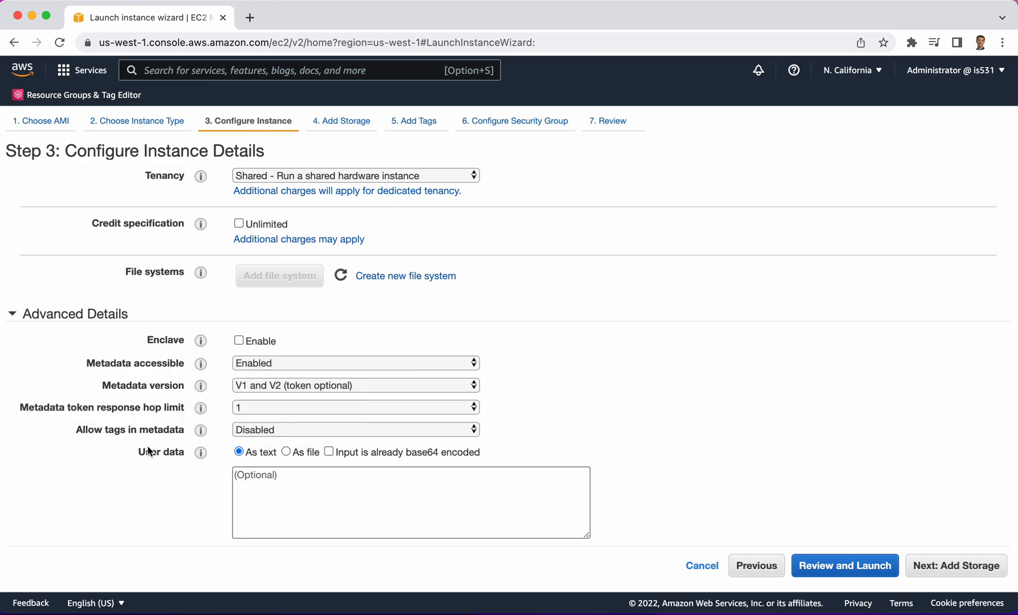
{"action": "scroll", "coordinate": [642, 330], "scroll_direction": "up", "scroll_amount": 10}
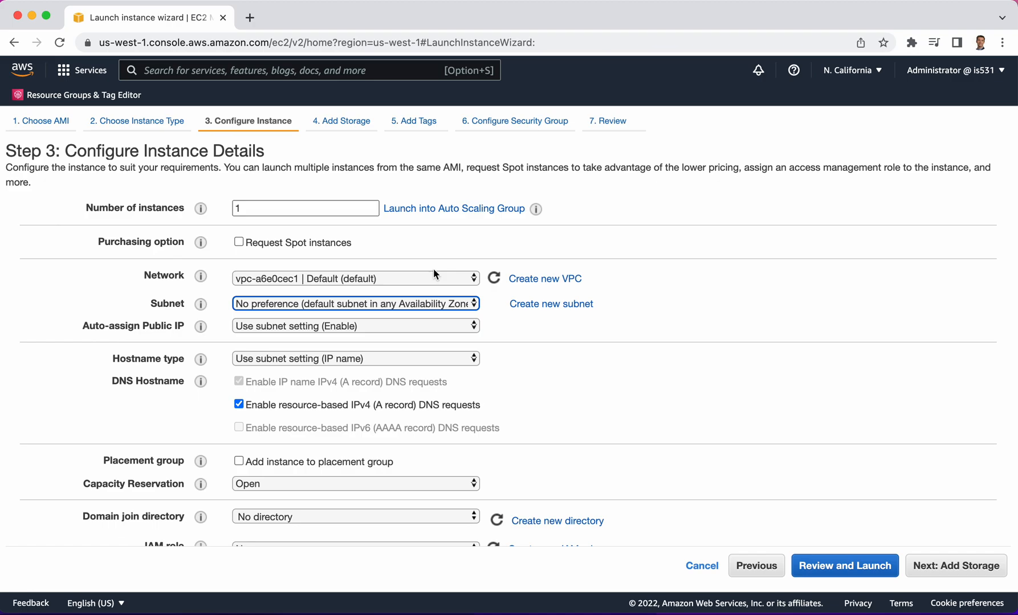
Check the subnet choices again, keep No preference, and continue to the storage settings
{"action": "left_click", "coordinate": [263, 307]}
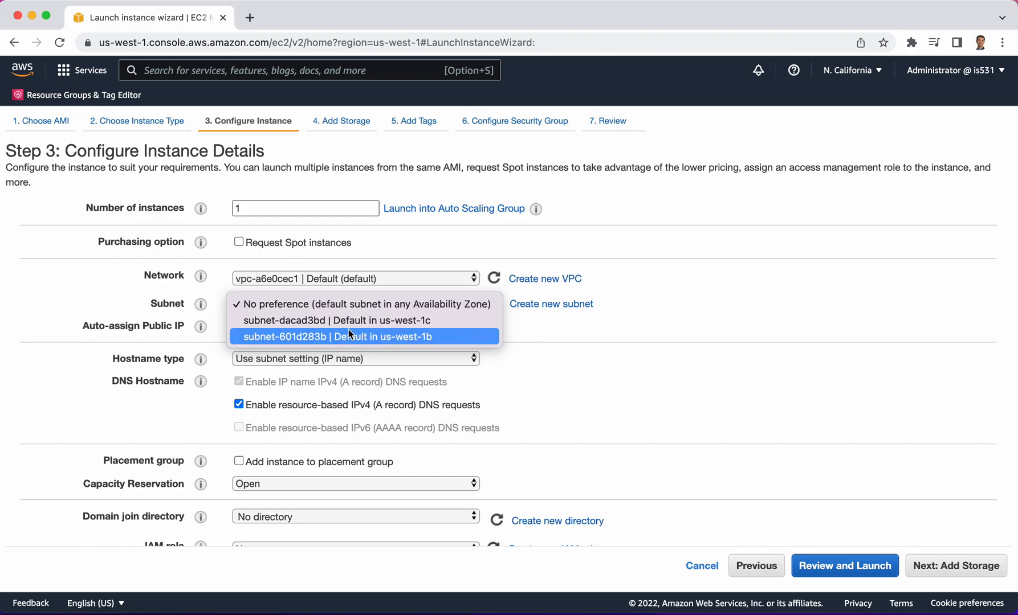
{"action": "left_click", "coordinate": [58, 306]}
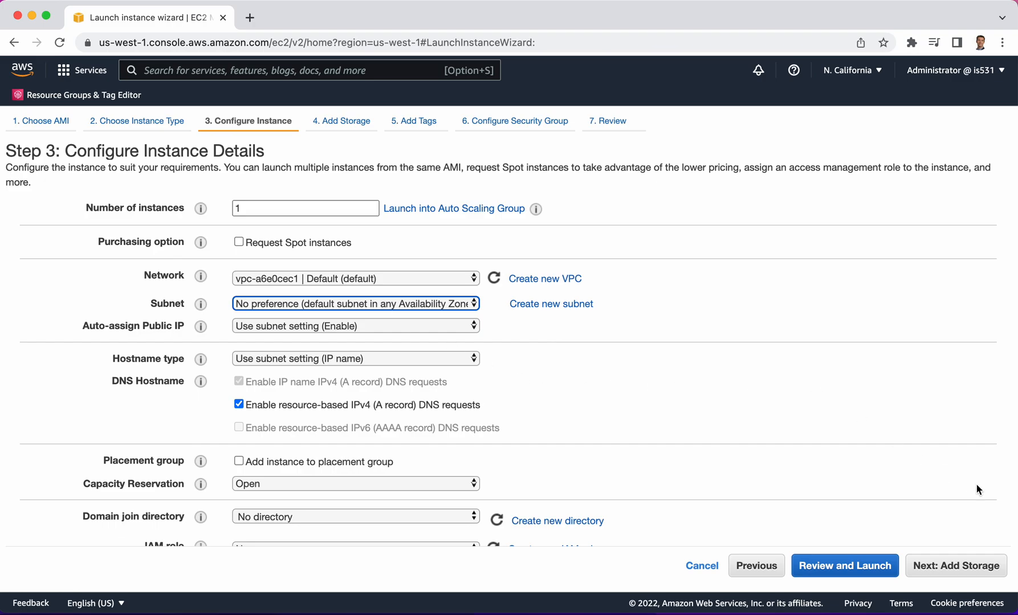
{"action": "left_click", "coordinate": [954, 564]}
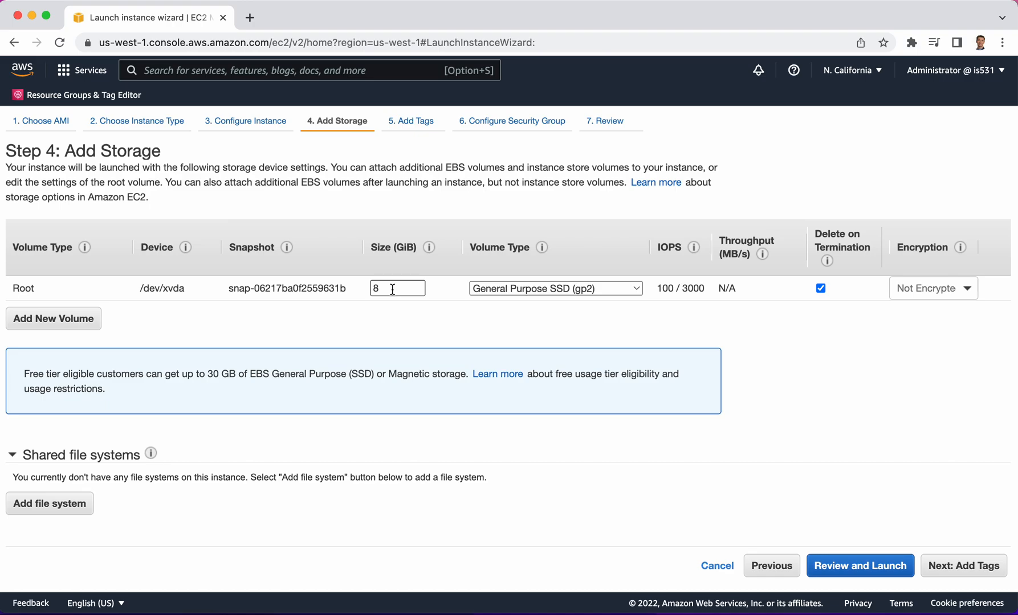
Keep the root volume at 8 GiB on General Purpose SSD (gp2) and continue to the tags
{"action": "left_click_drag", "start_coordinate": [389, 289], "coordinate": [367, 291]}
{"action": "left_click", "coordinate": [969, 567]}
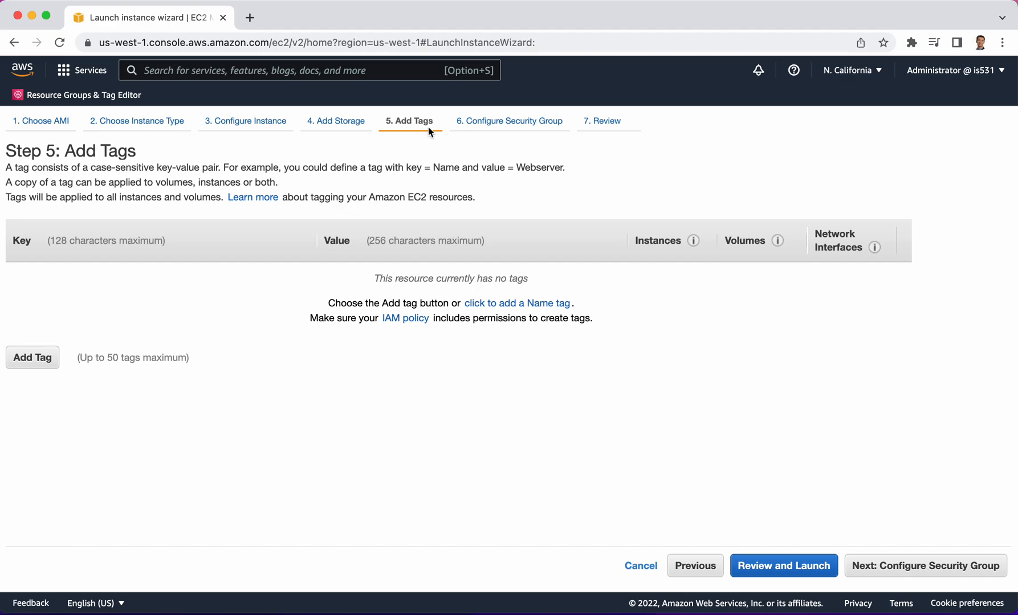
Add a tag with key Purpose and value Demo, and continue to the security group settings
{"action": "left_click", "coordinate": [34, 362]}
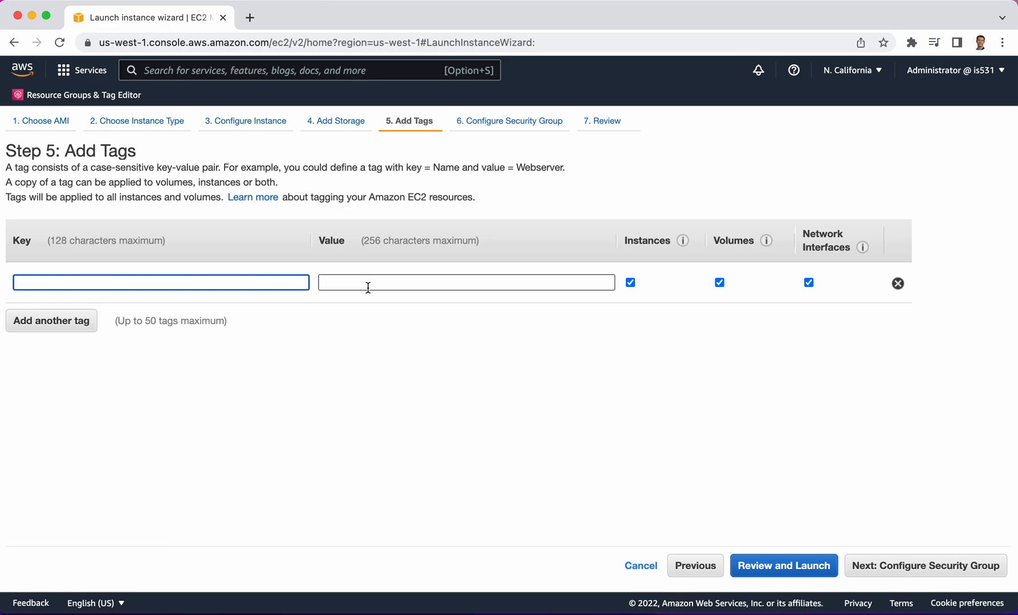
{"action": "type", "text": "Pur"}
{"action": "key", "text": "BackSpace"}
{"action": "key", "text": "BackSpace"}
{"action": "type", "text": "urpose"}
{"action": "key", "text": "Tab"}
{"action": "type", "text": "Demo"}
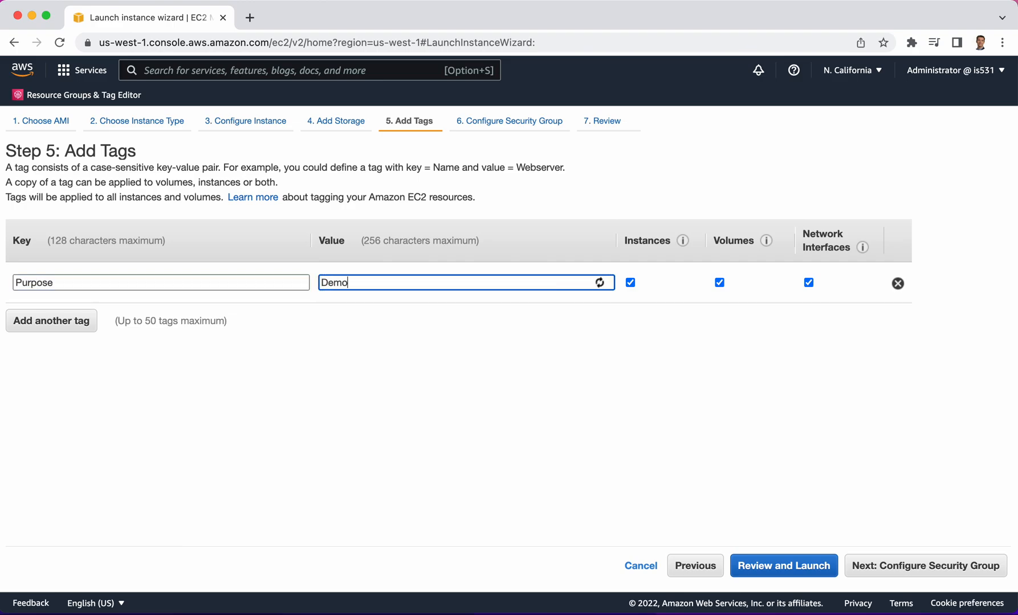
{"action": "left_click", "coordinate": [231, 371]}
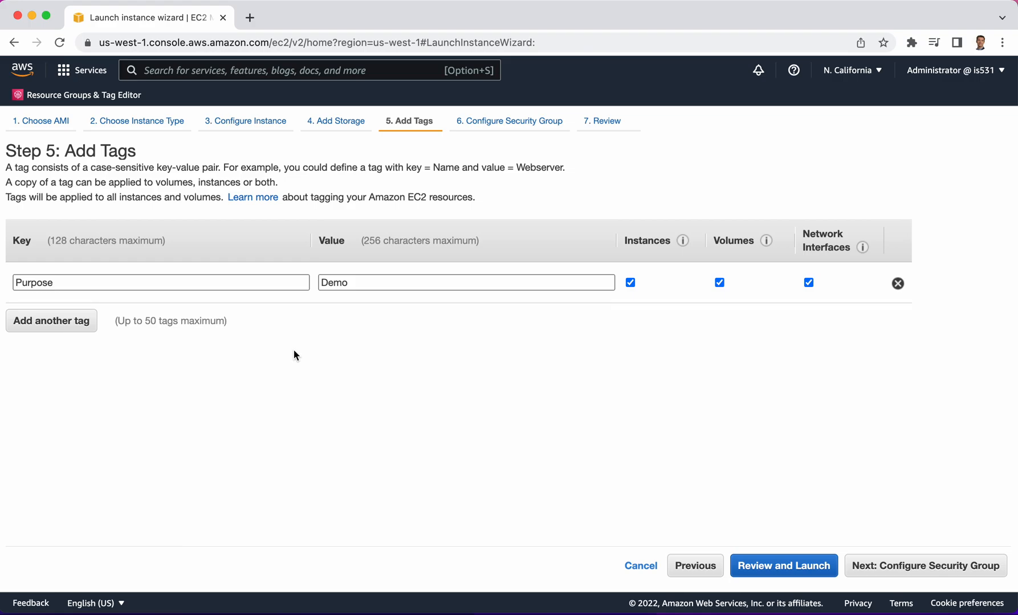
{"action": "left_click", "coordinate": [913, 568]}
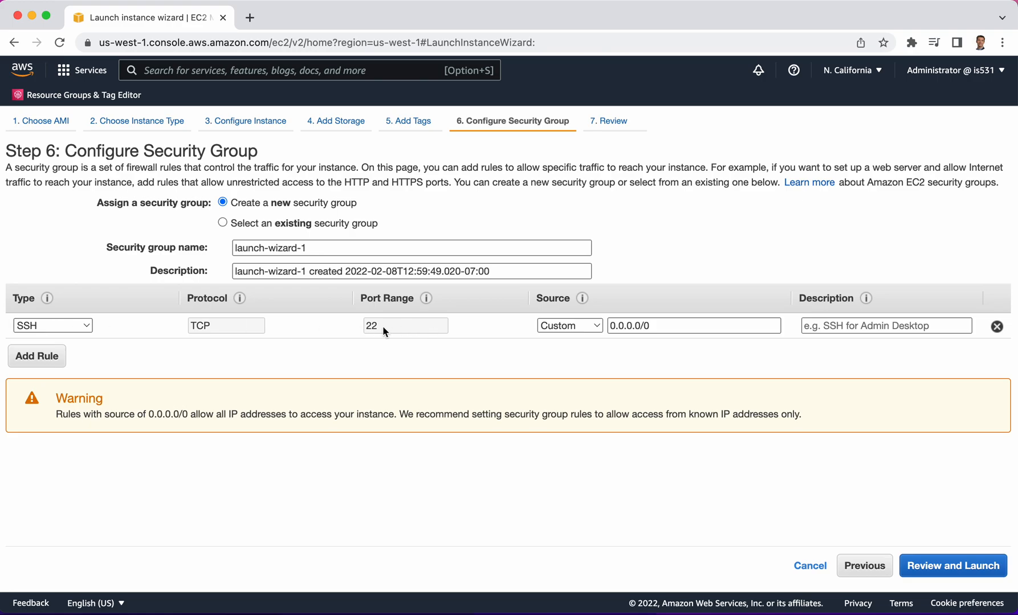
Keep the SSH rule's source at Custom 0.0.0.0/0 after checking the source options, and continue to the launch review
{"action": "left_click", "coordinate": [585, 327]}
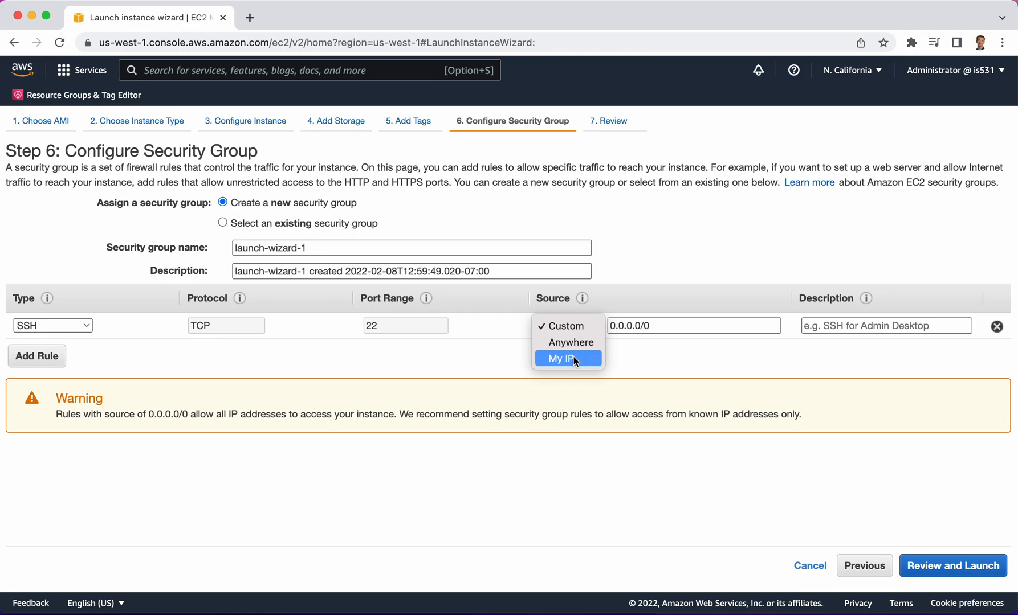
{"action": "left_click", "coordinate": [708, 268]}
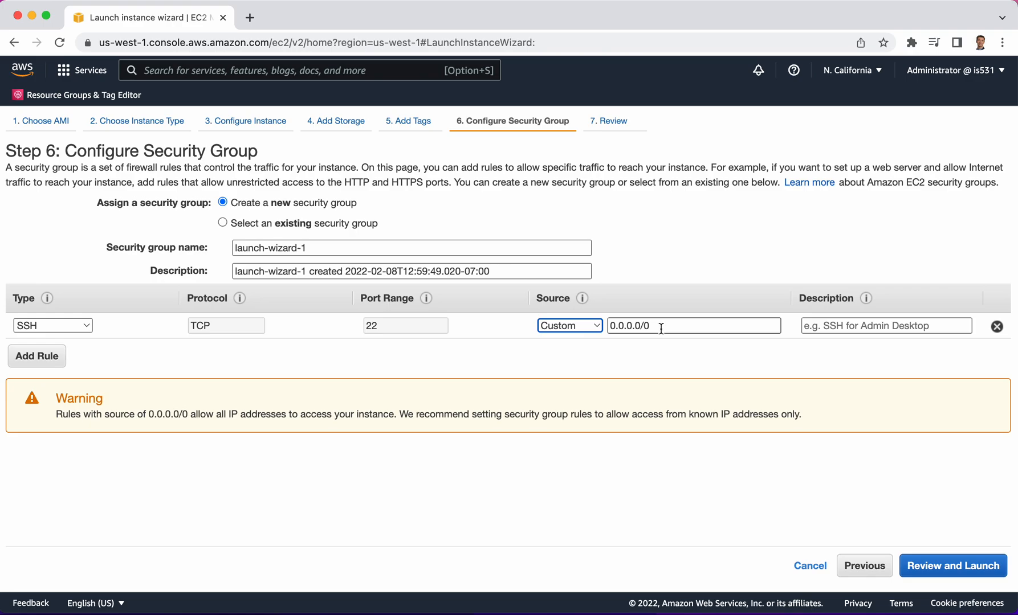
{"action": "left_click", "coordinate": [946, 568]}
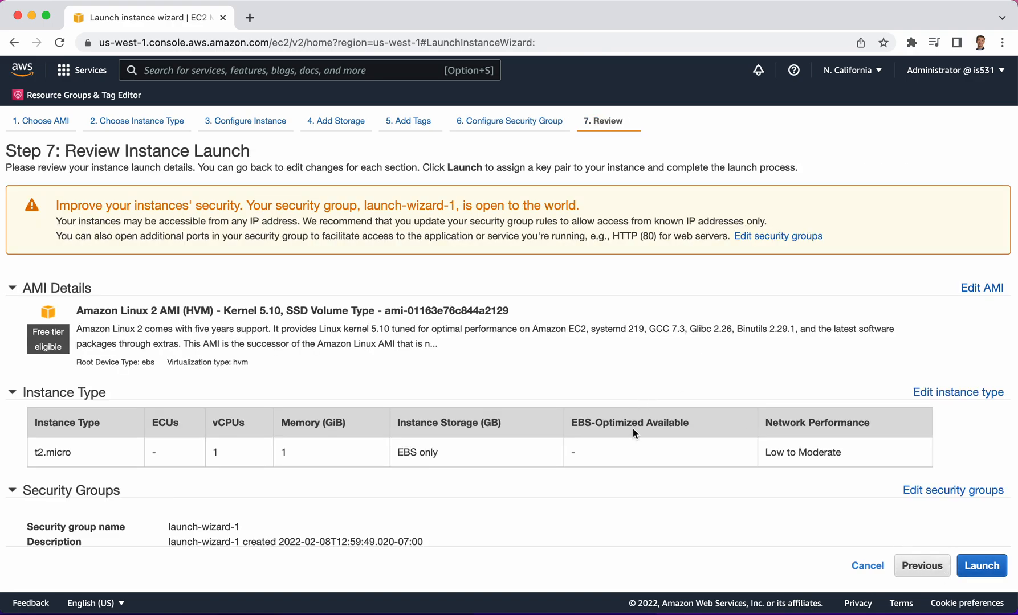
{"action": "scroll", "coordinate": [634, 428], "scroll_direction": "down", "scroll_amount": 3}
{"action": "scroll", "coordinate": [633, 428], "scroll_direction": "up", "scroll_amount": 4}
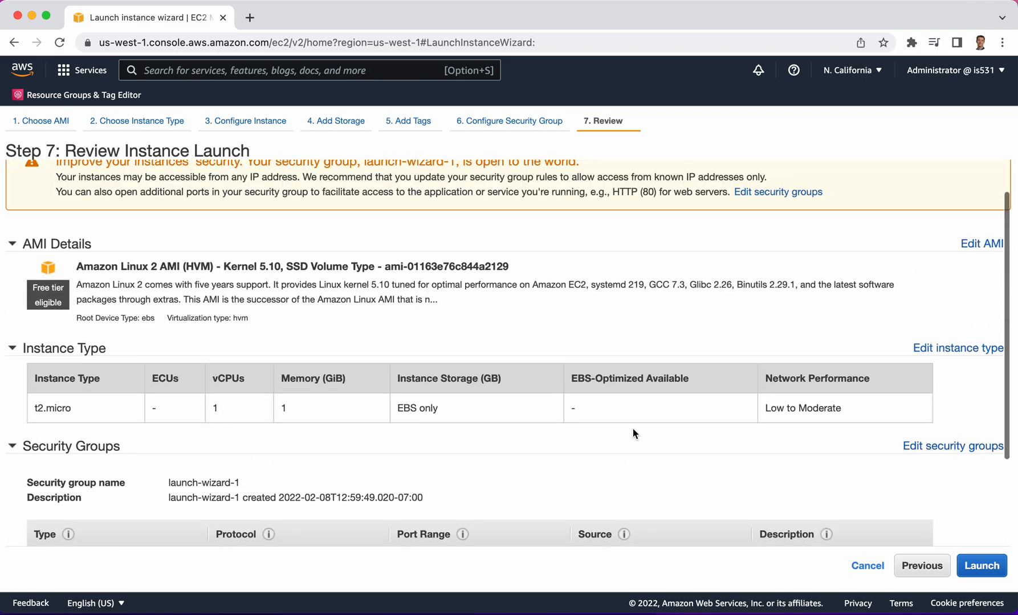
Proceed to launch, create a new RSA key pair named demoaws, and save its private key file in Downloads
{"action": "left_click", "coordinate": [977, 567]}
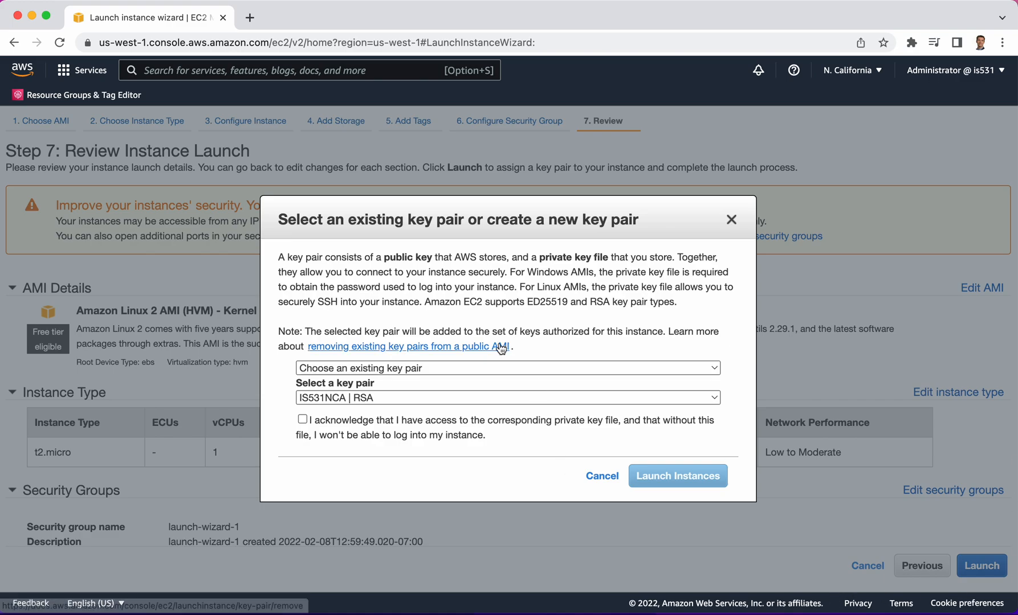
{"action": "left_click", "coordinate": [437, 369]}
{"action": "left_click", "coordinate": [434, 385]}
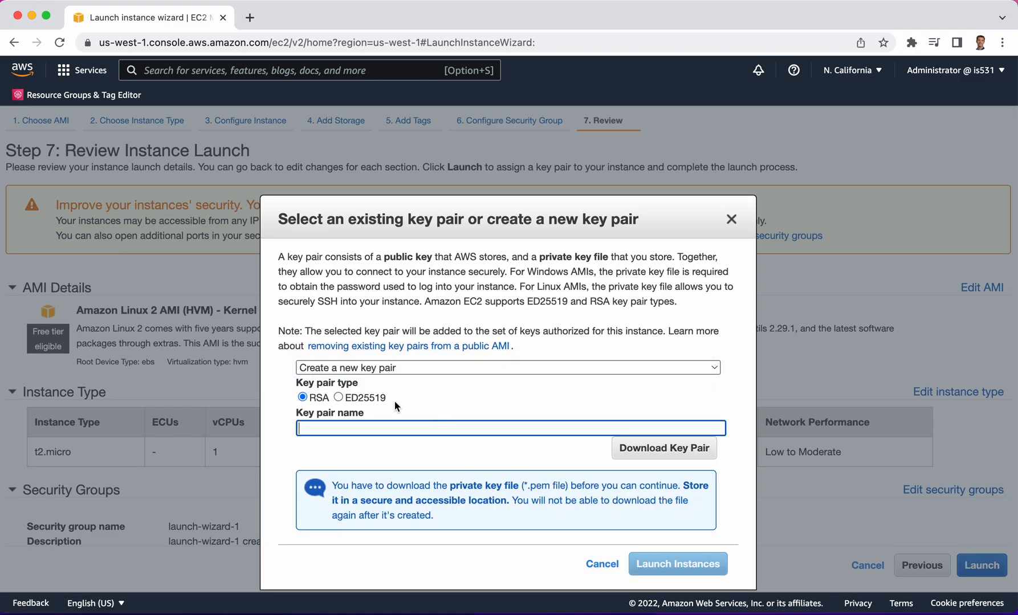
{"action": "type", "text": "demoaws"}
{"action": "left_click", "coordinate": [636, 454]}
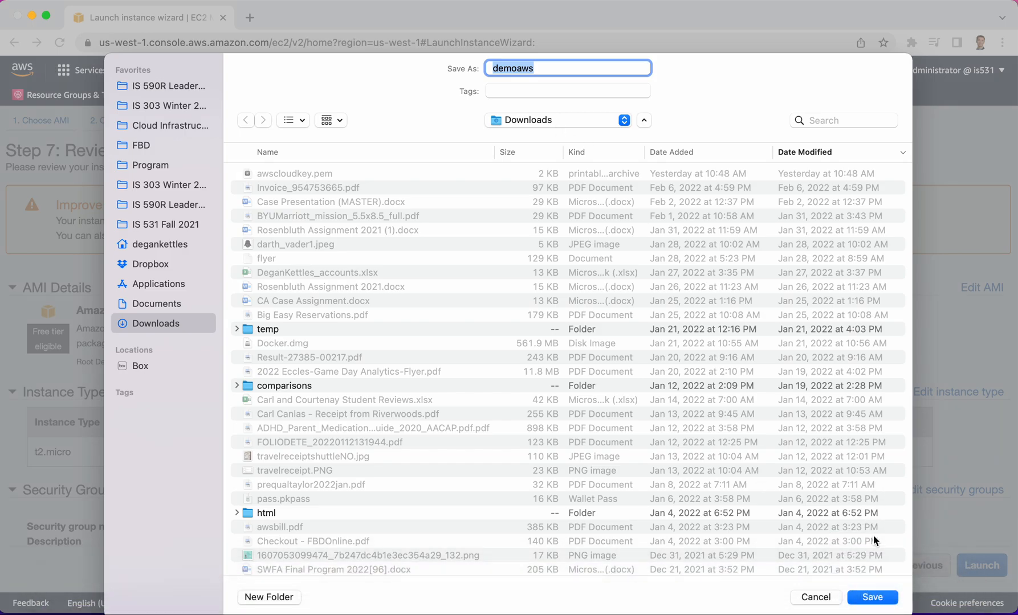
{"action": "left_click", "coordinate": [872, 597]}
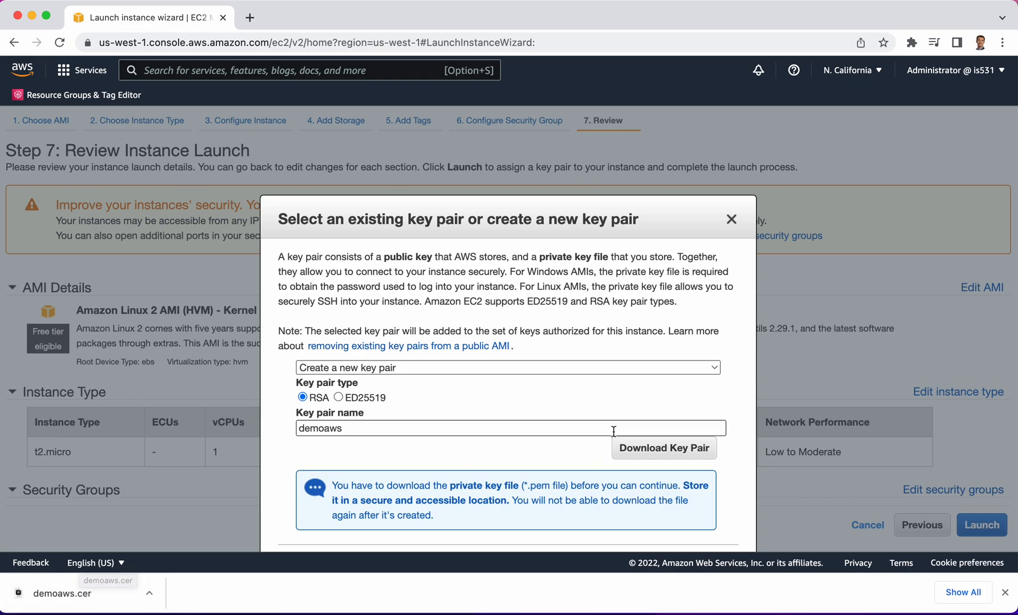
Launch the instance with the new key pair and open the list of instances
{"action": "scroll", "coordinate": [613, 428], "scroll_direction": "down", "scroll_amount": 1}
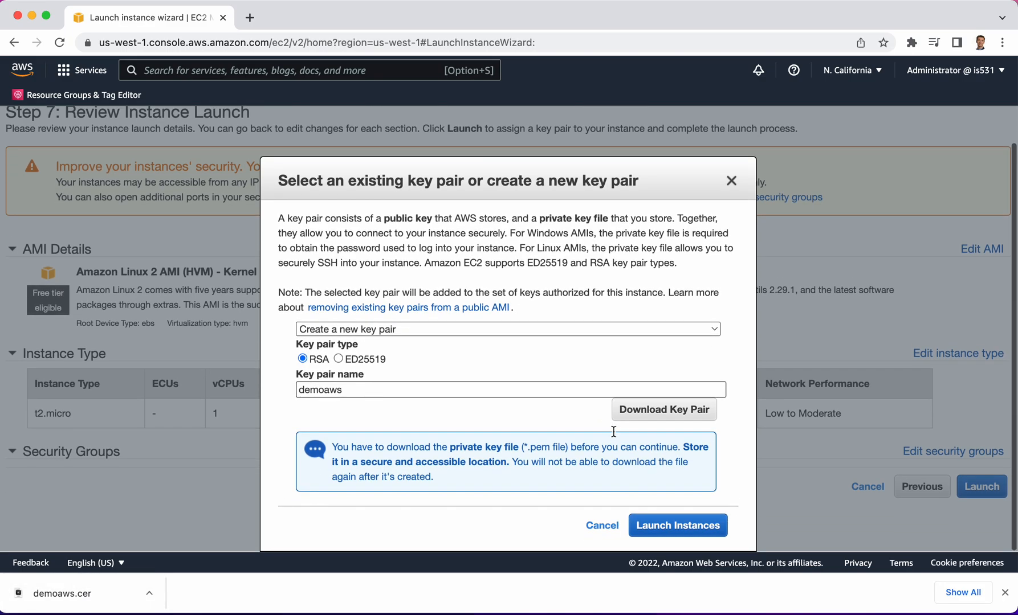
{"action": "left_click", "coordinate": [656, 528]}
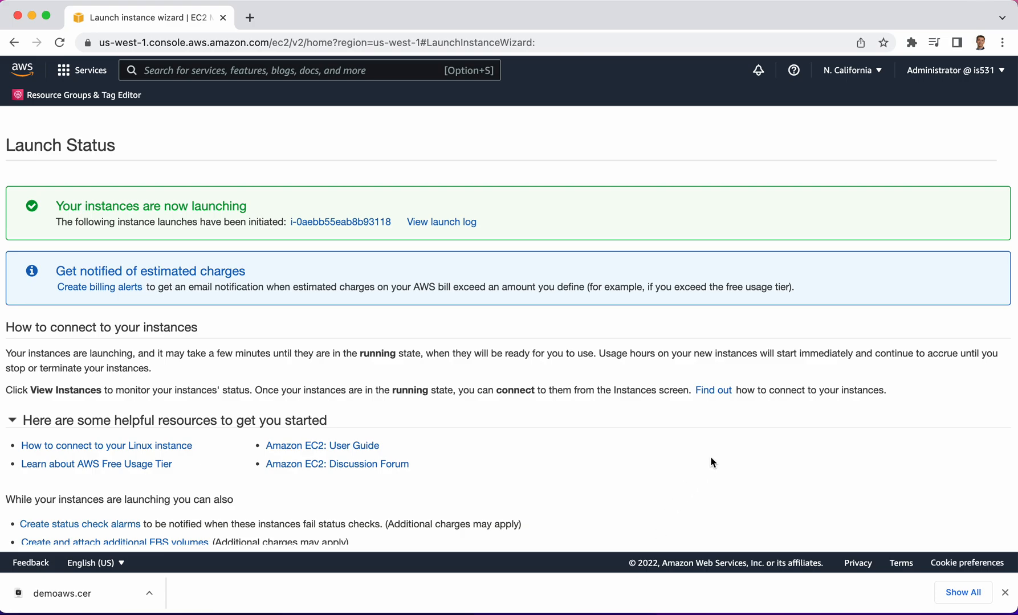
{"action": "scroll", "coordinate": [710, 461], "scroll_direction": "down", "scroll_amount": 3}
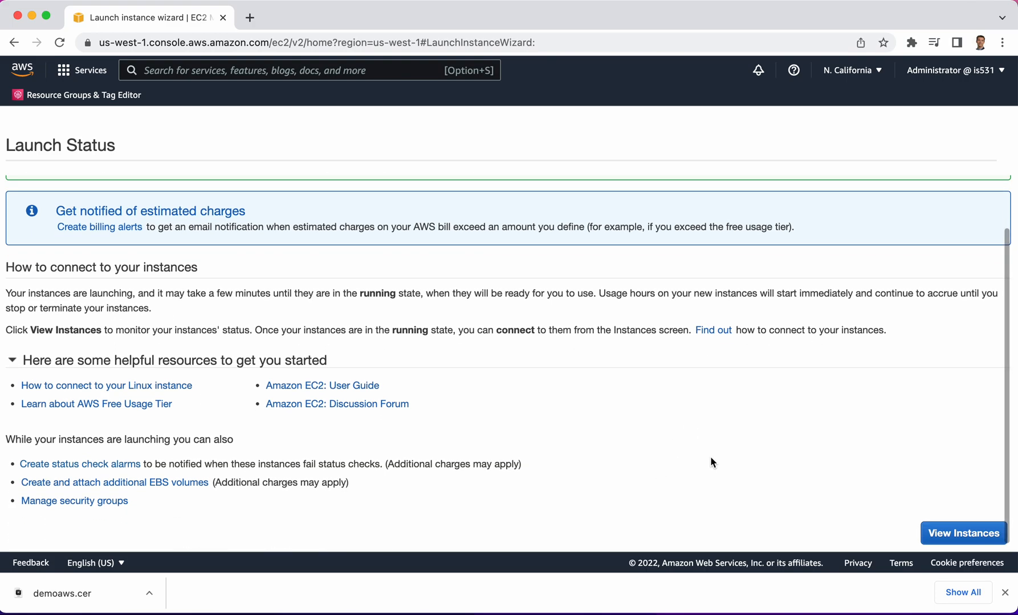
{"action": "left_click", "coordinate": [941, 536]}
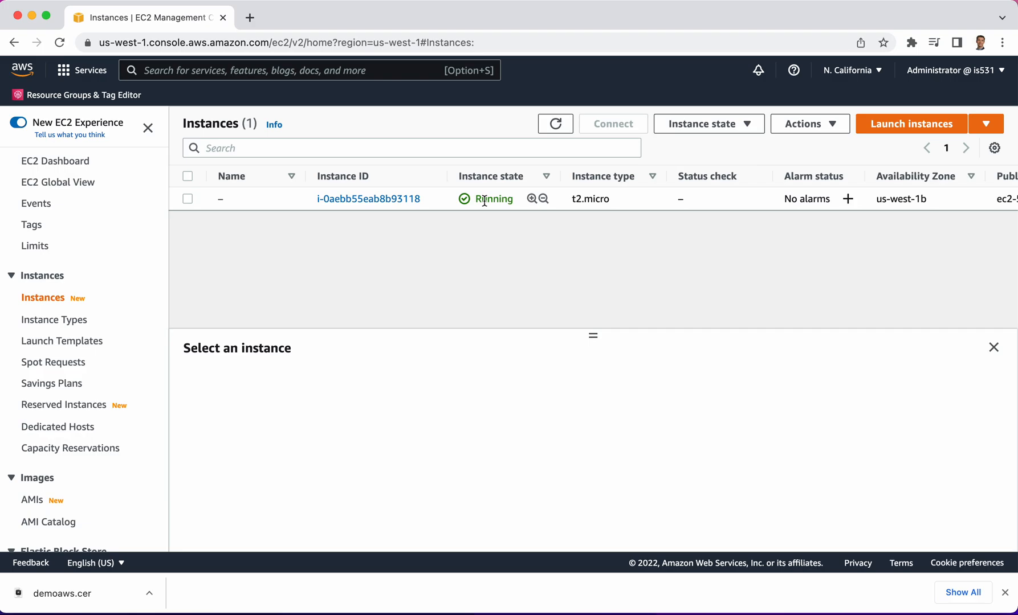
Select the new t2.micro instance and examine its summary details, including the public IPv4 address
{"action": "left_click", "coordinate": [187, 199]}
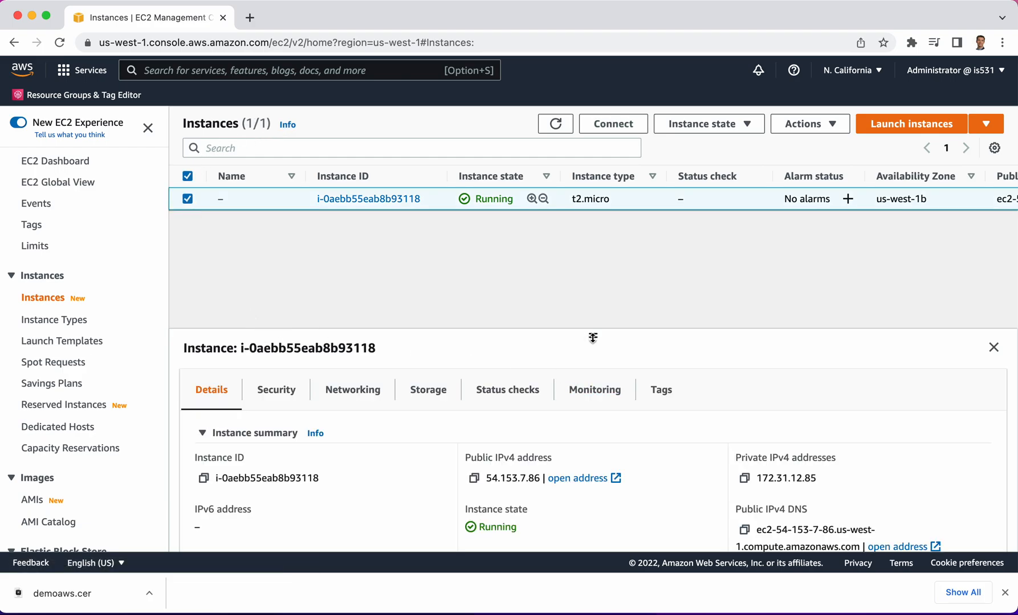
{"action": "left_click_drag", "start_coordinate": [593, 337], "coordinate": [593, 267]}
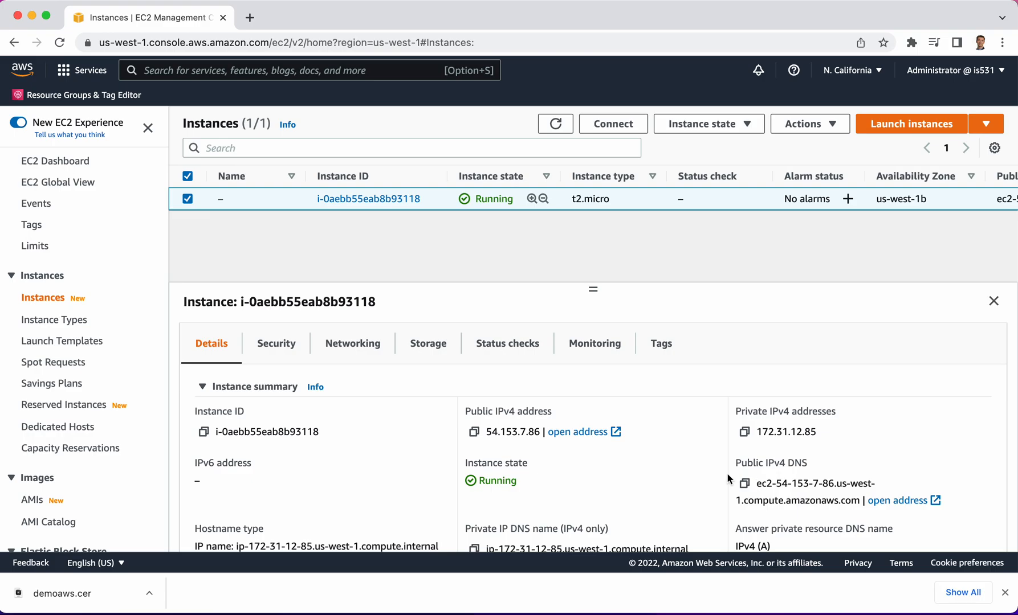
{"action": "scroll", "coordinate": [595, 471], "scroll_direction": "down", "scroll_amount": 3}
{"action": "scroll", "coordinate": [595, 468], "scroll_direction": "up", "scroll_amount": 3}
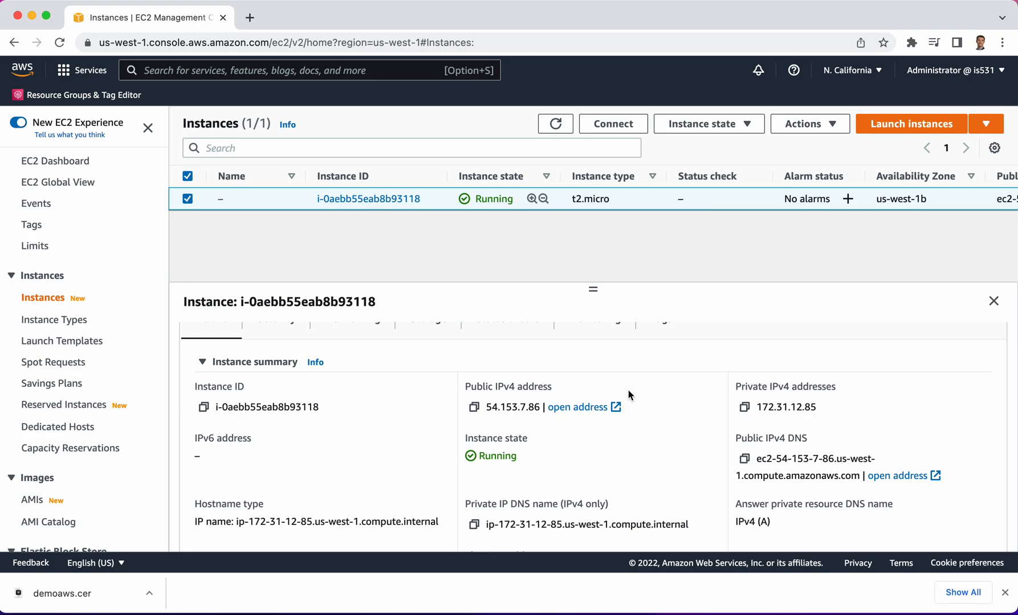
{"action": "left_click_drag", "start_coordinate": [485, 405], "coordinate": [540, 408]}
{"action": "scroll", "coordinate": [345, 372], "scroll_direction": "up", "scroll_amount": 1}
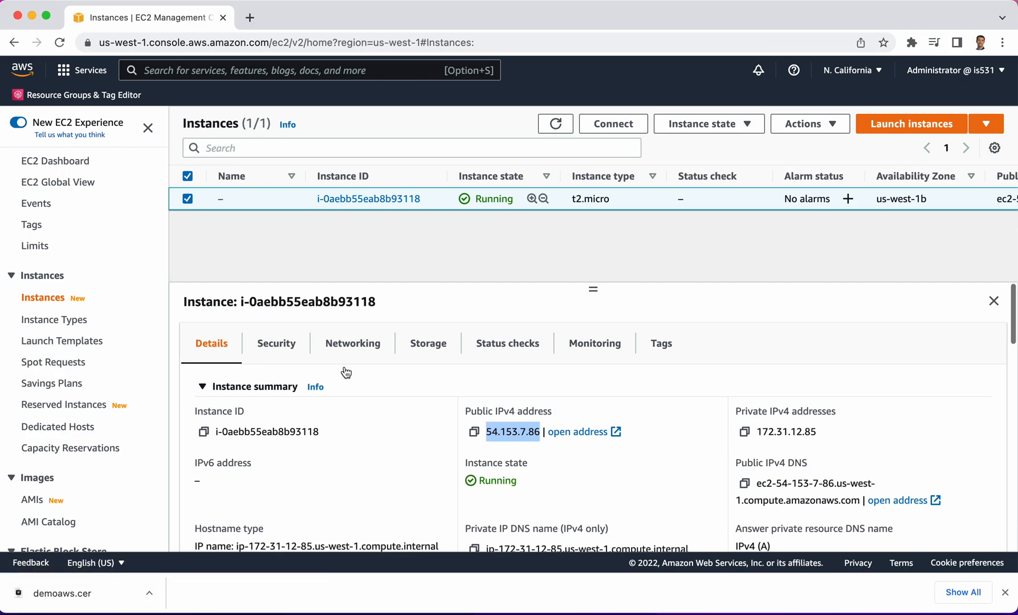
Open the instance's launch-wizard-1 security group in a new browser tab and review its inbound rules
{"action": "left_click", "coordinate": [279, 346]}
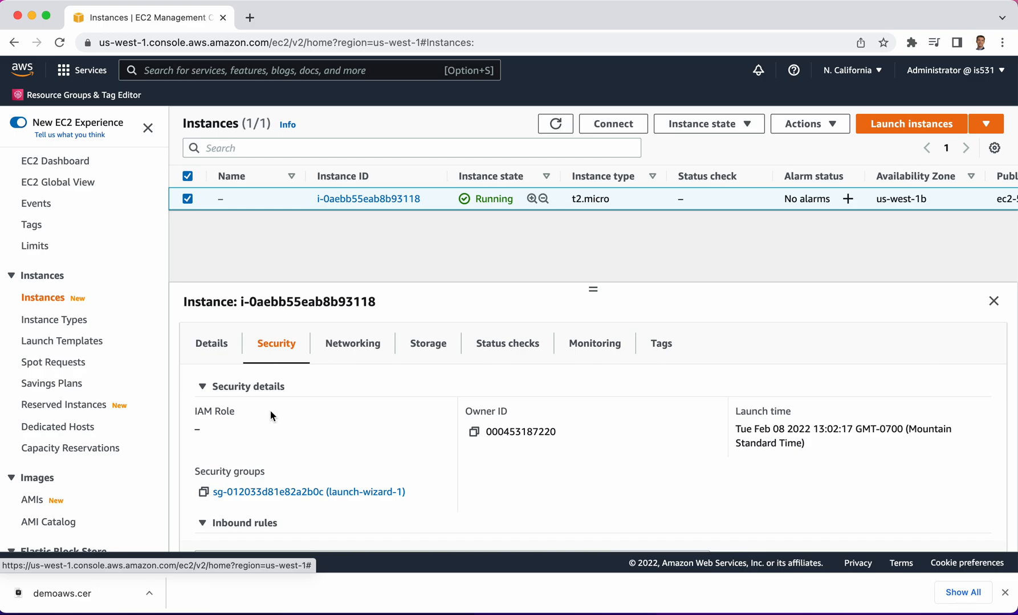
{"action": "scroll", "coordinate": [298, 448], "scroll_direction": "down", "scroll_amount": 1}
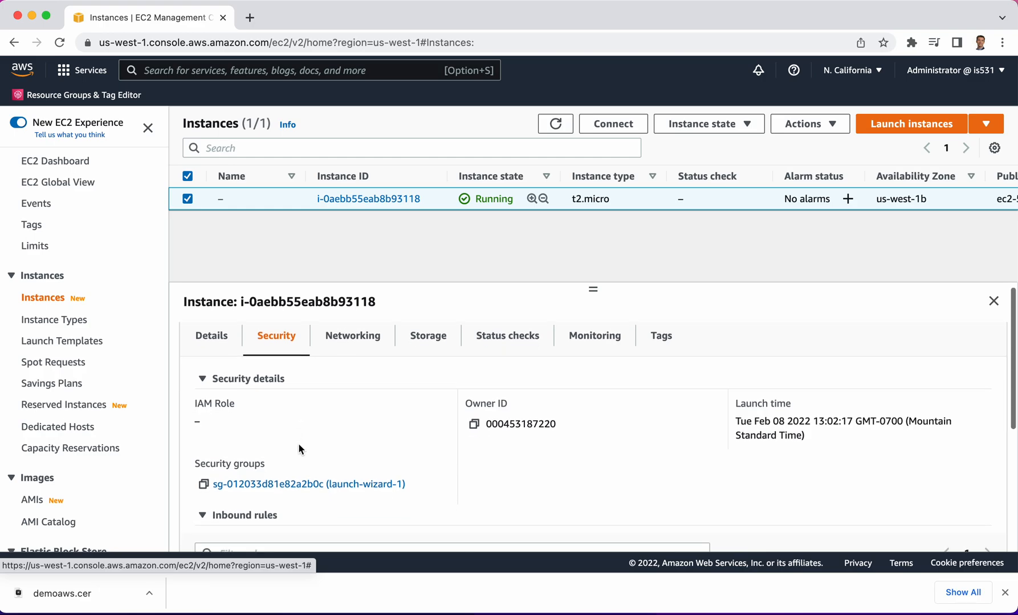
{"action": "right_click", "coordinate": [266, 484]}
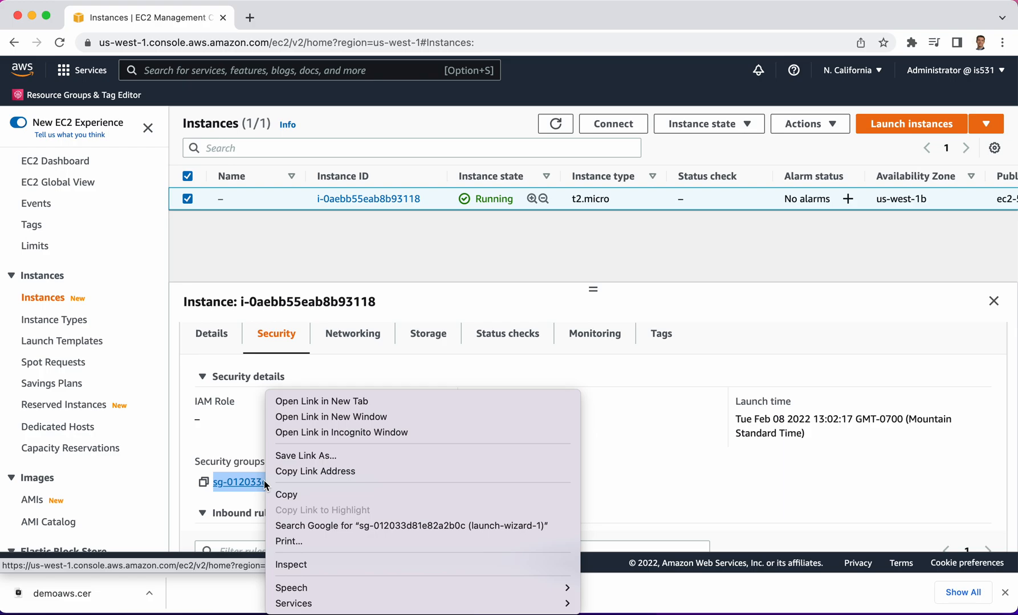
{"action": "left_click", "coordinate": [303, 403]}
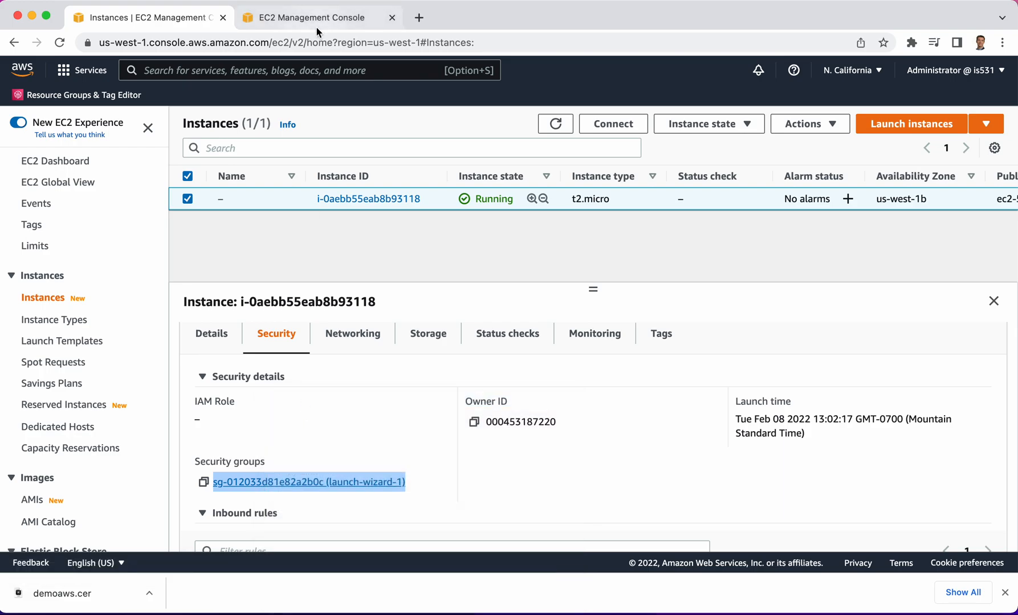
{"action": "left_click", "coordinate": [315, 17]}
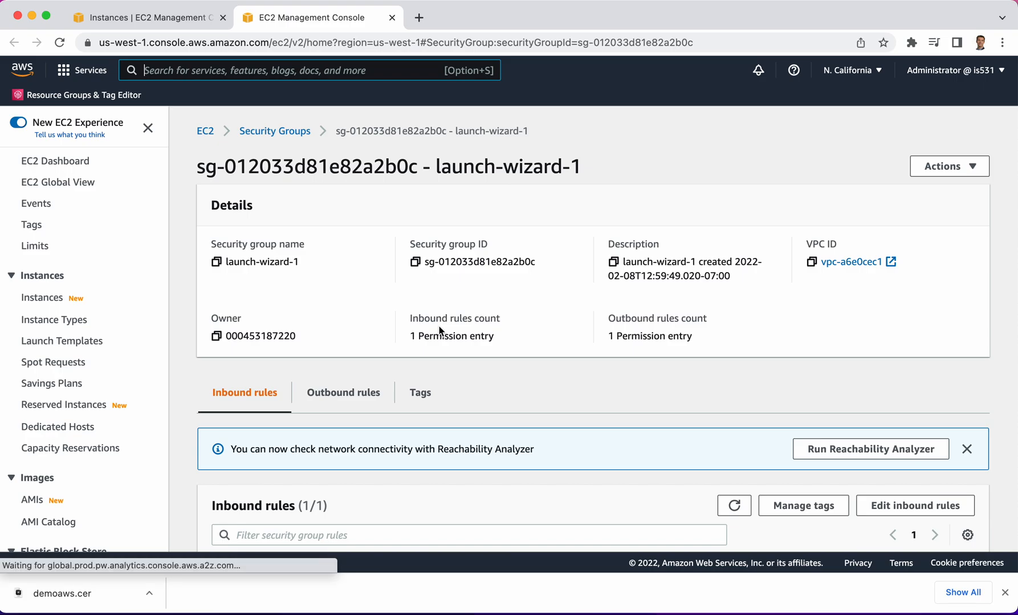
{"action": "scroll", "coordinate": [440, 331], "scroll_direction": "down", "scroll_amount": 3}
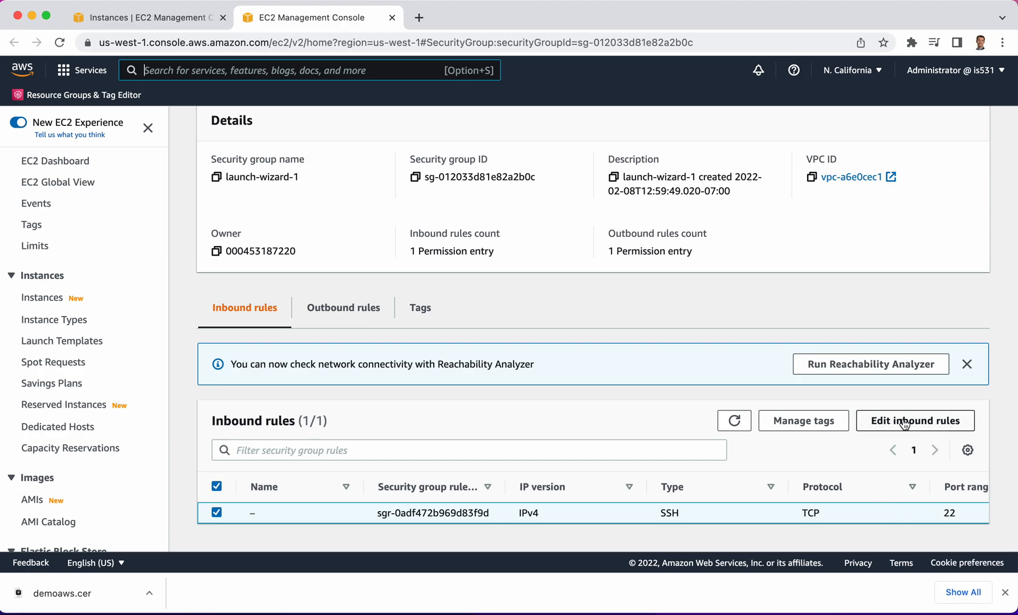
{"action": "scroll", "coordinate": [570, 278], "scroll_direction": "up", "scroll_amount": 3}
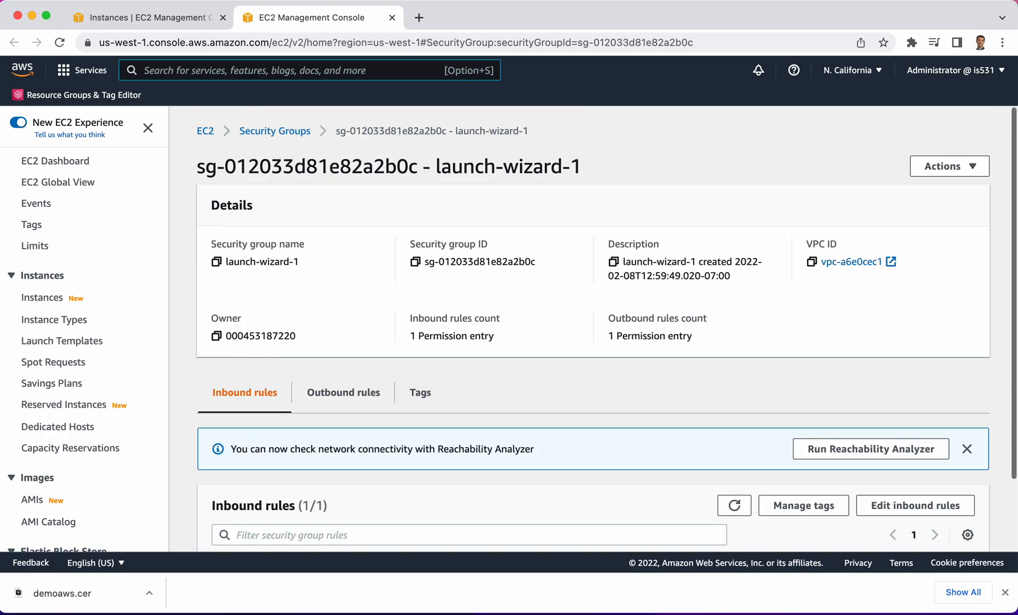
Return to the instance and review its networking details and attached storage
{"action": "left_click", "coordinate": [135, 19]}
{"action": "left_click", "coordinate": [355, 342]}
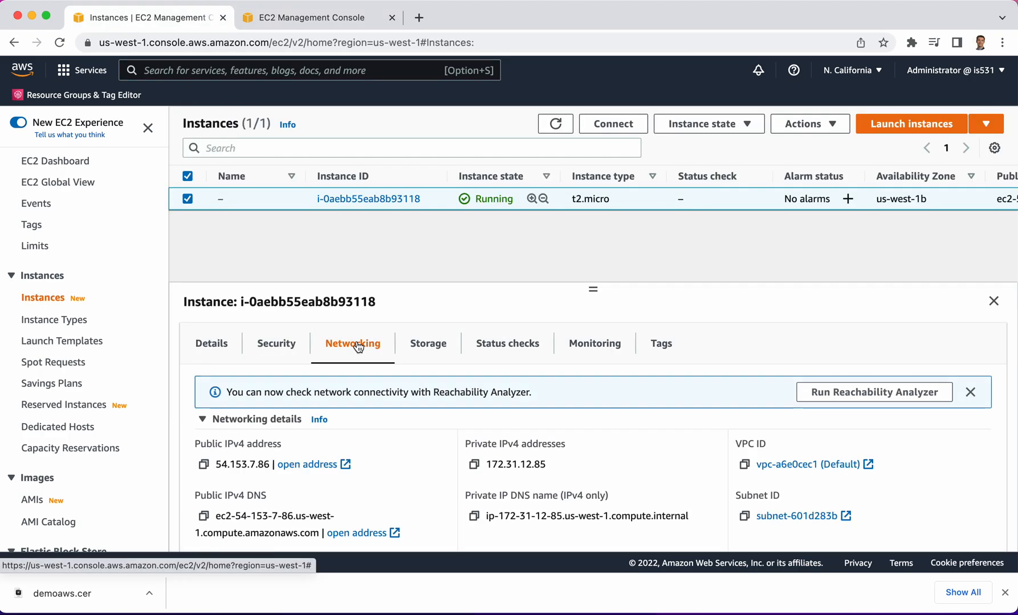
{"action": "scroll", "coordinate": [427, 427], "scroll_direction": "down", "scroll_amount": 3}
{"action": "scroll", "coordinate": [426, 426], "scroll_direction": "up", "scroll_amount": 3}
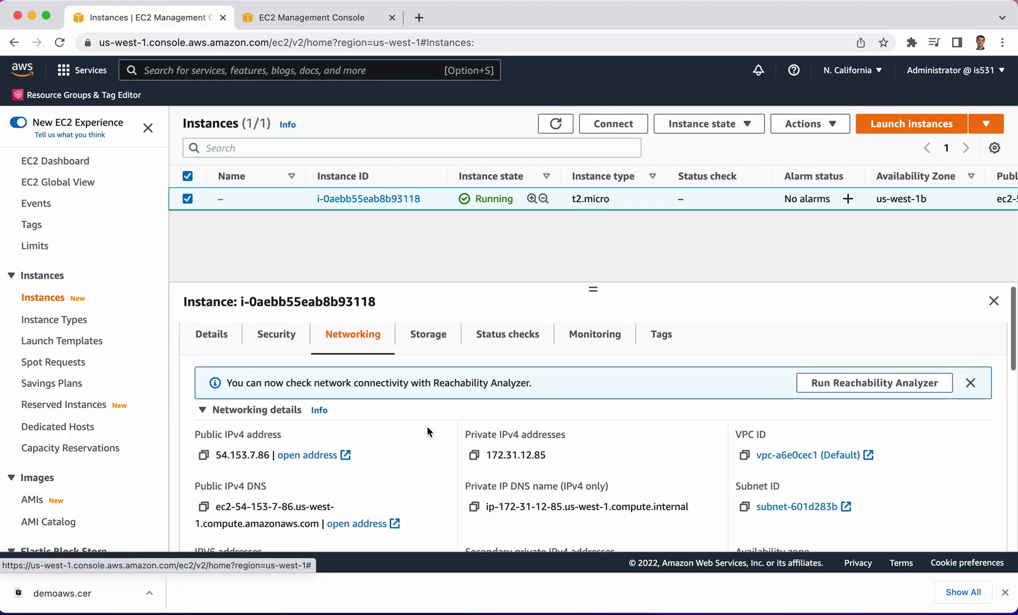
{"action": "left_click", "coordinate": [423, 336]}
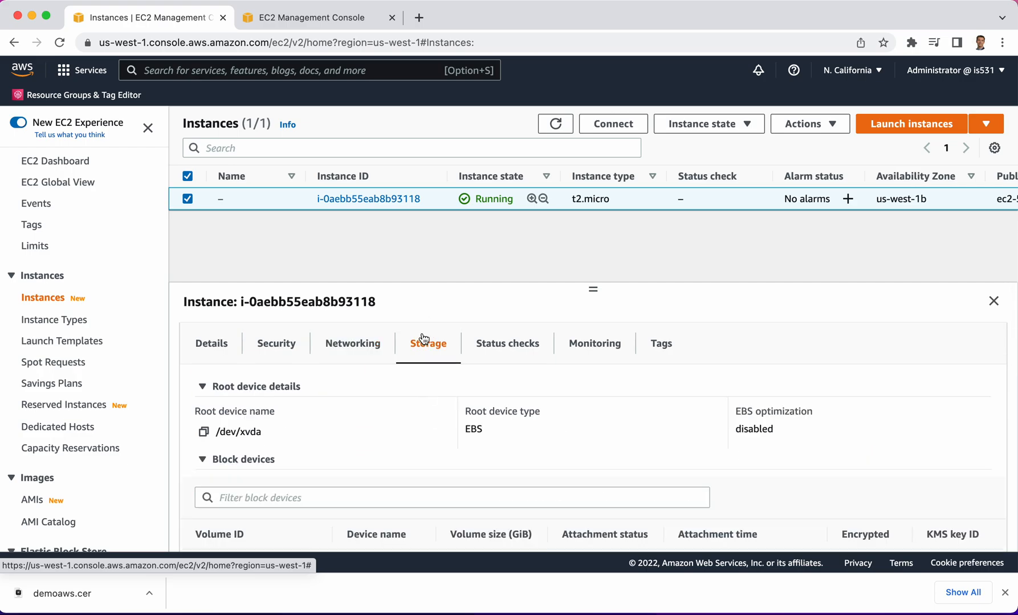
{"action": "scroll", "coordinate": [456, 410], "scroll_direction": "down", "scroll_amount": 2}
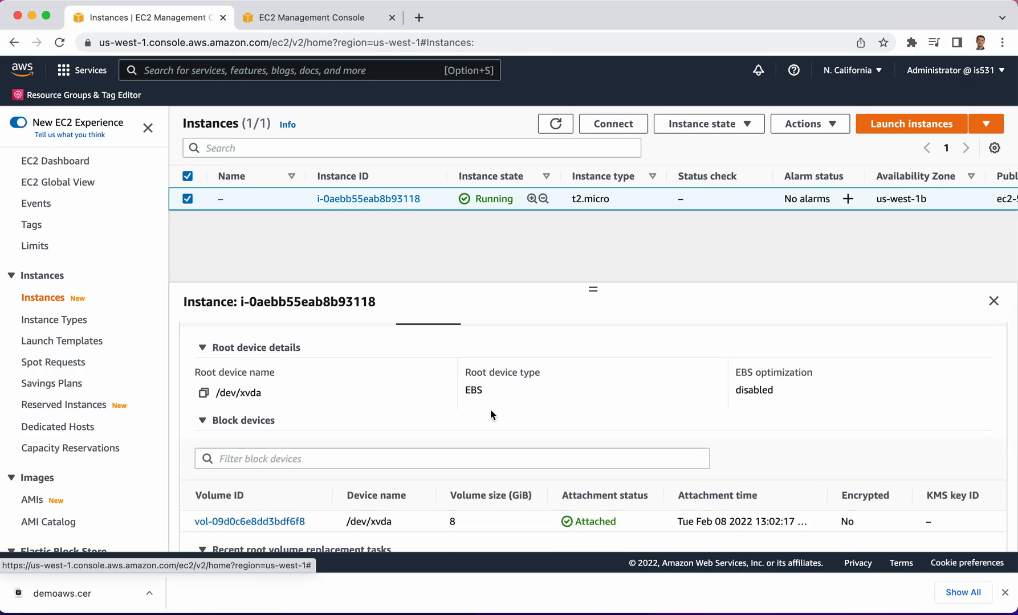
{"action": "scroll", "coordinate": [494, 407], "scroll_direction": "up", "scroll_amount": 2}
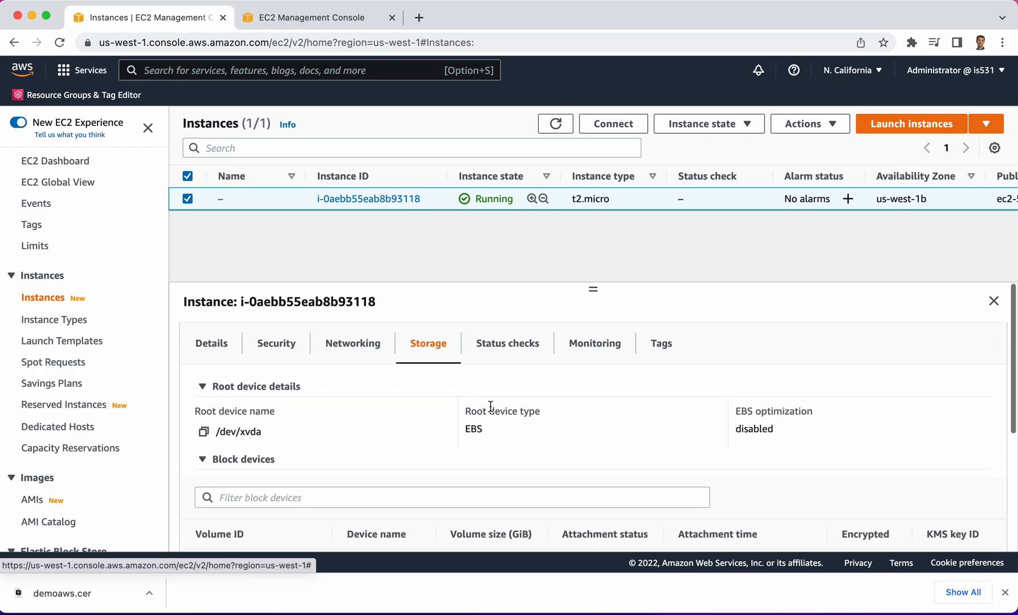
Review the instance's status checks and its monitoring graphs
{"action": "left_click", "coordinate": [515, 356]}
{"action": "scroll", "coordinate": [398, 438], "scroll_direction": "down", "scroll_amount": 3}
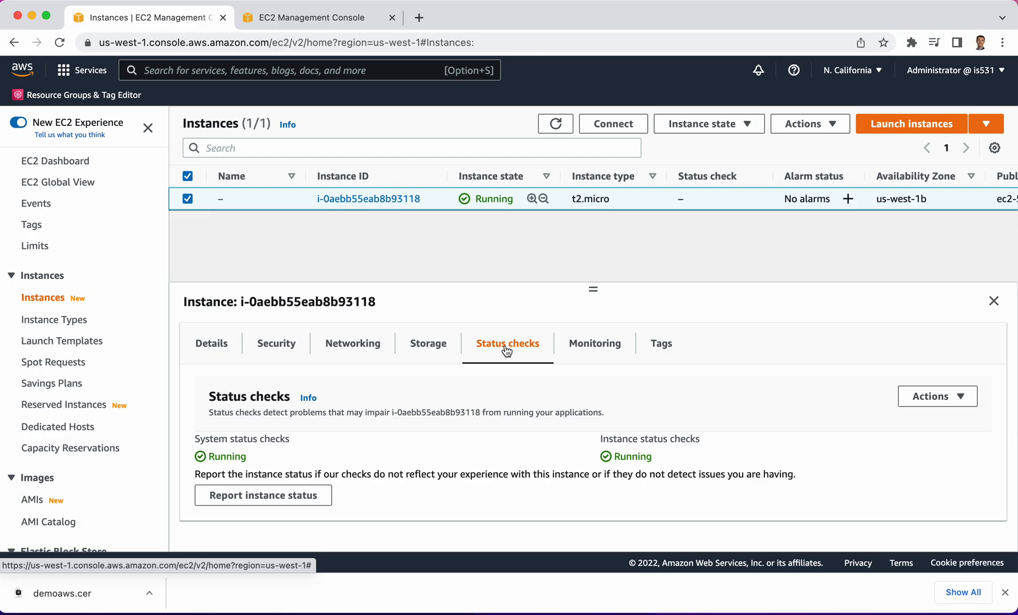
{"action": "left_click", "coordinate": [567, 349]}
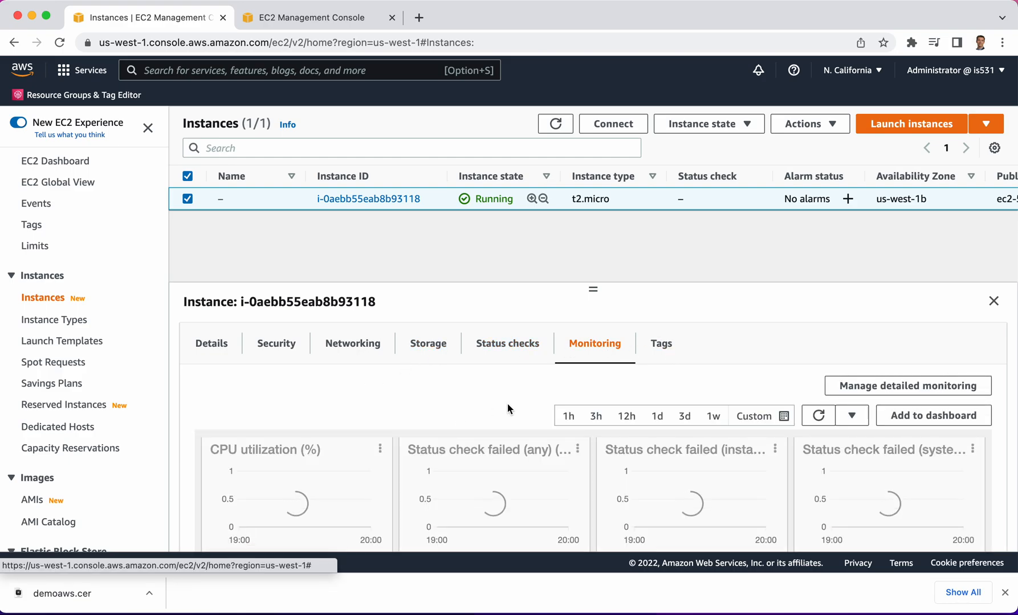
{"action": "scroll", "coordinate": [386, 445], "scroll_direction": "down", "scroll_amount": 1}
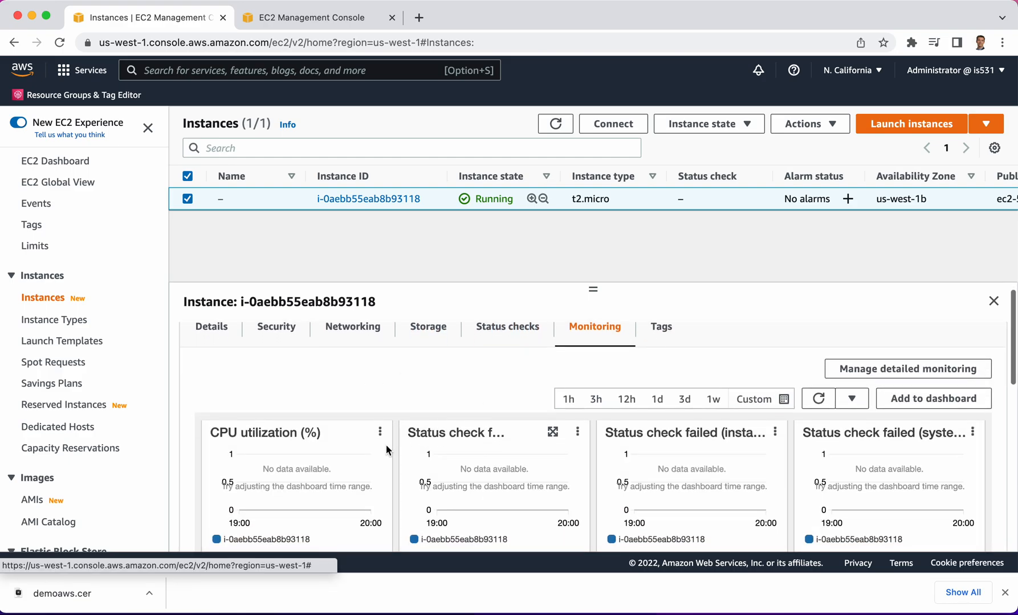
Check the instance's tags and details, and copy the example SSH command from its SSH client connection instructions
{"action": "left_click", "coordinate": [659, 337]}
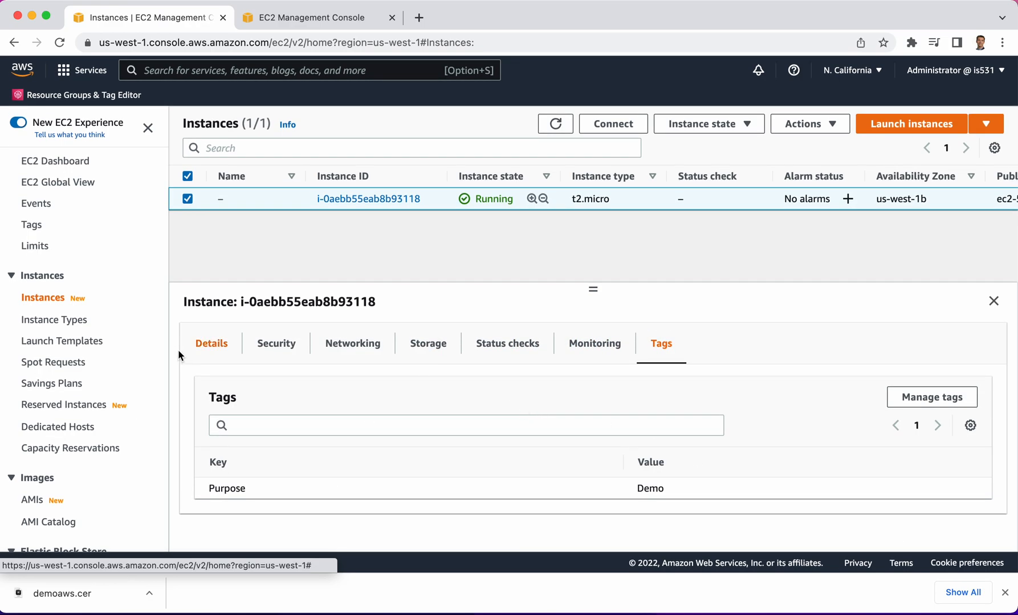
{"action": "left_click", "coordinate": [209, 344]}
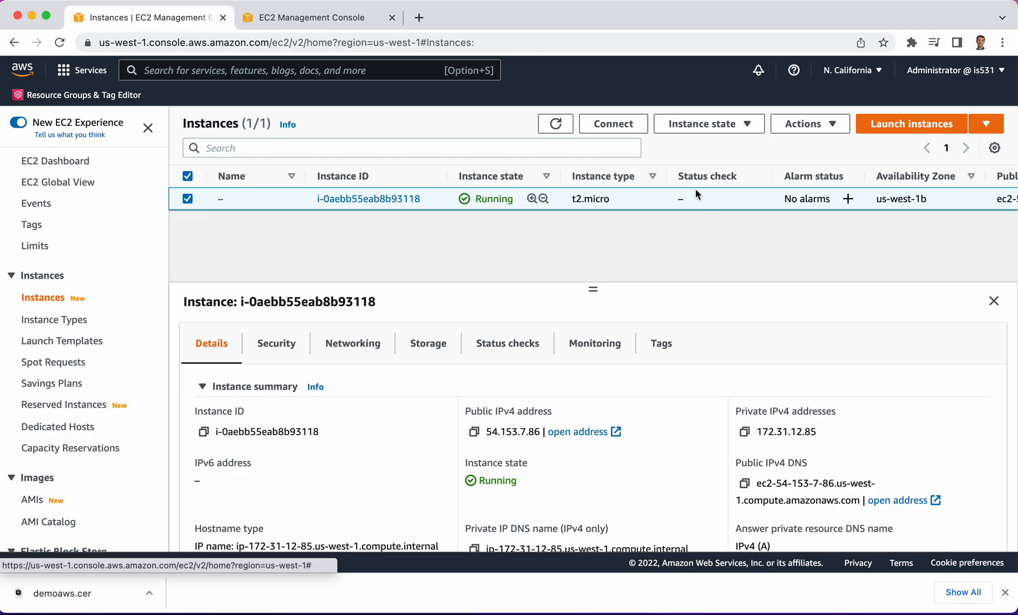
{"action": "left_click", "coordinate": [601, 131]}
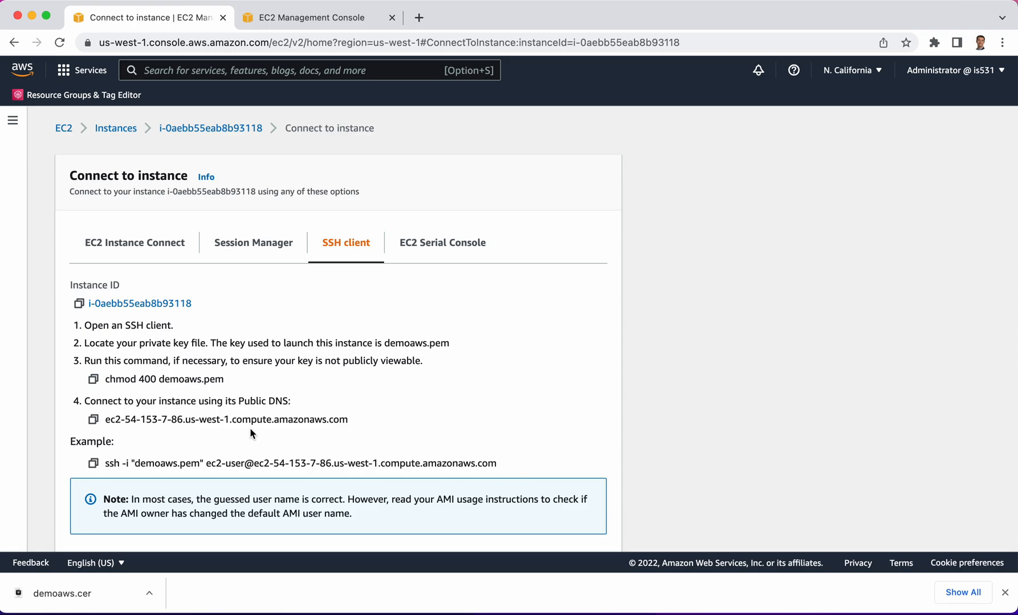
{"action": "left_click", "coordinate": [93, 465]}
Switch to Terminal and change the working directory to Downloads
{"action": "mouse_move", "coordinate": [106, 612]}
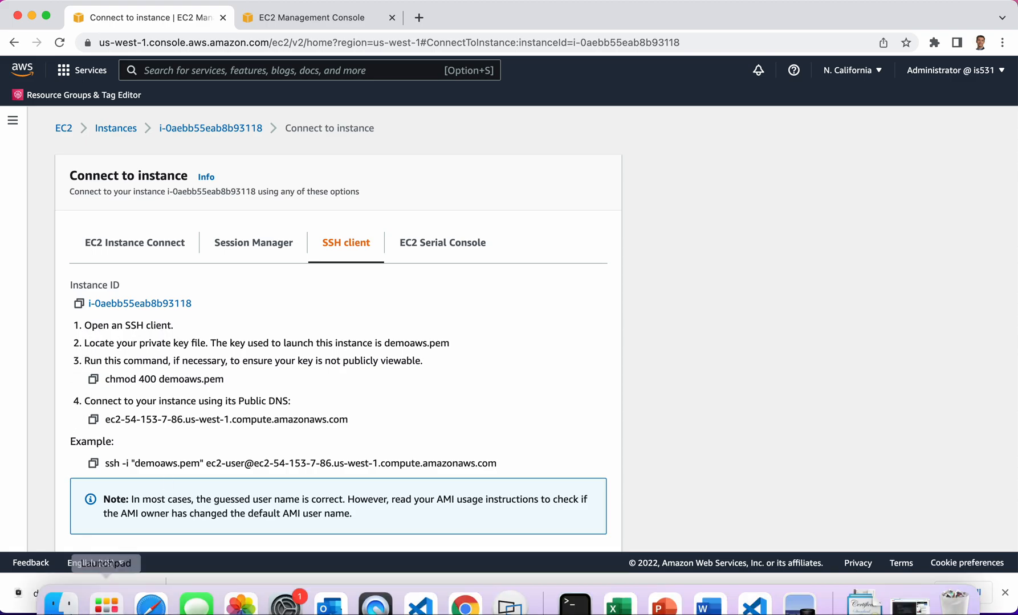
{"action": "left_click", "coordinate": [575, 587]}
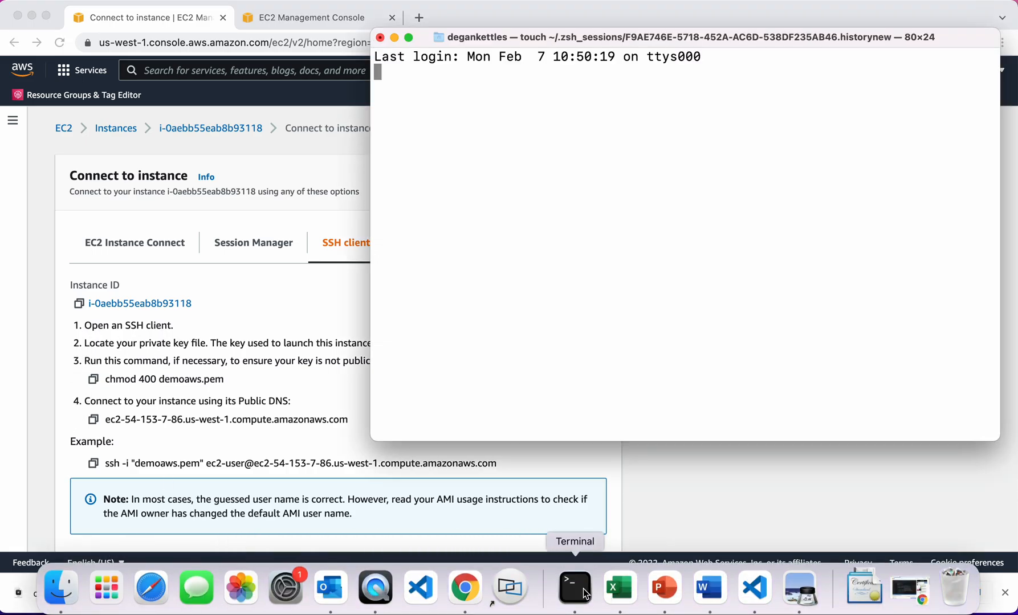
{"action": "left_click_drag", "start_coordinate": [784, 35], "coordinate": [776, 54]}
{"action": "type", "text": "cd Dpw"}
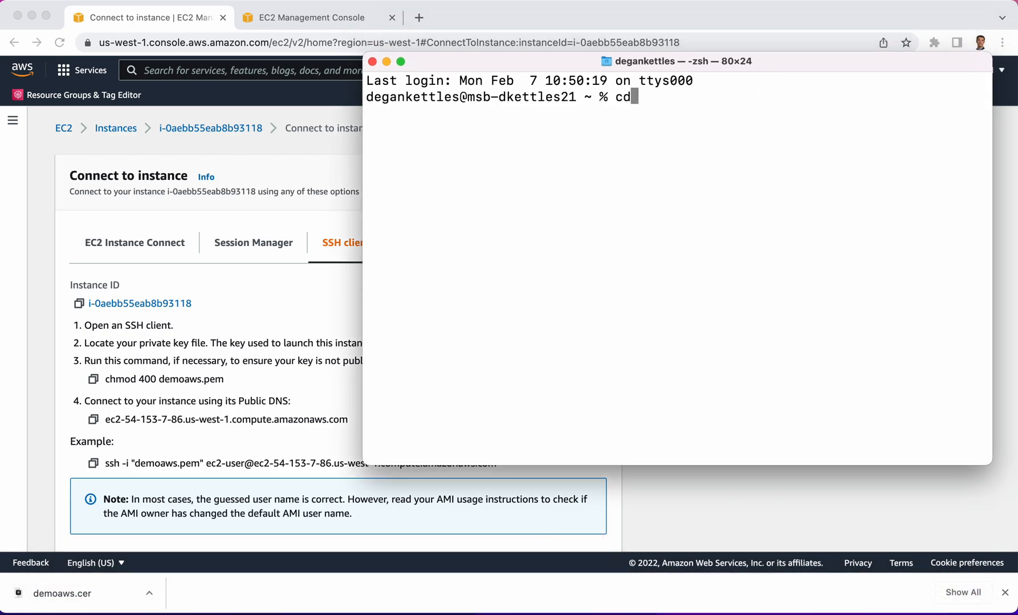
{"action": "key", "text": "BackSpace"}
{"action": "key", "text": "BackSpace"}
{"action": "type", "text": "pw"}
{"action": "key", "text": "BackSpace"}
{"action": "key", "text": "BackSpace"}
{"action": "type", "text": "ow"}
{"action": "key", "text": "Tab"}
{"action": "key", "text": "Return"}
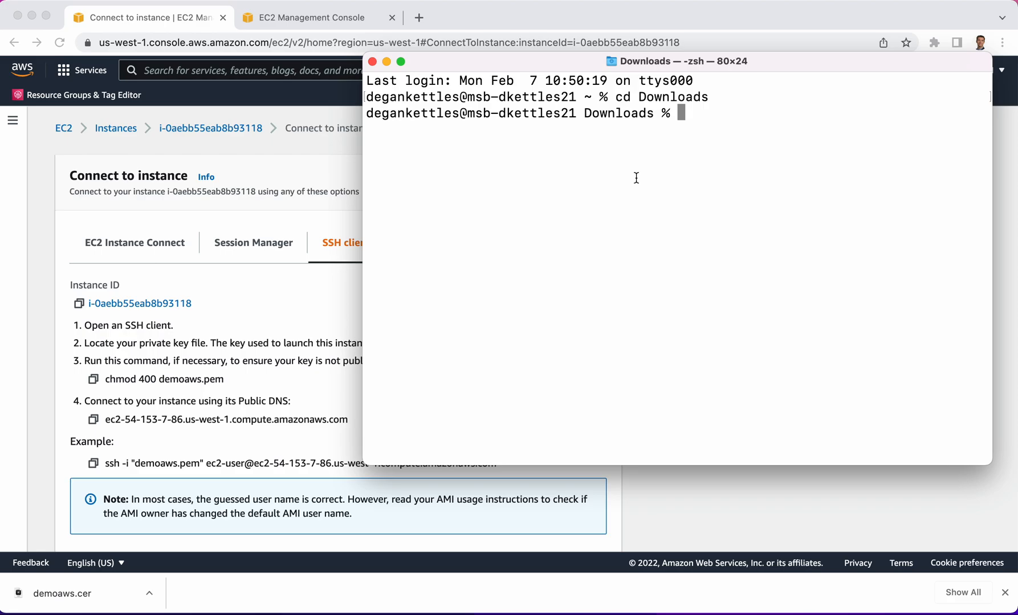
Restrict the key file's permissions by running chmod 400 demoaws.cer
{"action": "type", "text": "chmod 400"}
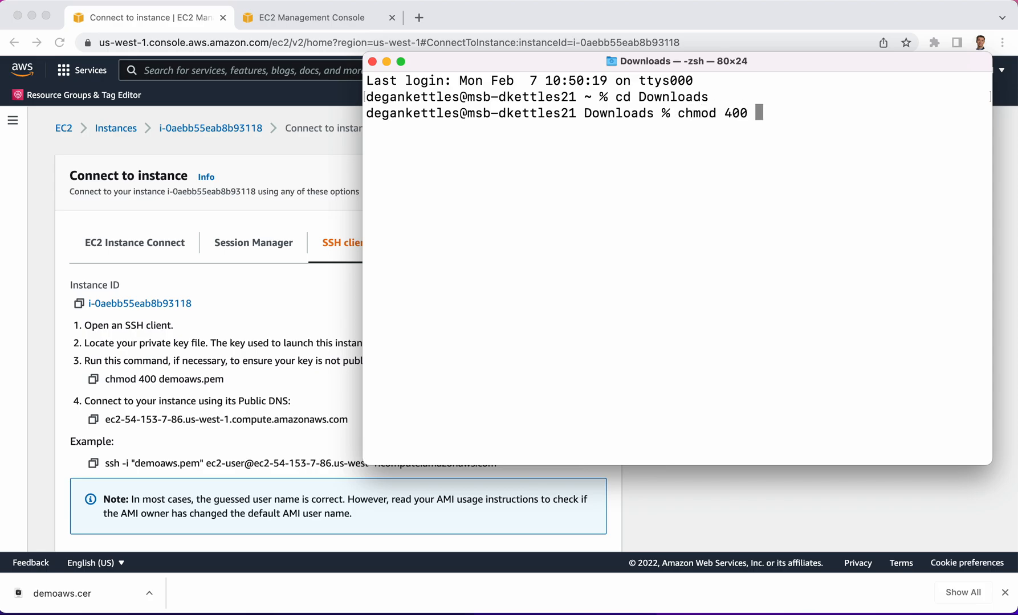
{"action": "type", "text": " dem"}
{"action": "key", "text": "Tab"}
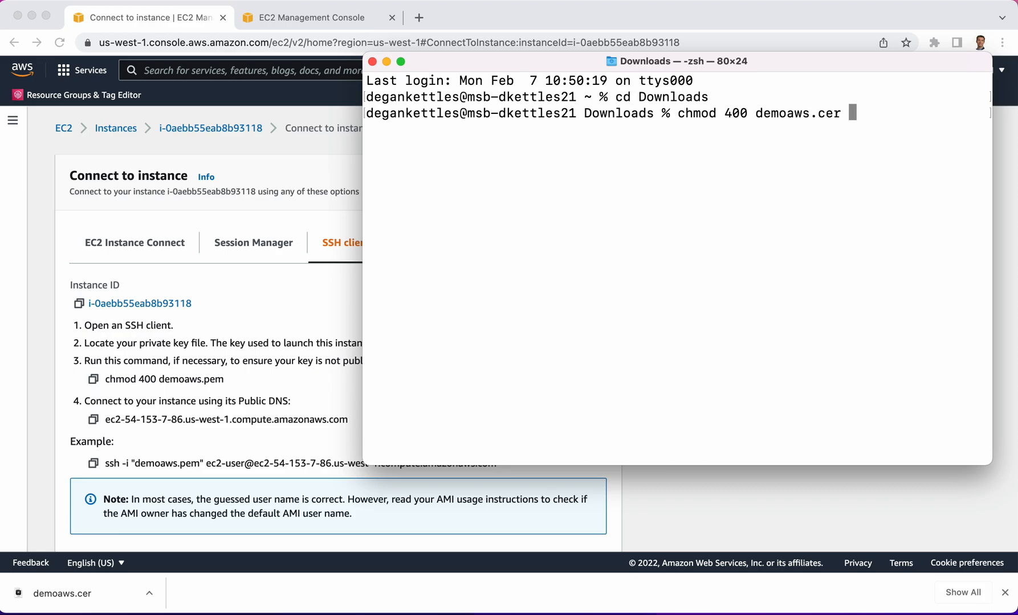
{"action": "key", "text": "Return"}
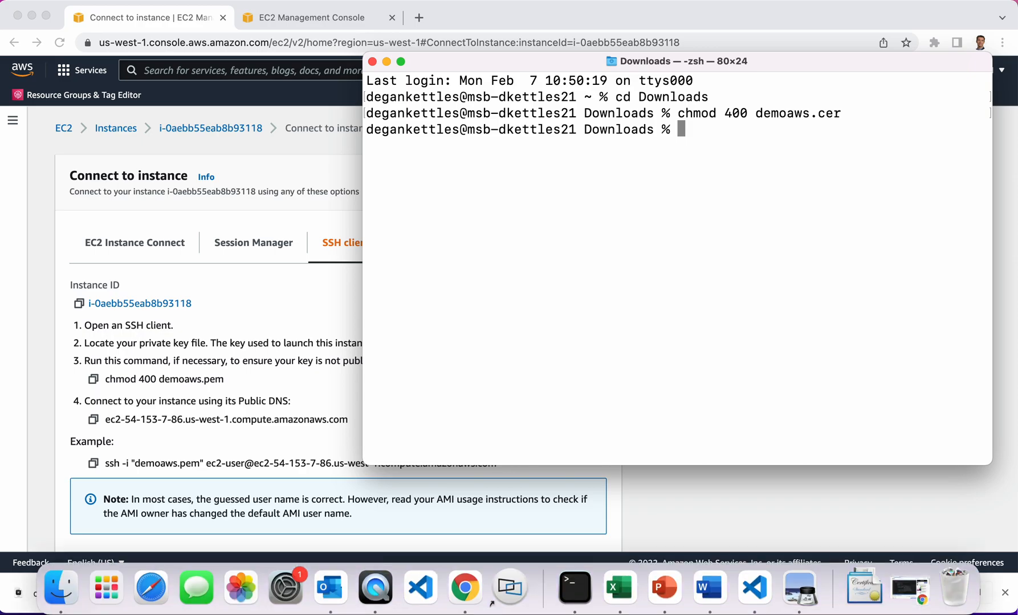
Dismiss the browser's download bar and rename the key file demoaws.cer to demoaws.pem in Terminal with mv
{"action": "left_click", "coordinate": [1004, 593]}
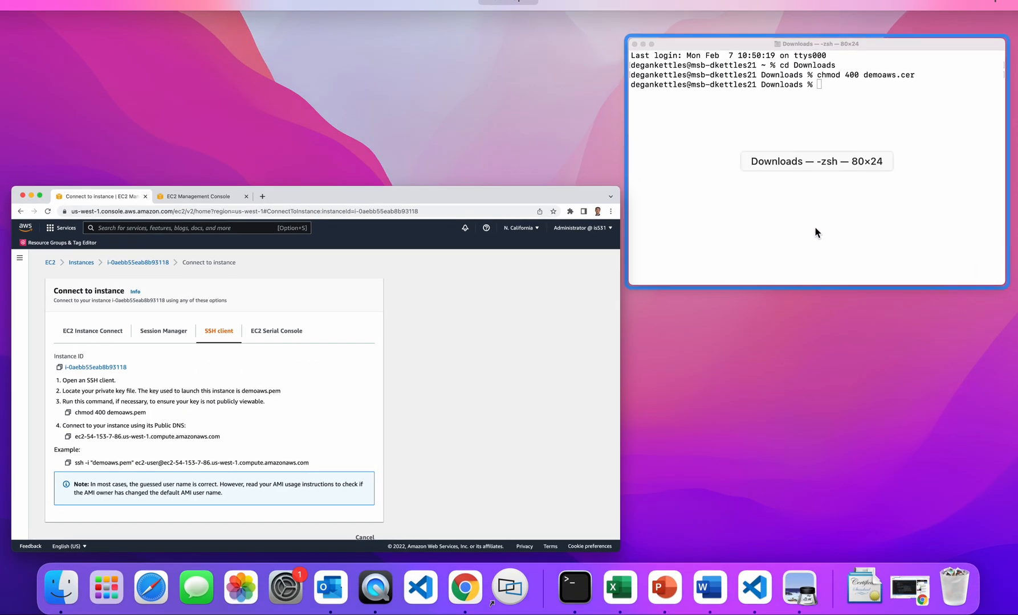
{"action": "left_click", "coordinate": [792, 226]}
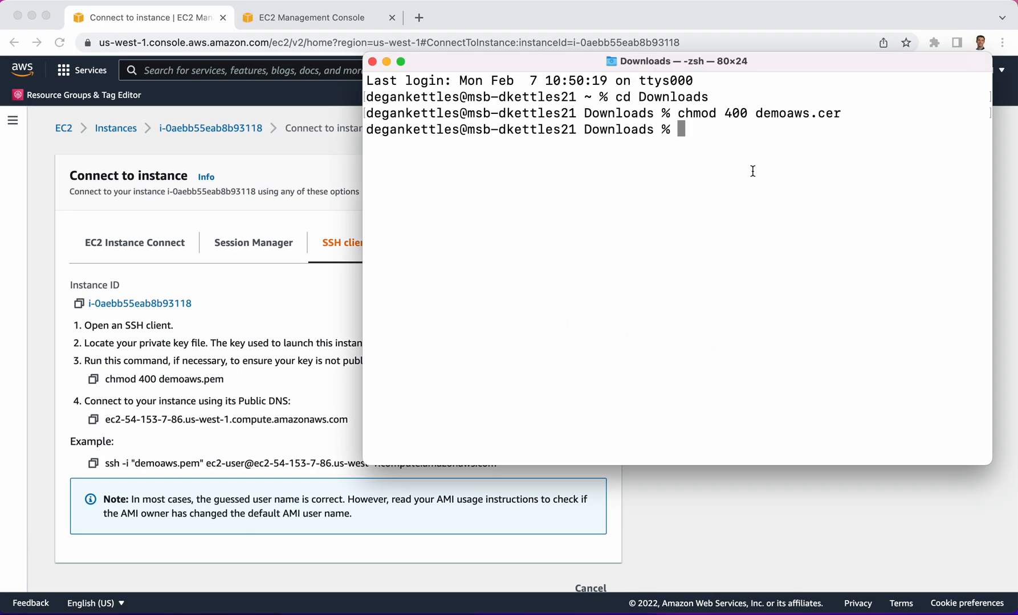
{"action": "type", "text": "mv dem"}
{"action": "key", "text": "Tab"}
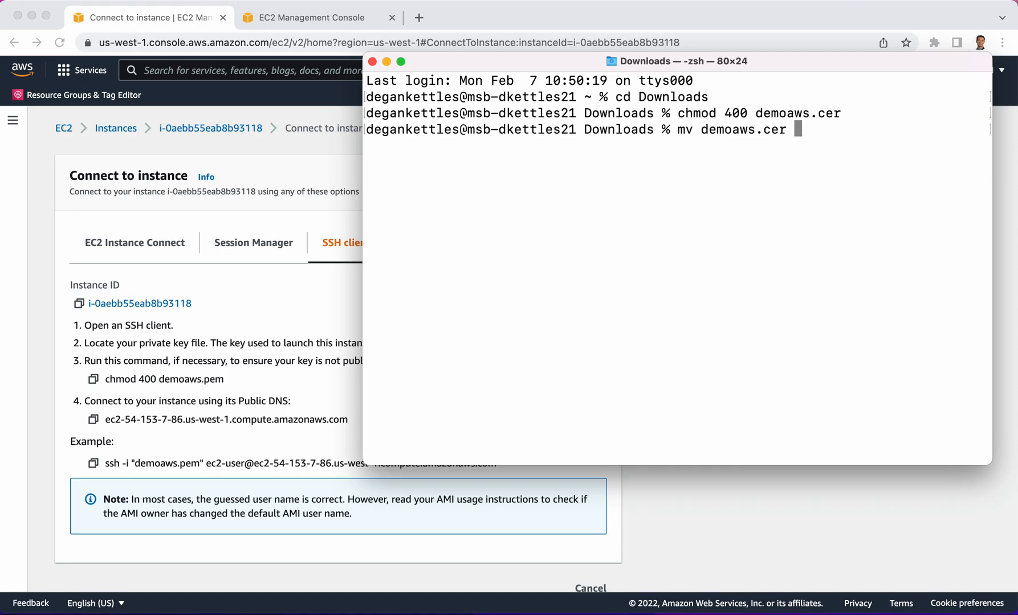
{"action": "type", "text": "de"}
{"action": "key", "text": "Tab"}
{"action": "type", "text": "m"}
{"action": "key", "text": "Tab"}
{"action": "key", "text": "BackSpace"}
{"action": "key", "text": "BackSpace"}
{"action": "key", "text": "BackSpace"}
{"action": "key", "text": "BackSpace"}
{"action": "type", "text": "pem"}
{"action": "key", "text": "Return"}
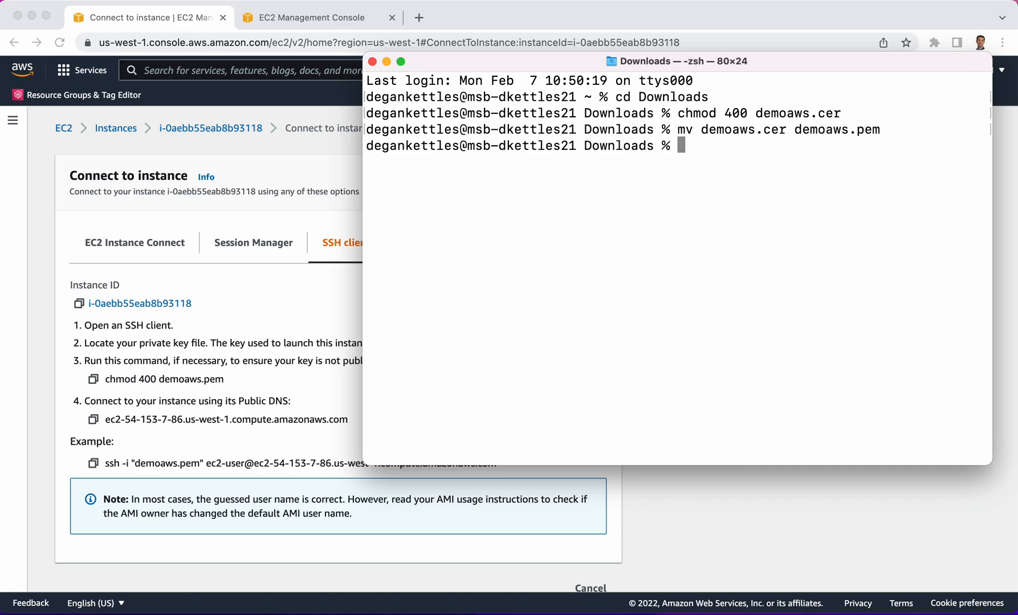
Print demoaws.pem with cat and look through the key file's contents from beginning to end
{"action": "type", "text": "cat dem"}
{"action": "key", "text": "Tab"}
{"action": "key", "text": "Return"}
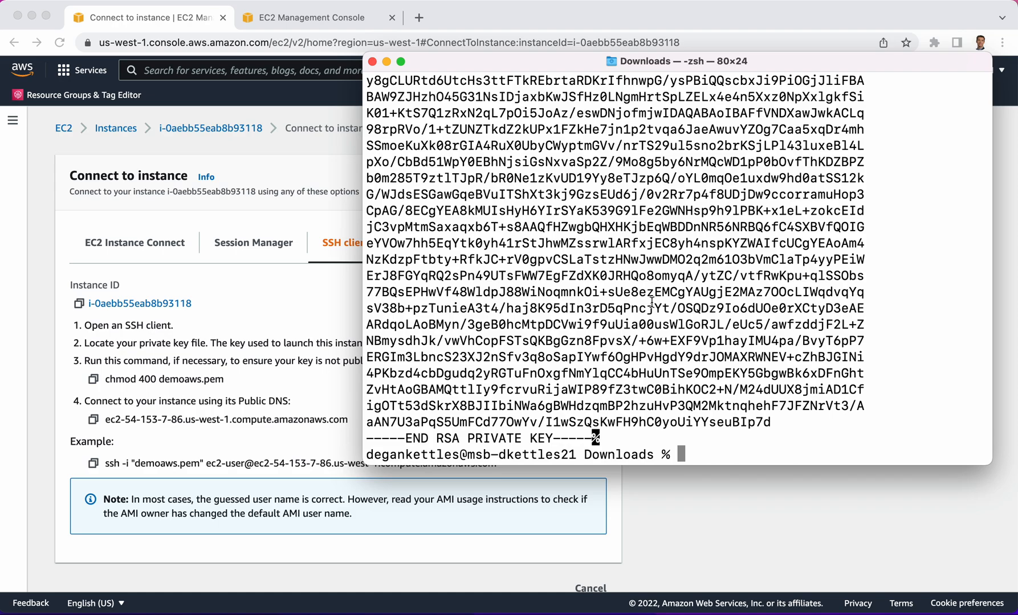
{"action": "scroll", "coordinate": [650, 297], "scroll_direction": "up", "scroll_amount": 3}
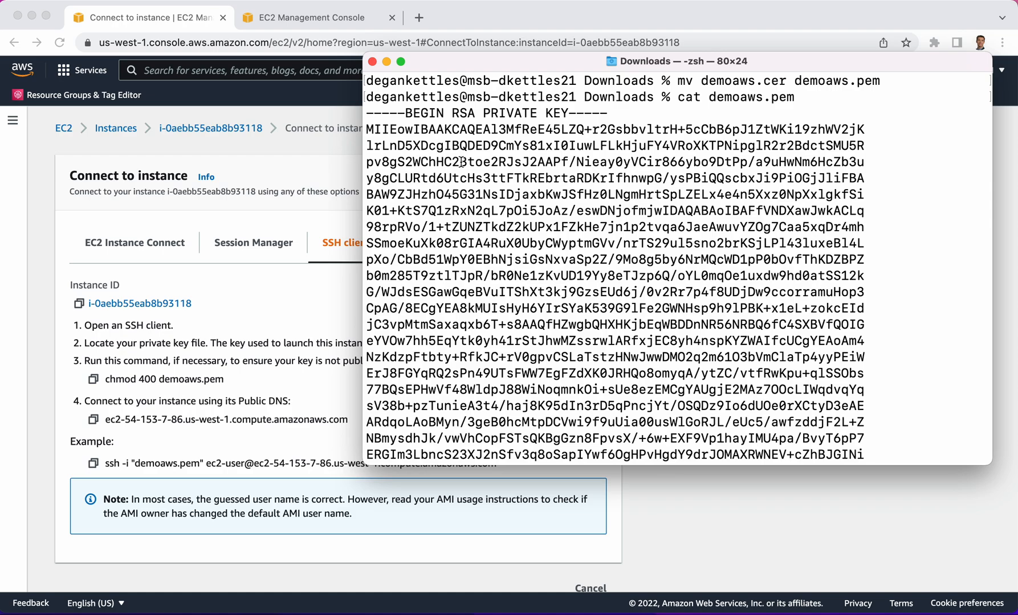
{"action": "scroll", "coordinate": [558, 216], "scroll_direction": "down", "scroll_amount": 2}
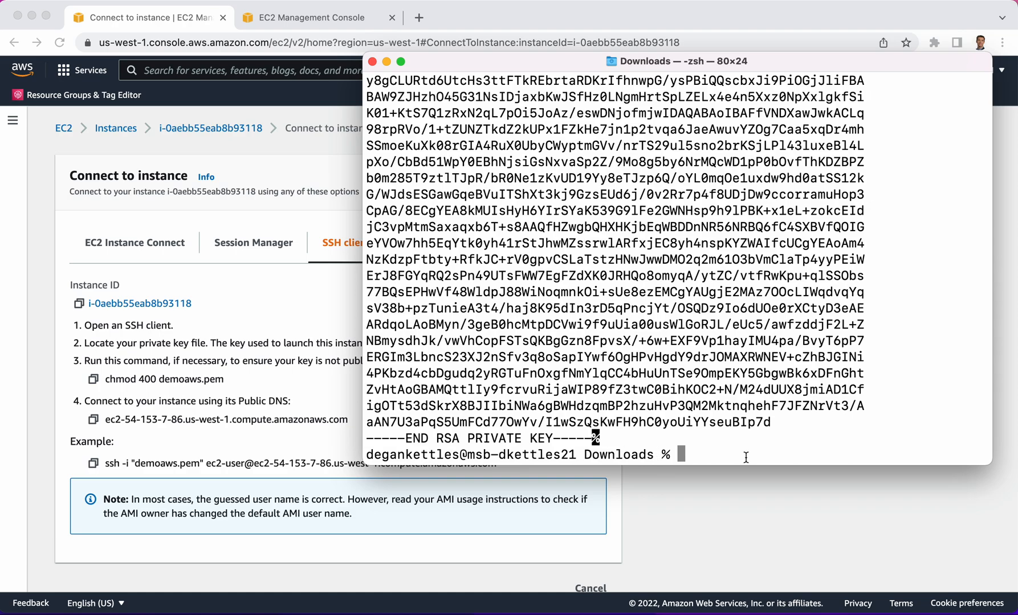
Connect to the EC2 instance with the copied ssh command using demoaws.pem, and accept the host's authenticity with yes
{"action": "key", "text": "super+v"}
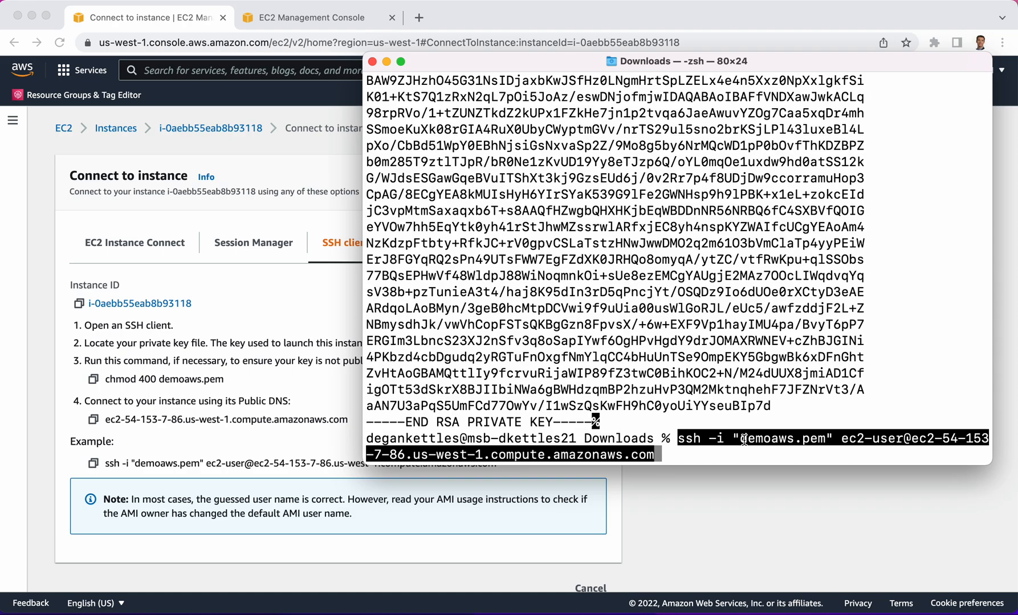
{"action": "key", "text": "Return"}
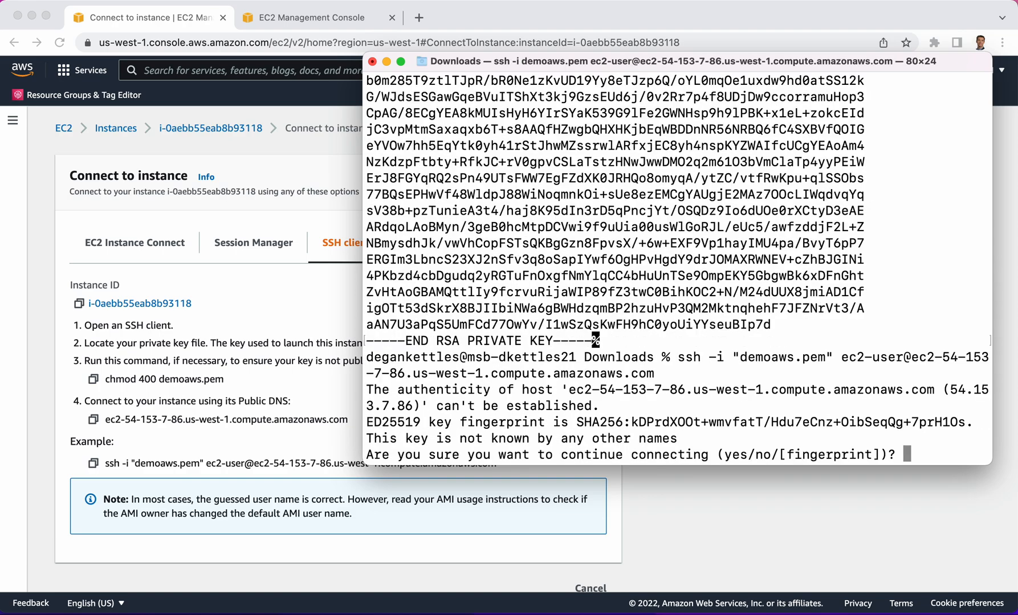
{"action": "type", "text": "yes"}
{"action": "key", "text": "Return"}
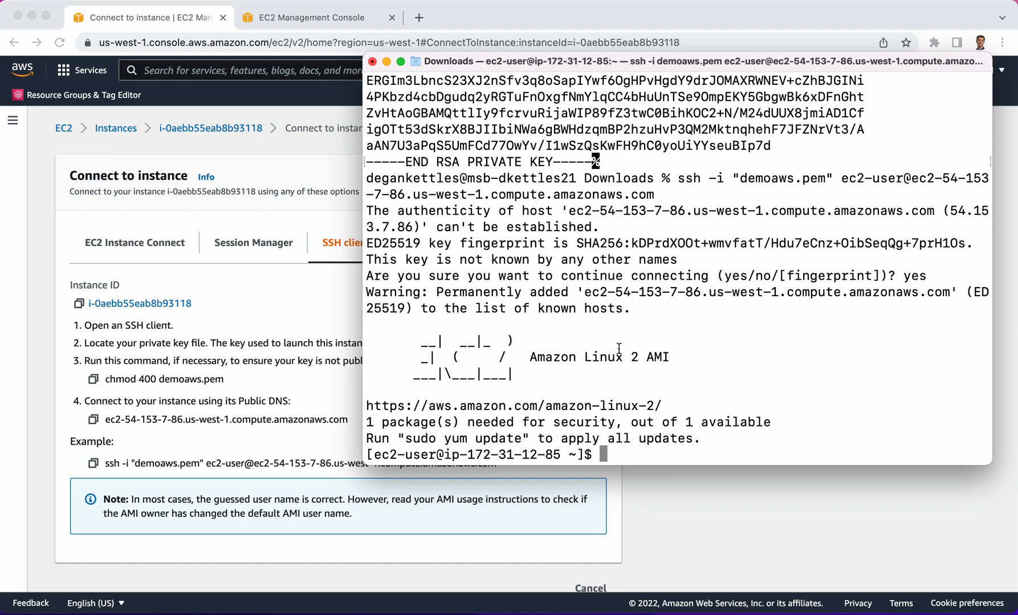
Update all packages on the instance by running sudo yum update -y
{"action": "type", "text": "sudo yum update -y"}
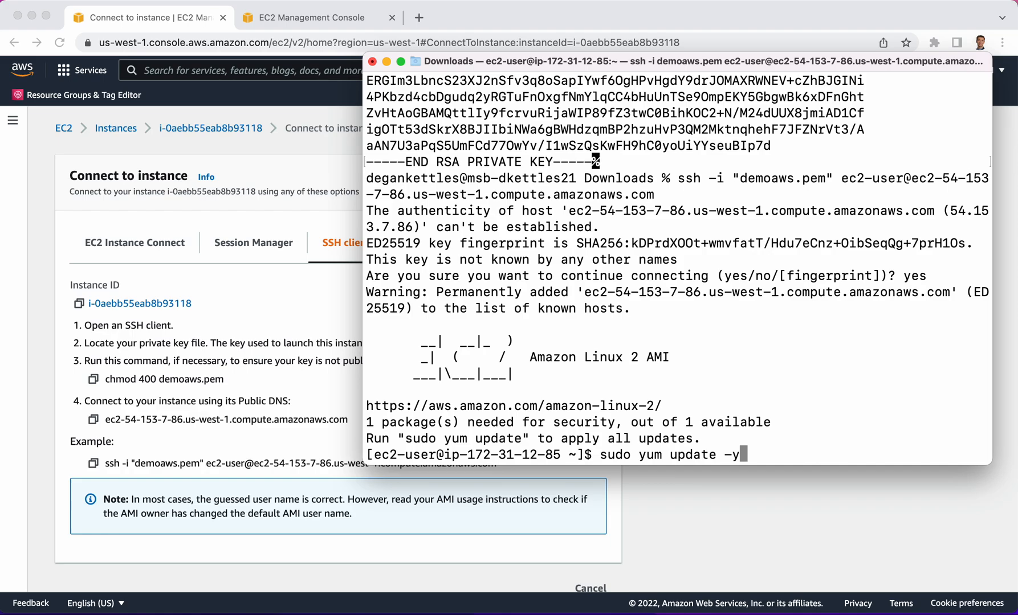
{"action": "key", "text": "Return"}
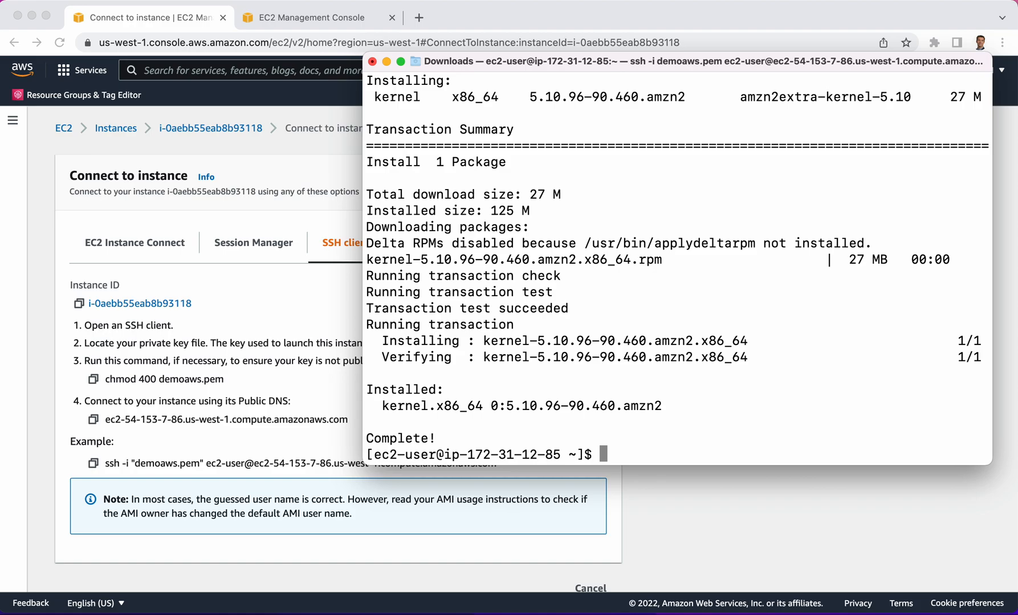
Install the Apache web server on the instance by running sudo yum install -y httpd
{"action": "type", "text": "sudo yum install -y "}
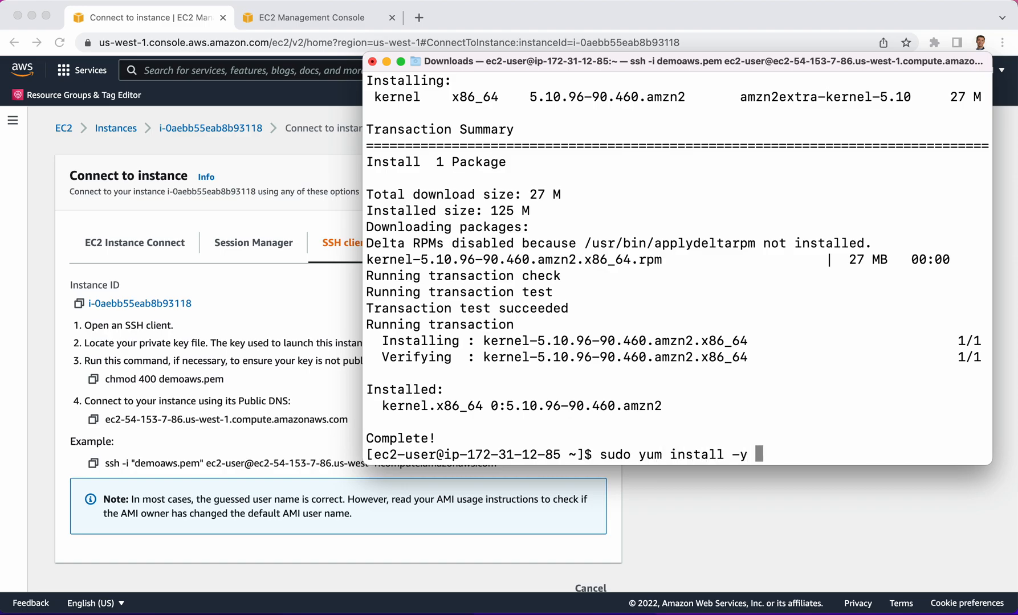
{"action": "type", "text": "httpd"}
{"action": "key", "text": "Return"}
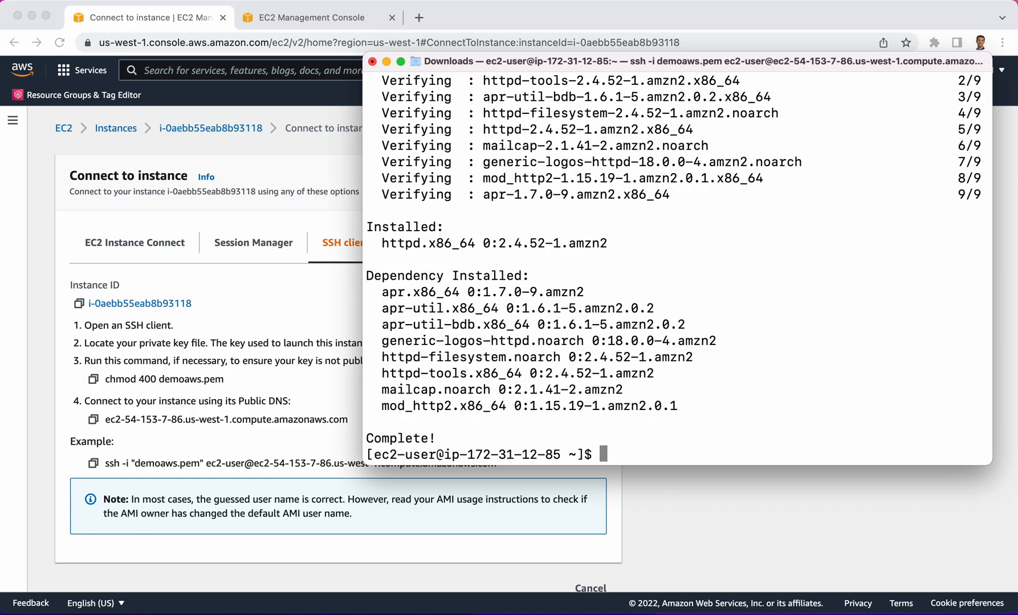
Start the Apache web server by running sudo systemctl start httpd
{"action": "type", "text": "sudo systemc"}
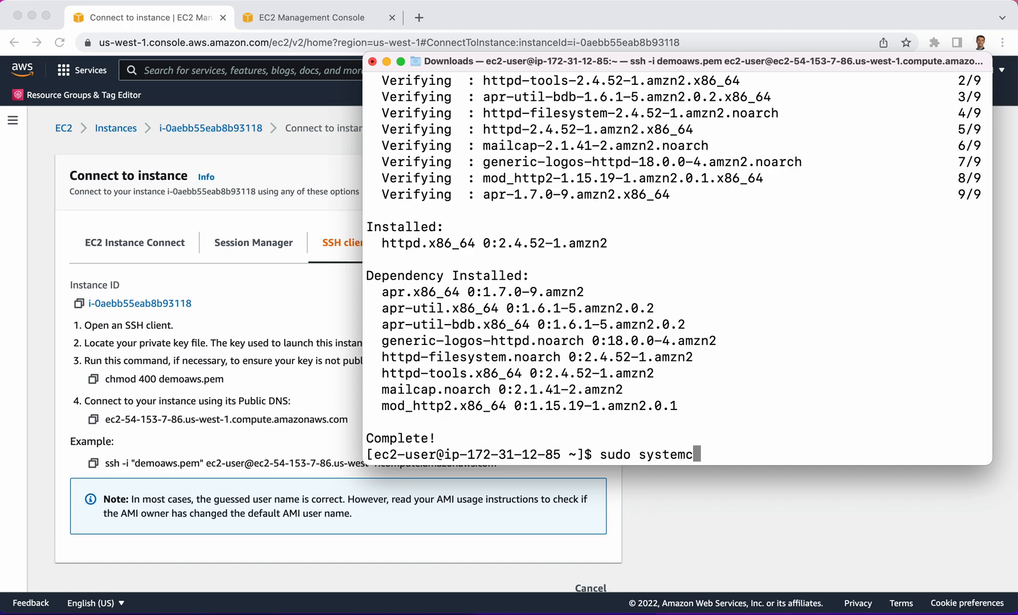
{"action": "type", "text": "tl start httpd"}
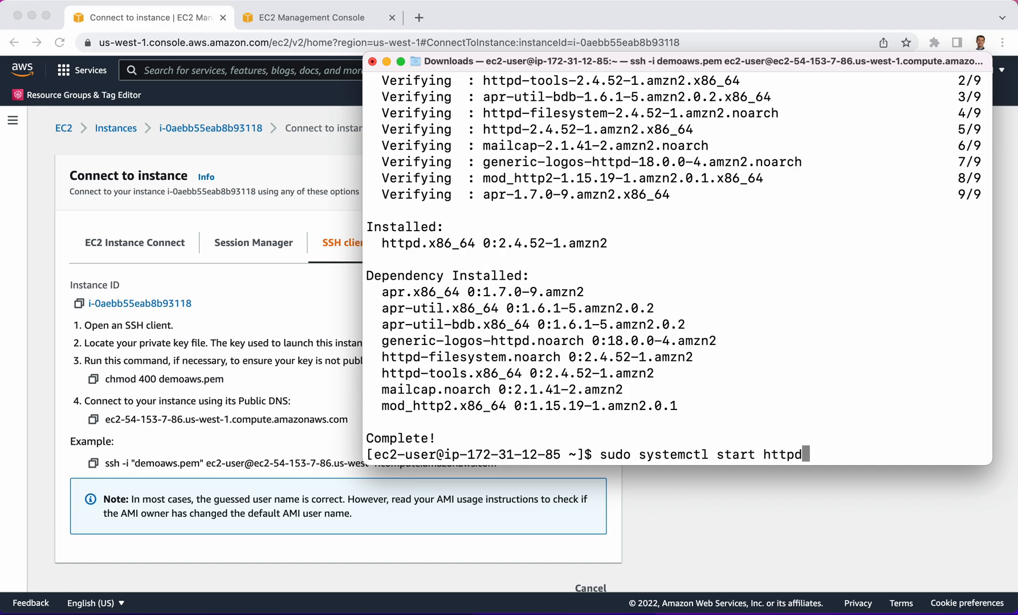
{"action": "key", "text": "Return"}
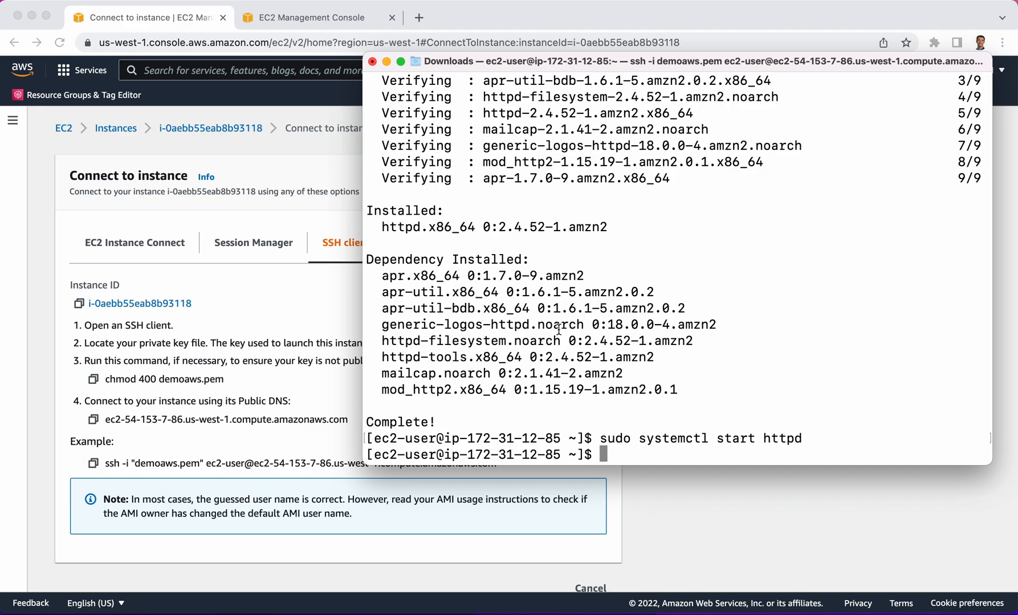
Return to the EC2 console, select the running t2.micro instance and copy its public IPv4 DNS name
{"action": "left_click", "coordinate": [288, 159]}
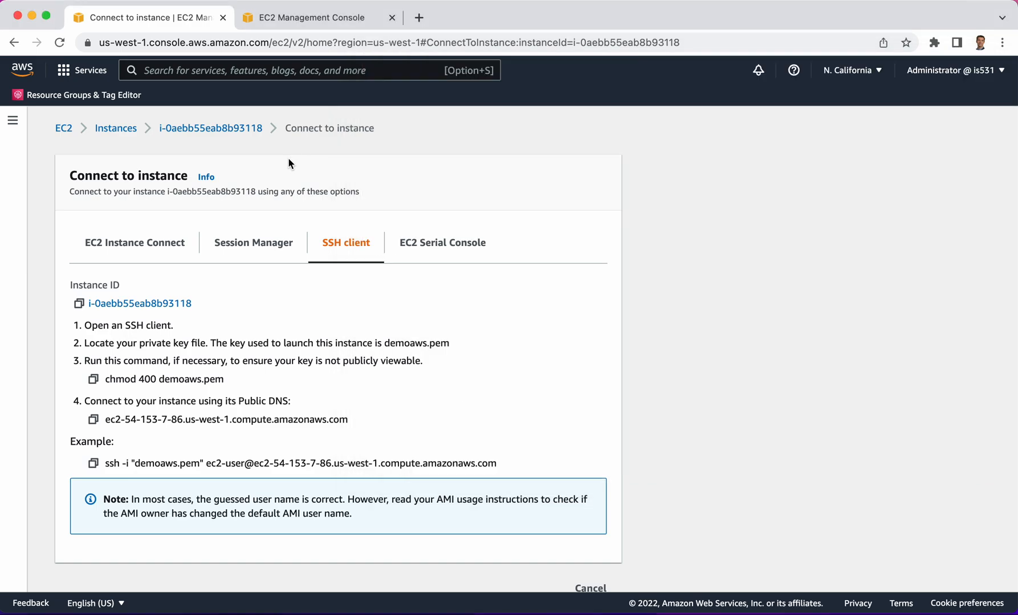
{"action": "left_click", "coordinate": [65, 130]}
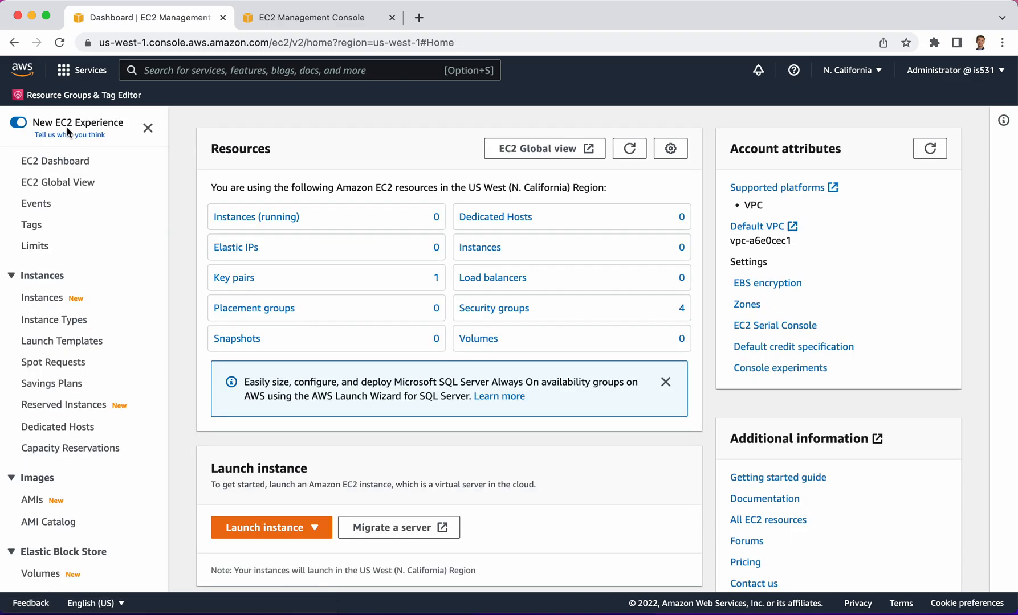
{"action": "left_click", "coordinate": [238, 216]}
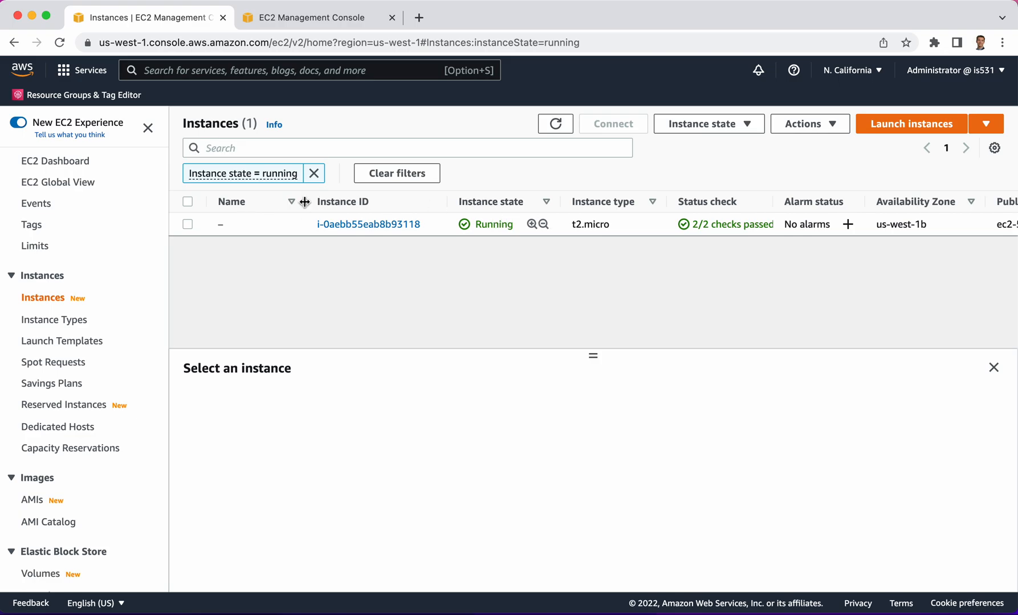
{"action": "left_click", "coordinate": [188, 224]}
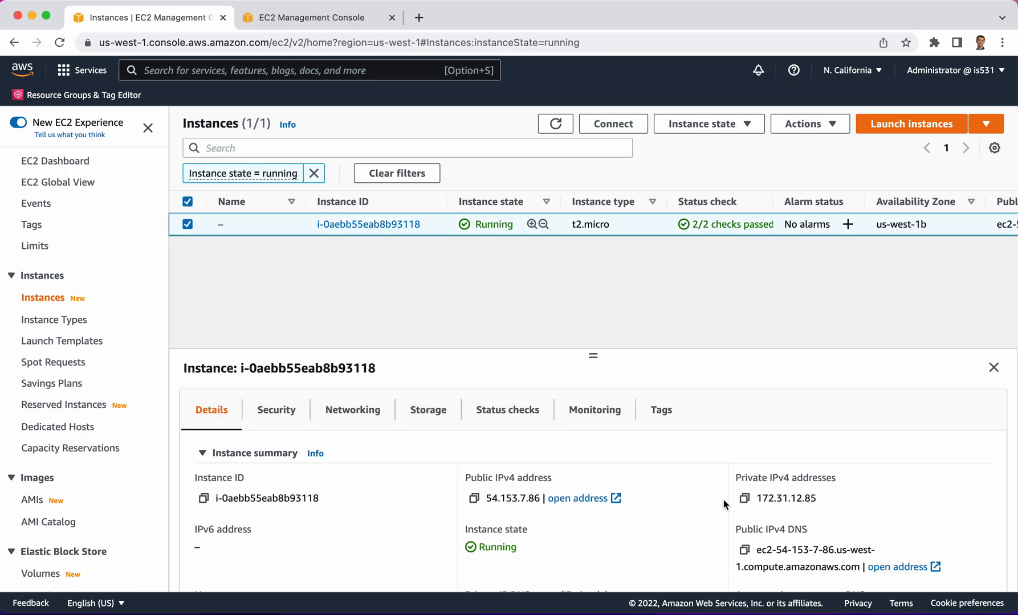
{"action": "scroll", "coordinate": [722, 500], "scroll_direction": "down", "scroll_amount": 2}
{"action": "left_click_drag", "start_coordinate": [755, 506], "coordinate": [859, 522]}
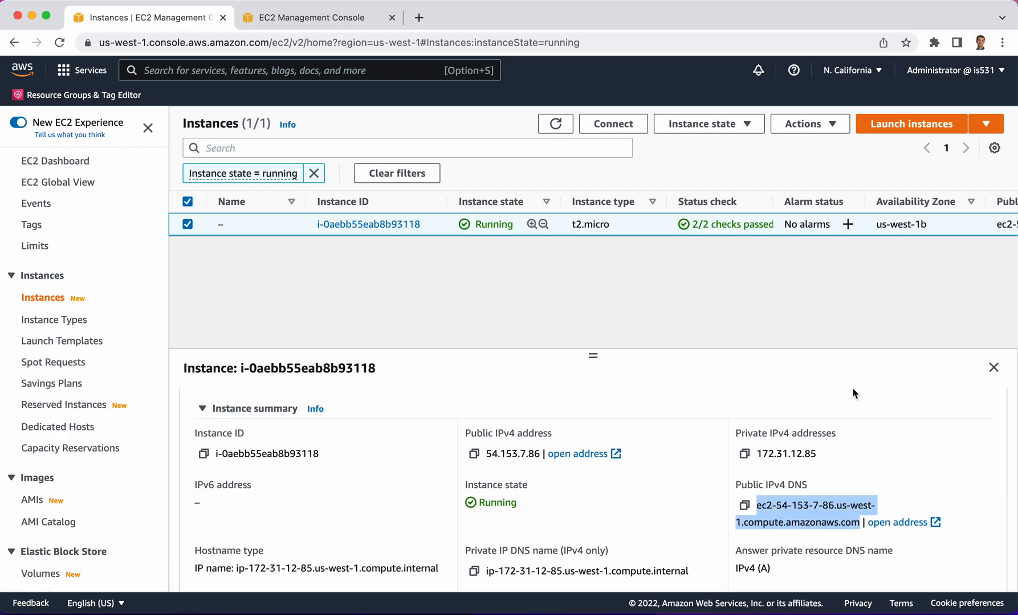
Try to open the instance's public DNS address ec2-54-153-7-86.us-west-1.compute.amazonaws.com in a new browser tab
{"action": "left_click", "coordinate": [419, 17]}
{"action": "key", "text": "super+v"}
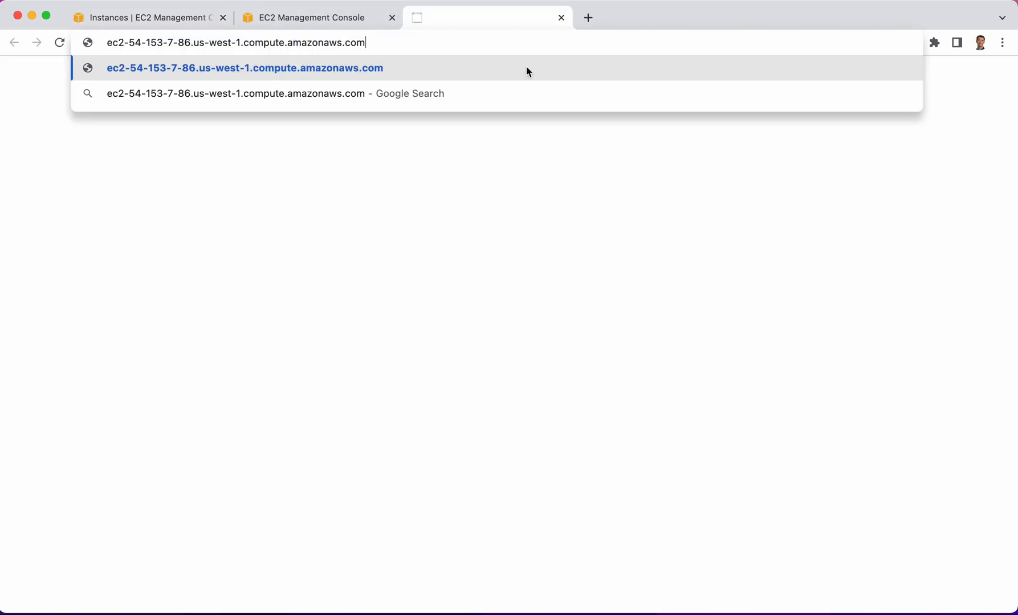
{"action": "key", "text": "Return"}
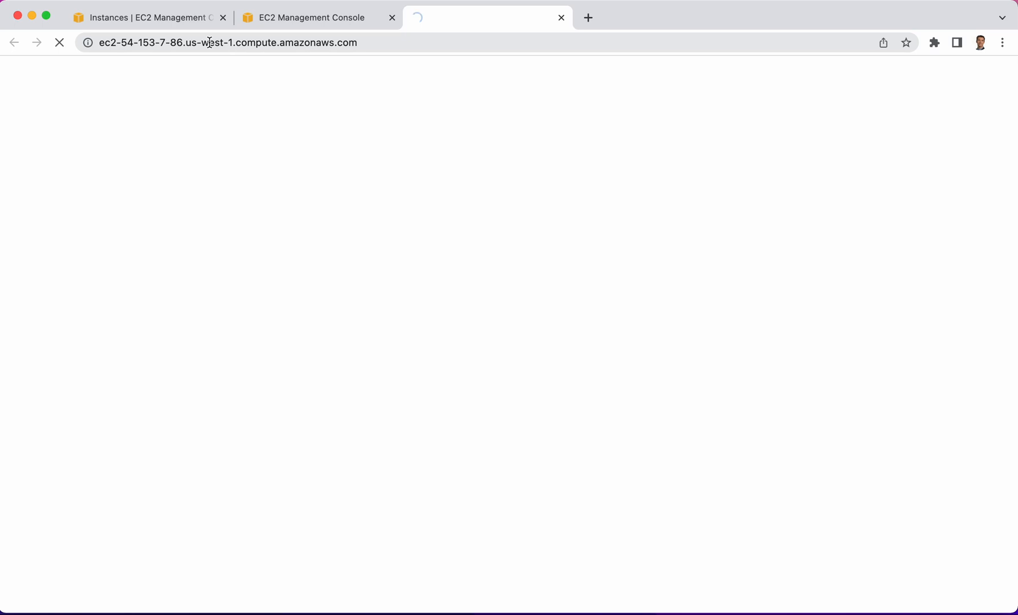
Open the inbound rules of the instance's launch-wizard-1 security group for editing
{"action": "left_click", "coordinate": [292, 18]}
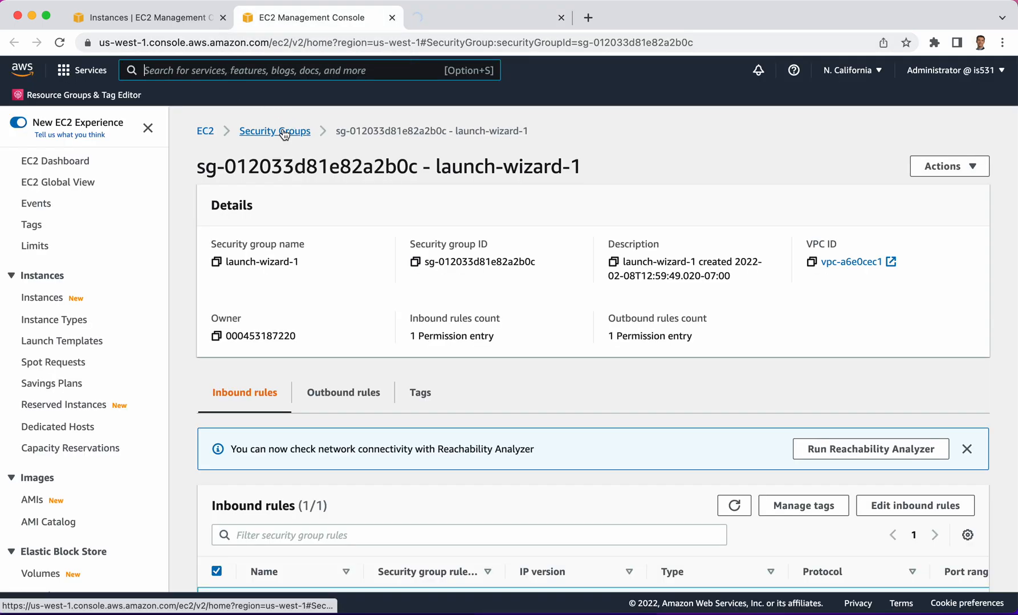
{"action": "left_click", "coordinate": [163, 18]}
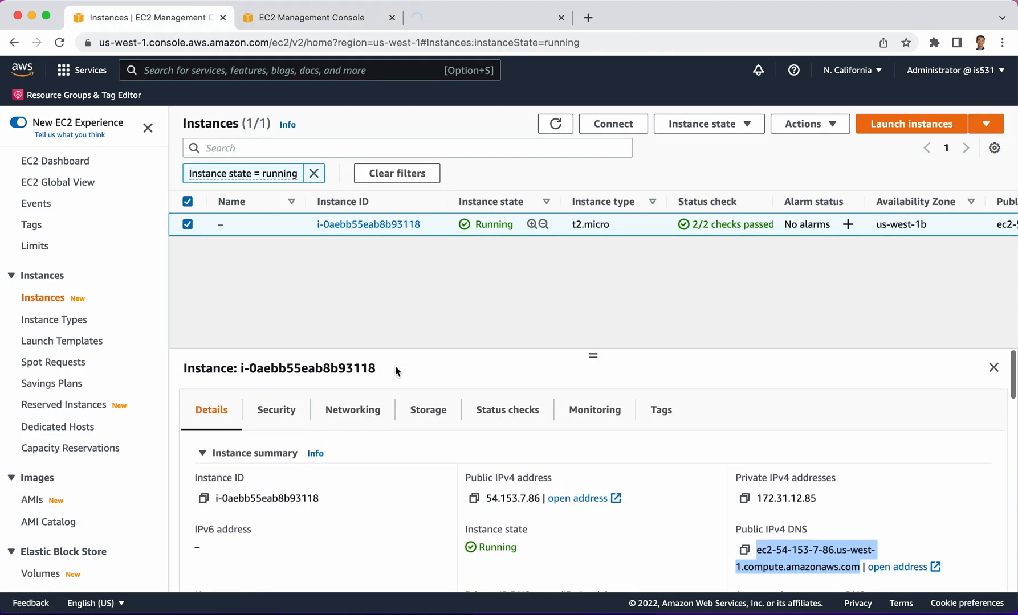
{"action": "left_click", "coordinate": [279, 421]}
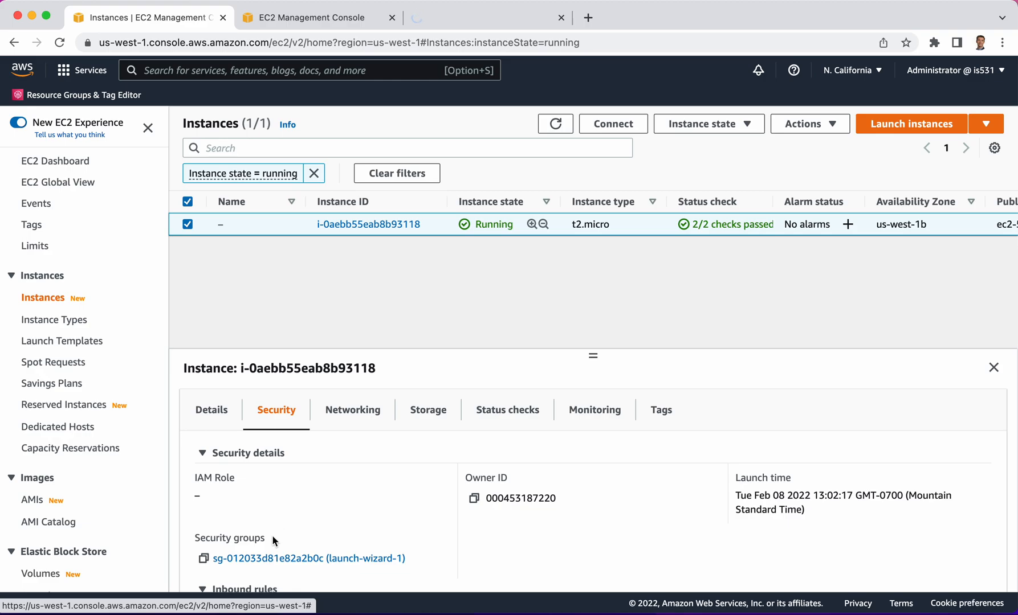
{"action": "left_click", "coordinate": [312, 22]}
{"action": "scroll", "coordinate": [402, 306], "scroll_direction": "down", "scroll_amount": 2}
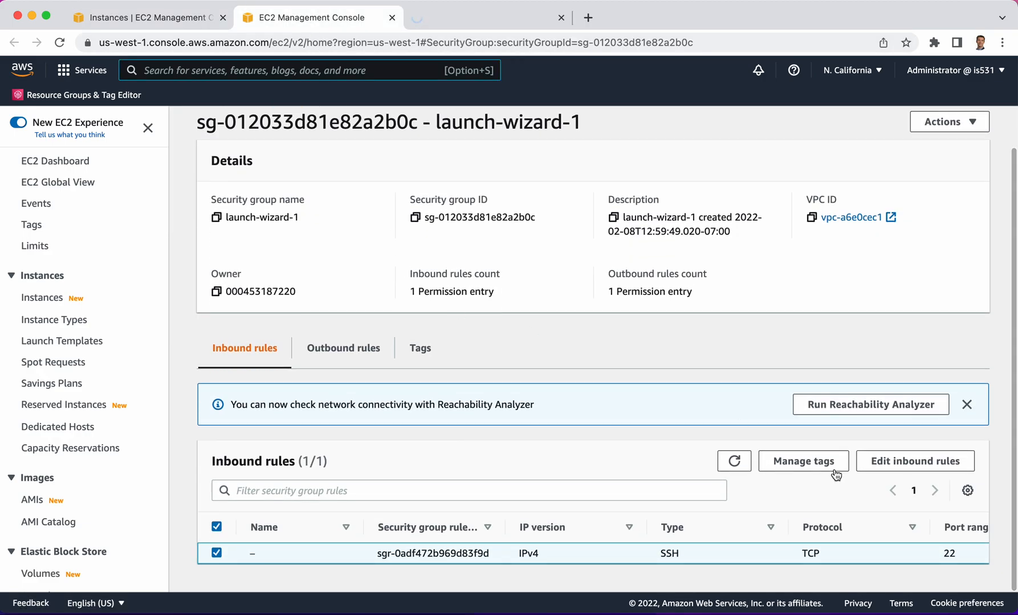
{"action": "left_click", "coordinate": [926, 461]}
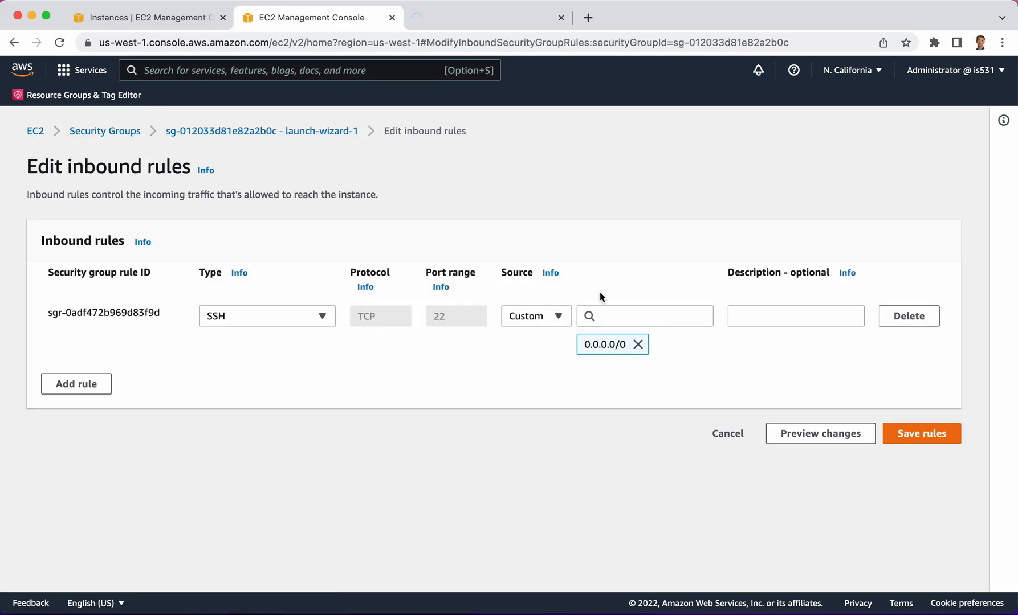
Add an inbound HTTP rule with source Anywhere-IPv4 to the security group and save the rules
{"action": "left_click", "coordinate": [80, 381]}
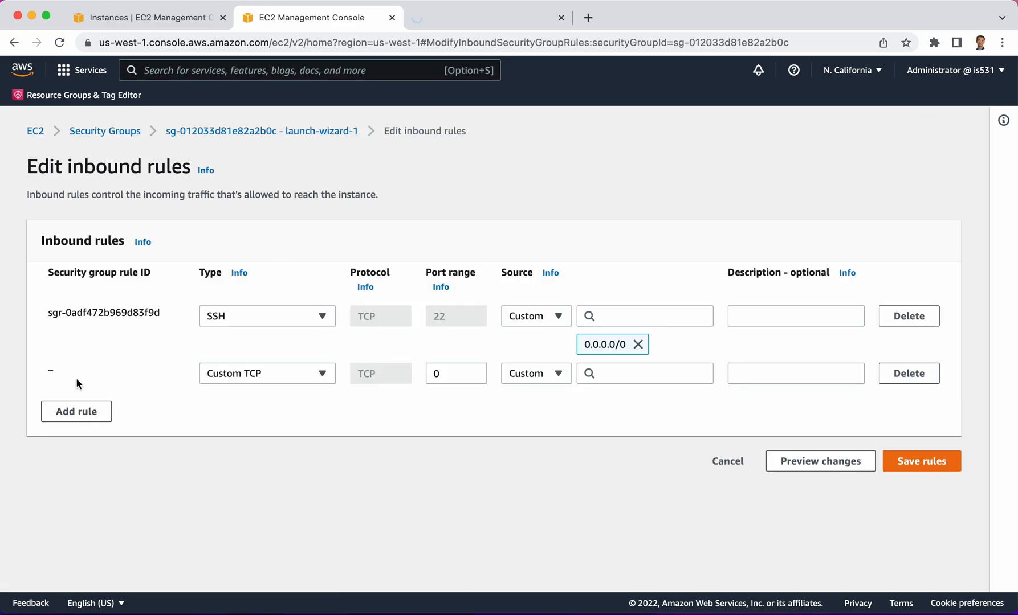
{"action": "left_click", "coordinate": [240, 374]}
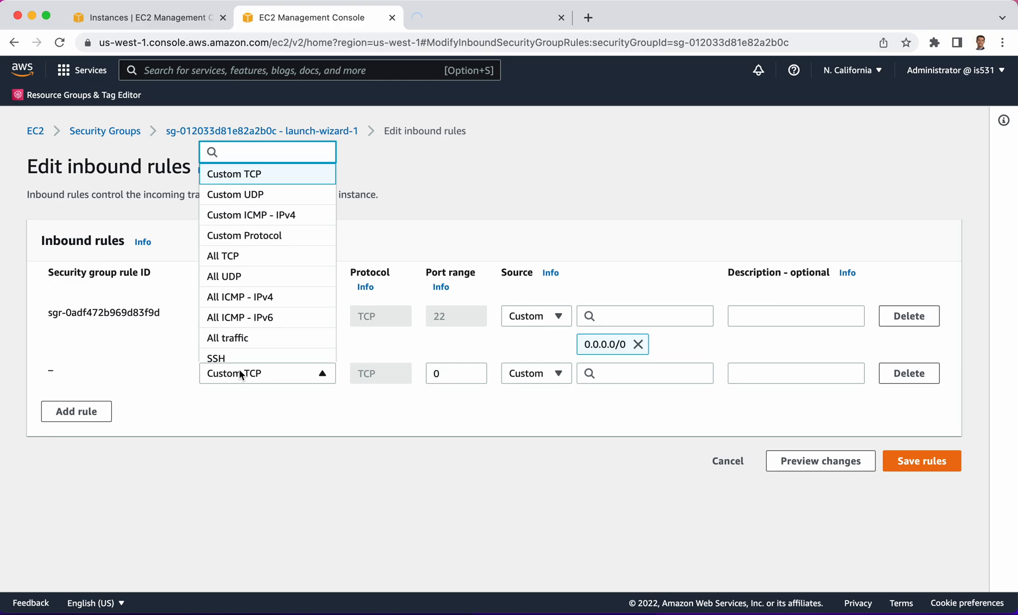
{"action": "scroll", "coordinate": [246, 323], "scroll_direction": "down", "scroll_amount": 1}
{"action": "scroll", "coordinate": [246, 322], "scroll_direction": "down", "scroll_amount": 5}
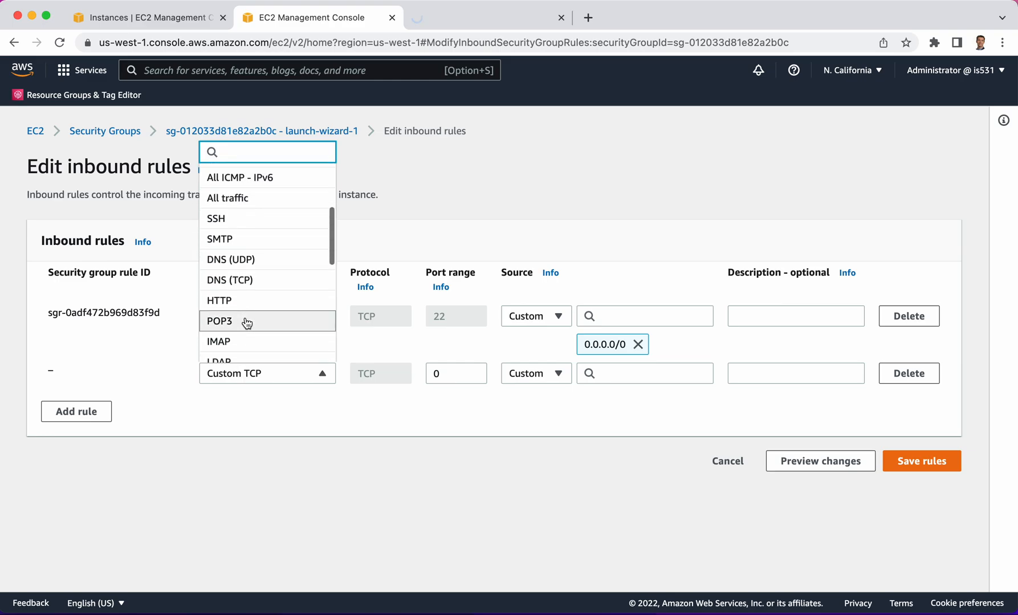
{"action": "left_click", "coordinate": [238, 230]}
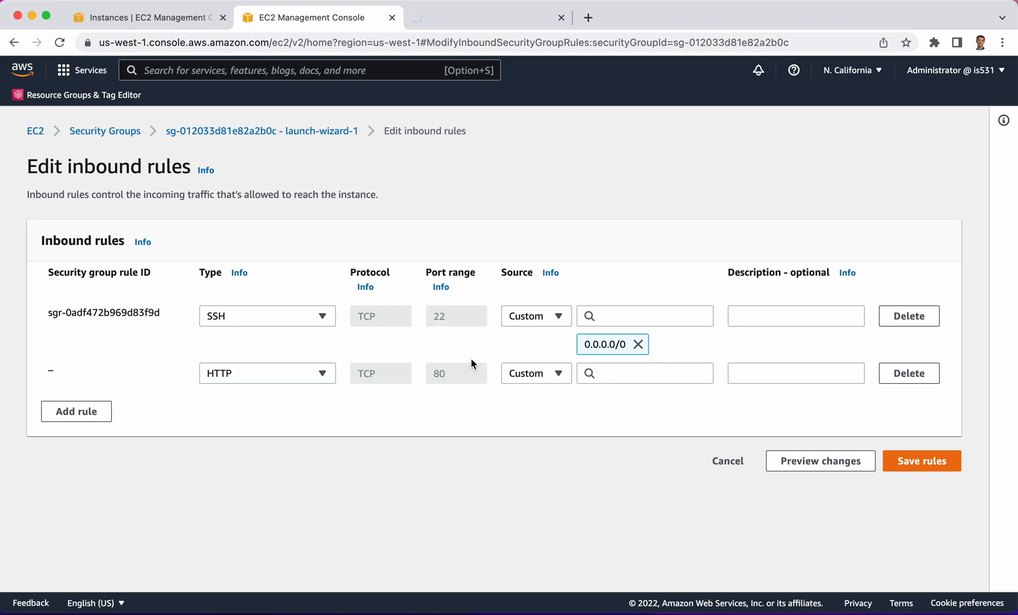
{"action": "left_click", "coordinate": [537, 374]}
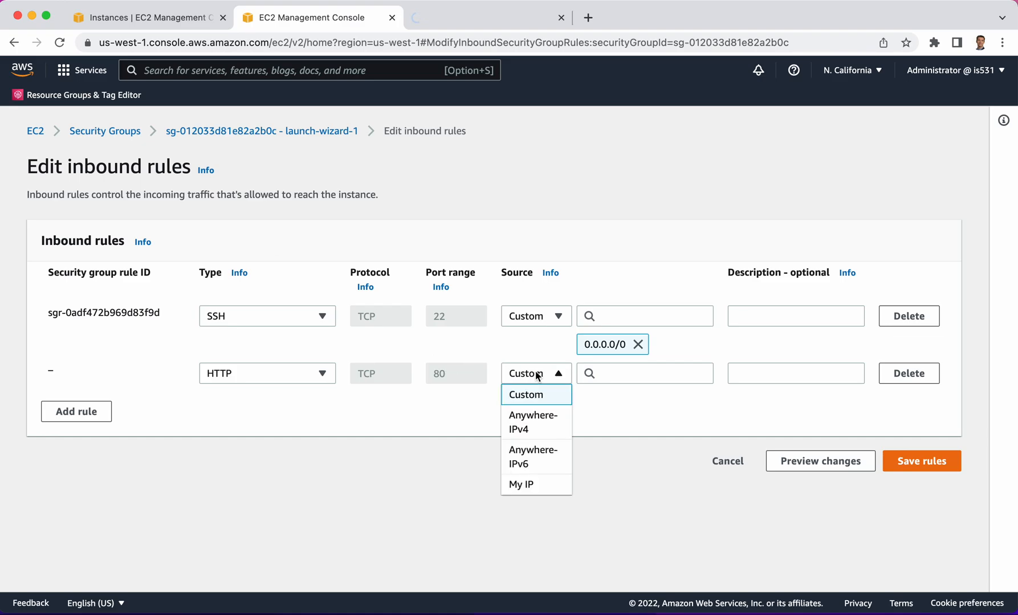
{"action": "left_click", "coordinate": [534, 423]}
{"action": "left_click", "coordinate": [946, 502]}
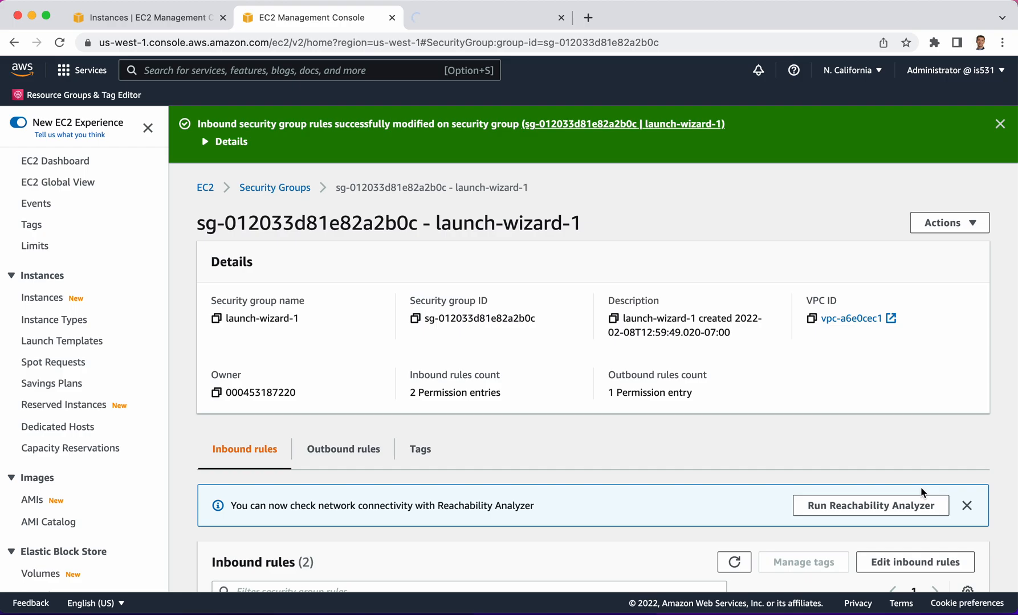
Stop the pending page load and load ec2-54-153-7-86.us-west-1.compute.amazonaws.com again in the same browser tab
{"action": "left_click", "coordinate": [444, 20]}
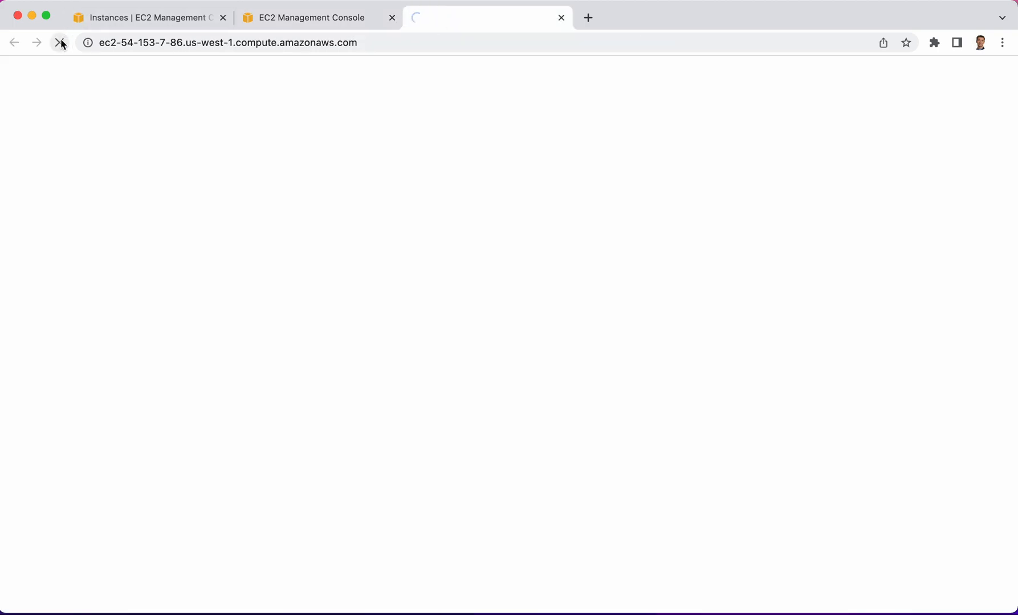
{"action": "left_click", "coordinate": [88, 43]}
{"action": "left_click", "coordinate": [106, 43]}
{"action": "key", "text": "super+c"}
{"action": "double_click", "coordinate": [107, 42]}
{"action": "left_click", "coordinate": [380, 40]}
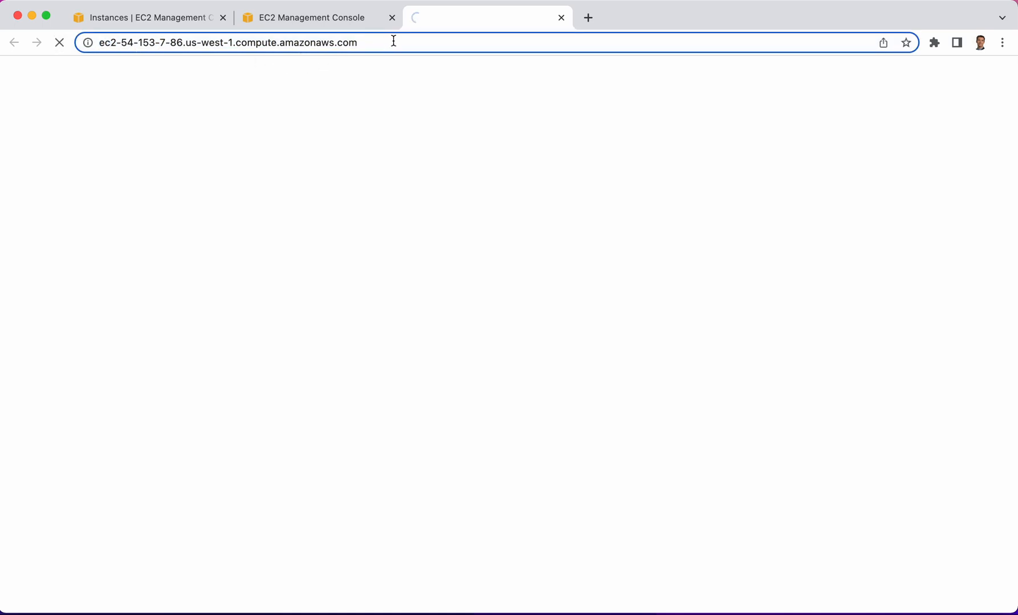
{"action": "key", "text": "Return"}
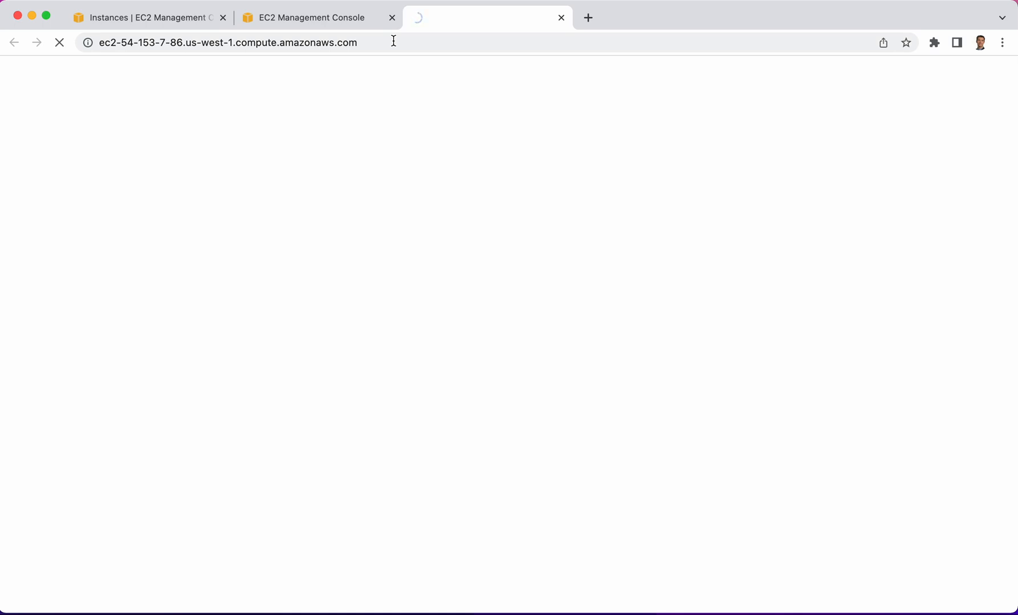
{"action": "left_click", "coordinate": [58, 43]}
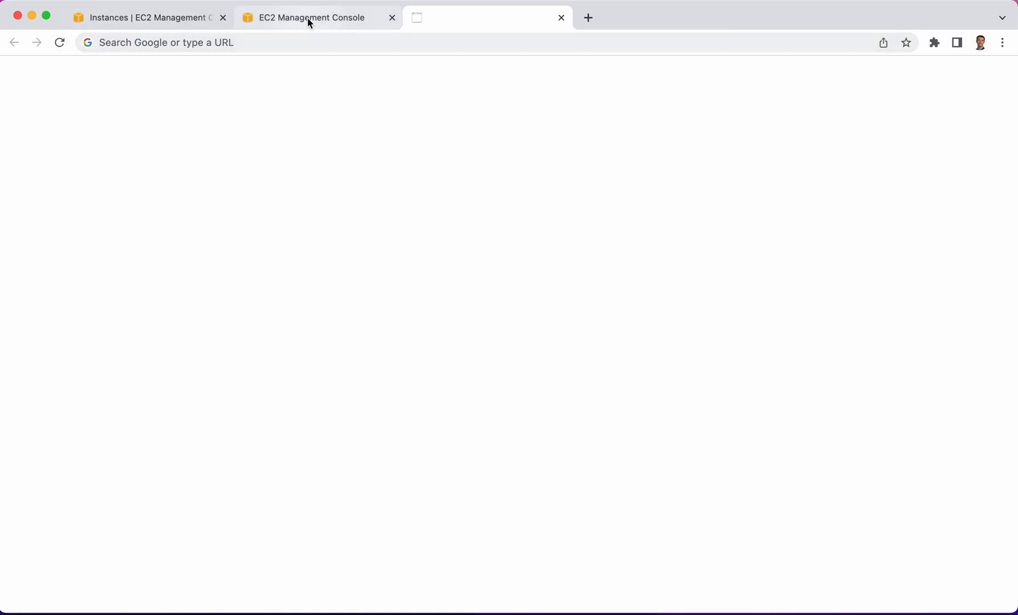
{"action": "left_click", "coordinate": [268, 44]}
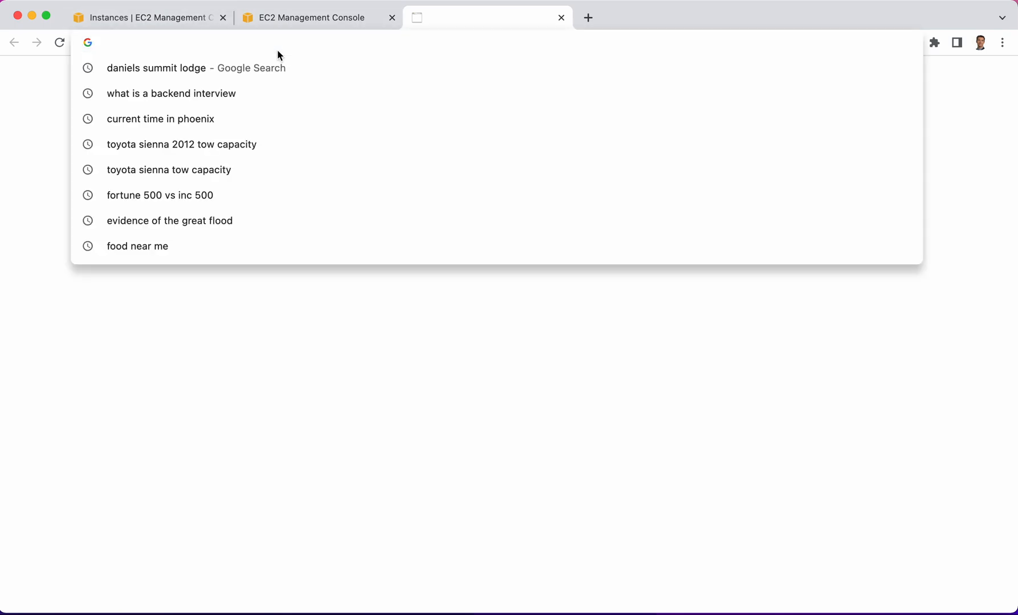
{"action": "key", "text": "super+v"}
{"action": "key", "text": "Return"}
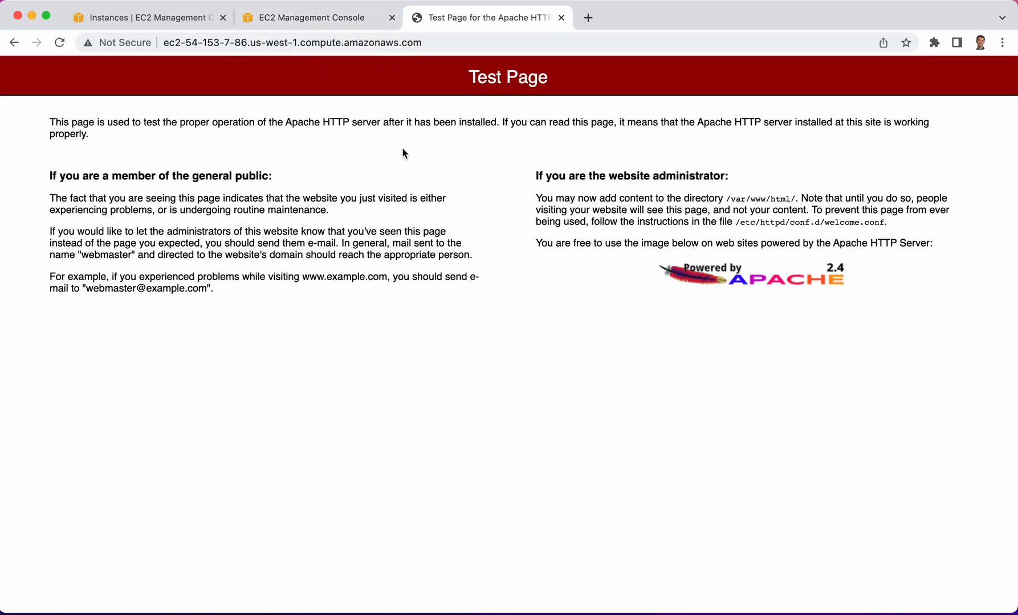
{"action": "left_click", "coordinate": [297, 15]}
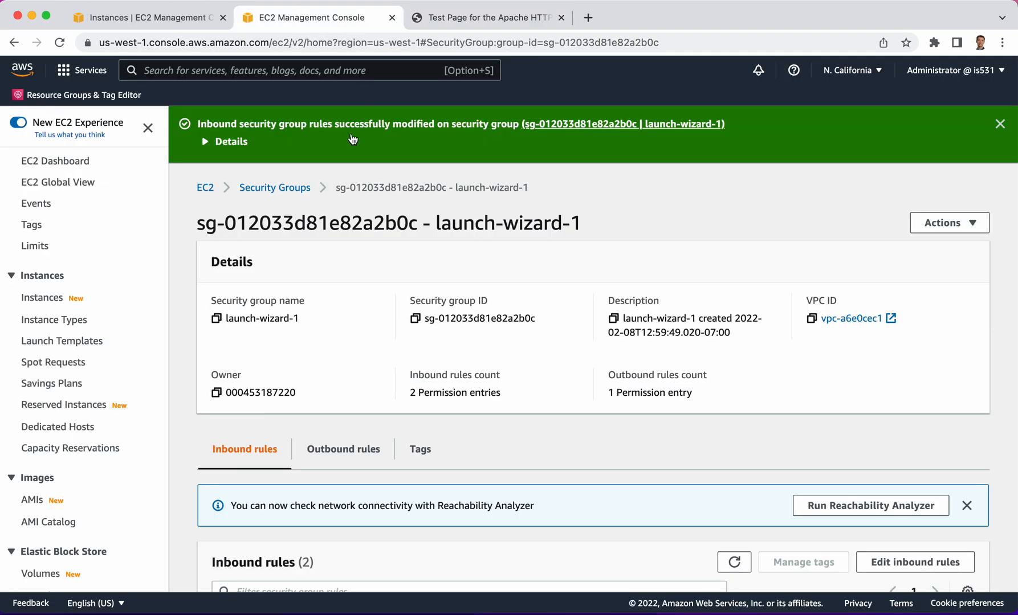
{"action": "left_click", "coordinate": [477, 18]}
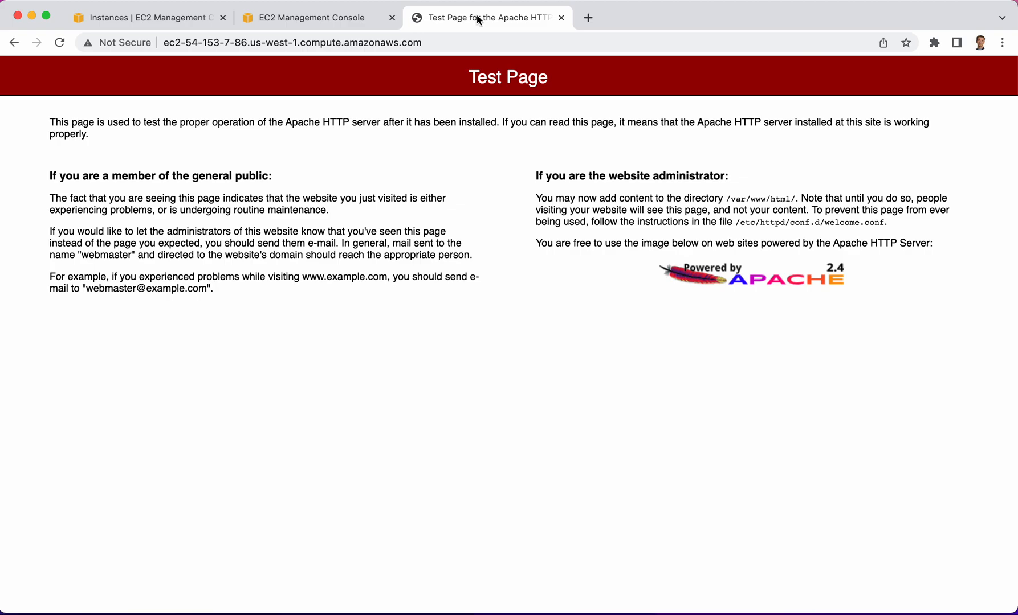
{"action": "mouse_move", "coordinate": [509, 613]}
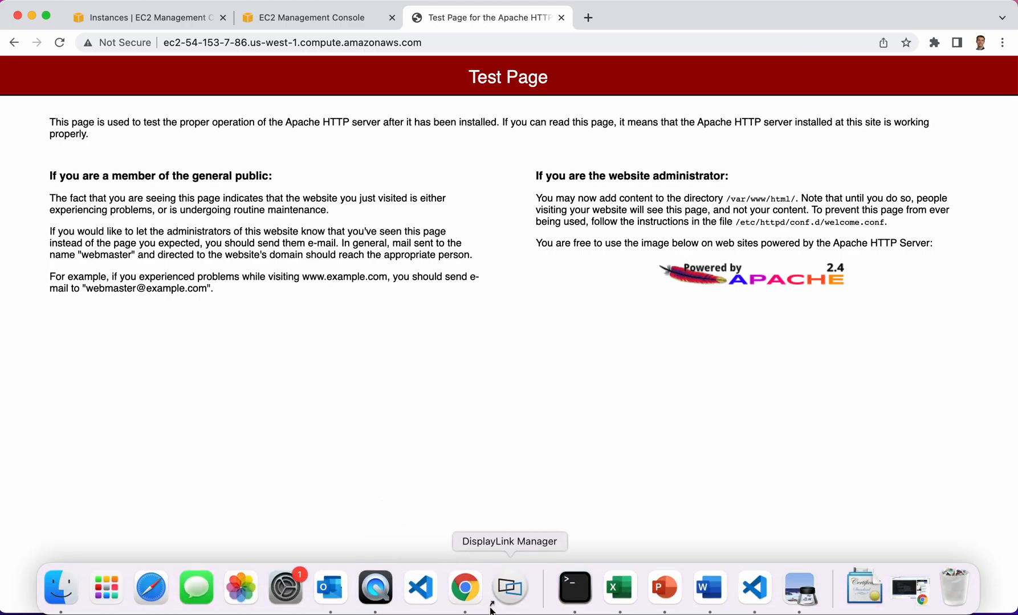
{"action": "left_click", "coordinate": [575, 588]}
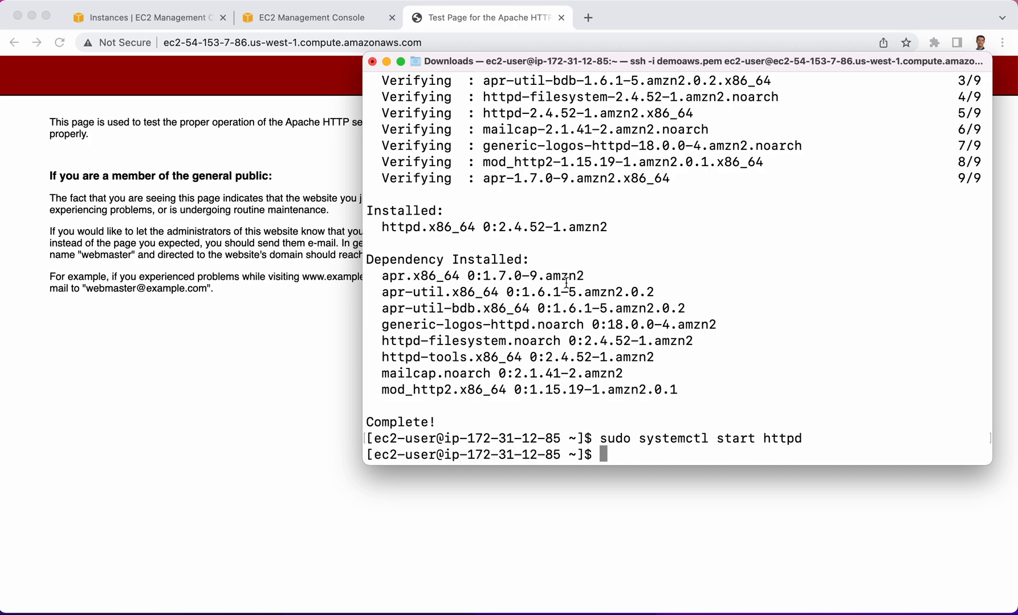
{"action": "left_click", "coordinate": [169, 344]}
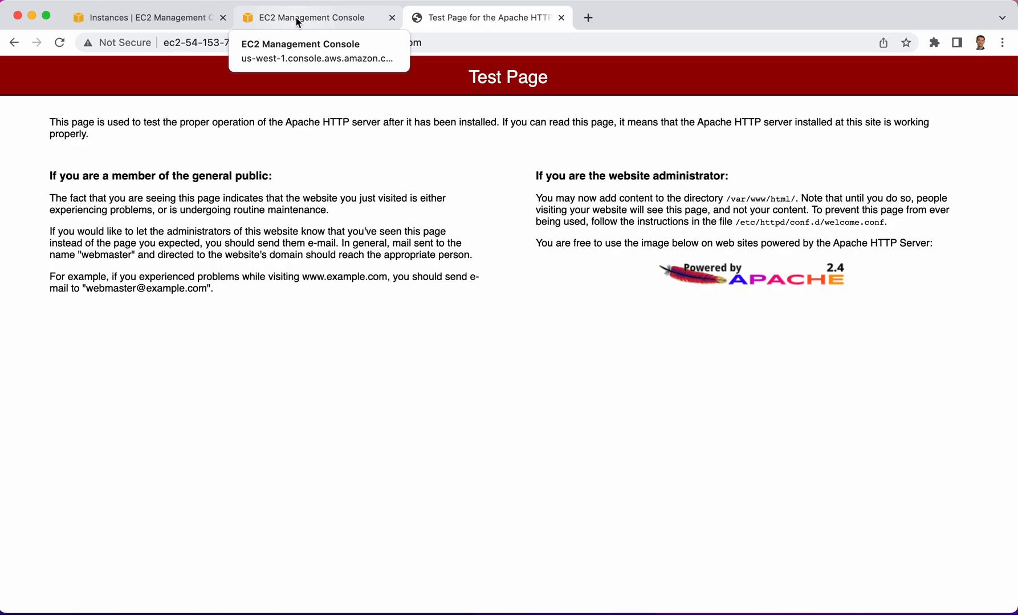
Return to the EC2 instances list and terminate the running t2.micro instance
{"action": "left_click", "coordinate": [168, 21]}
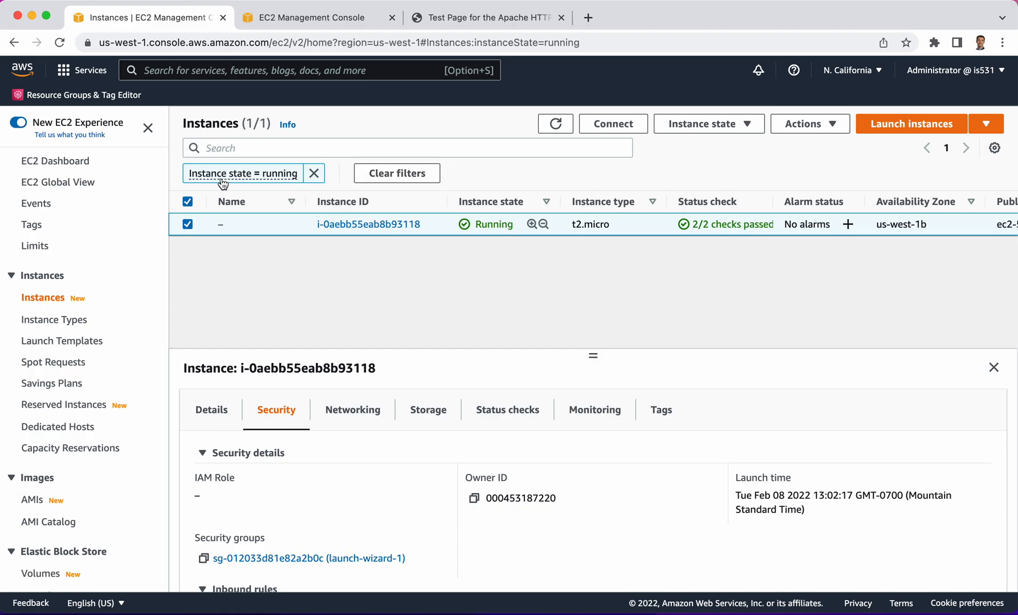
{"action": "left_click", "coordinate": [695, 132]}
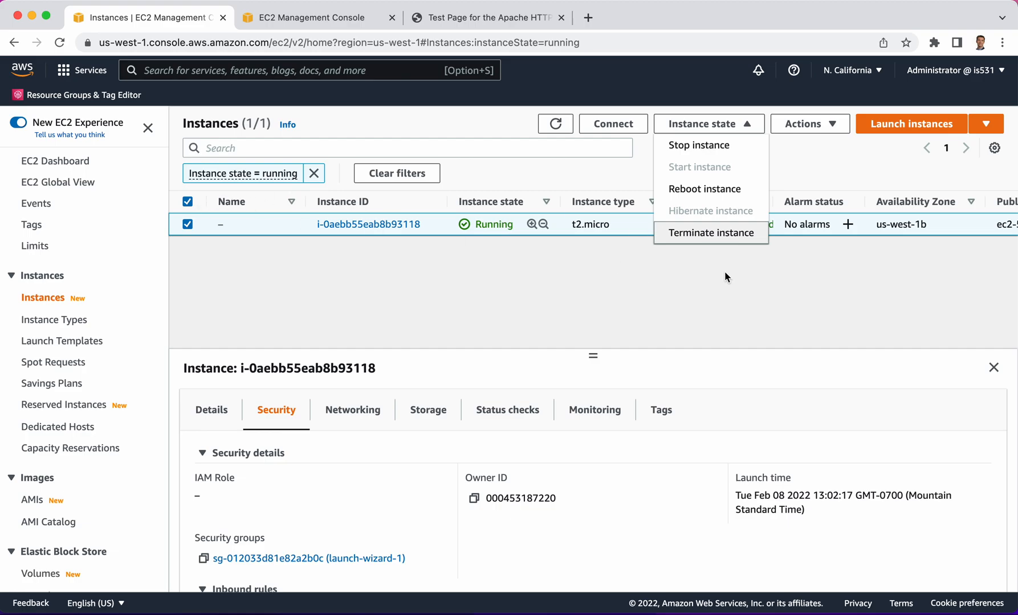
{"action": "left_click", "coordinate": [712, 233]}
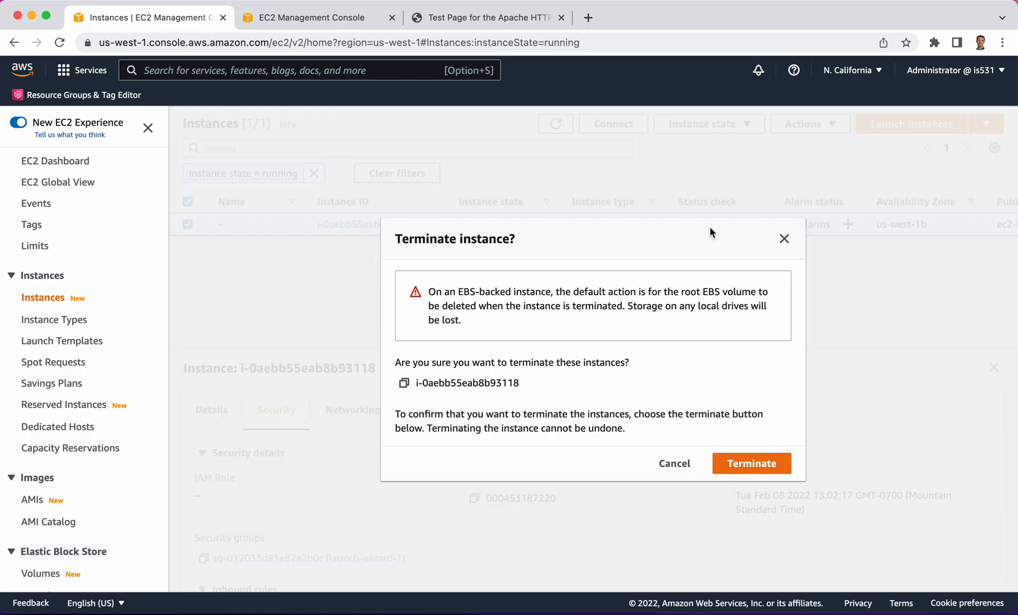
{"action": "left_click", "coordinate": [760, 464]}
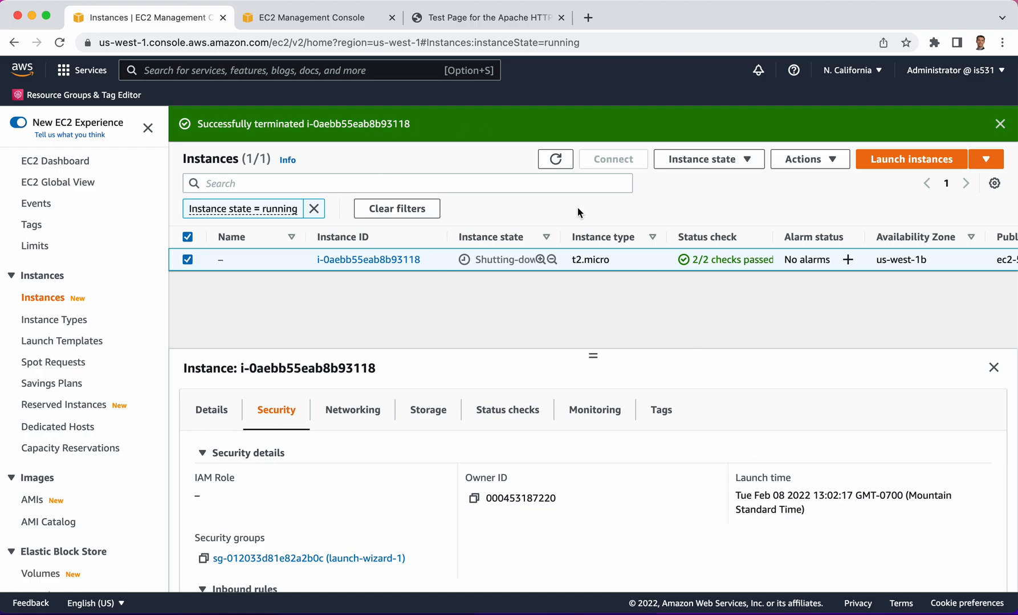
Refresh the instances list and remove the "Instance state = running" filter to check the terminated instance's state
{"action": "left_click", "coordinate": [555, 160]}
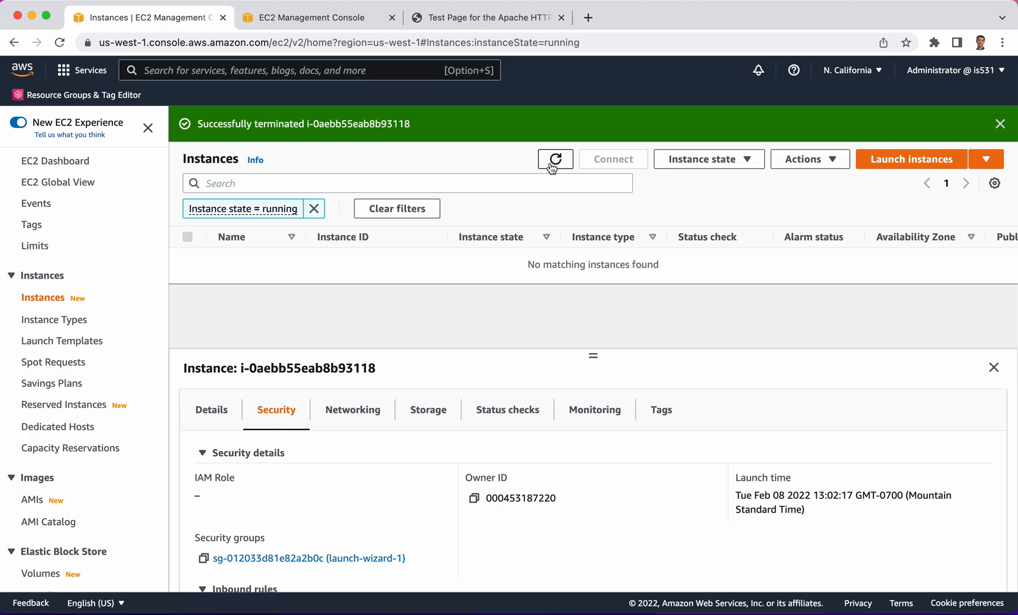
{"action": "left_click", "coordinate": [313, 209]}
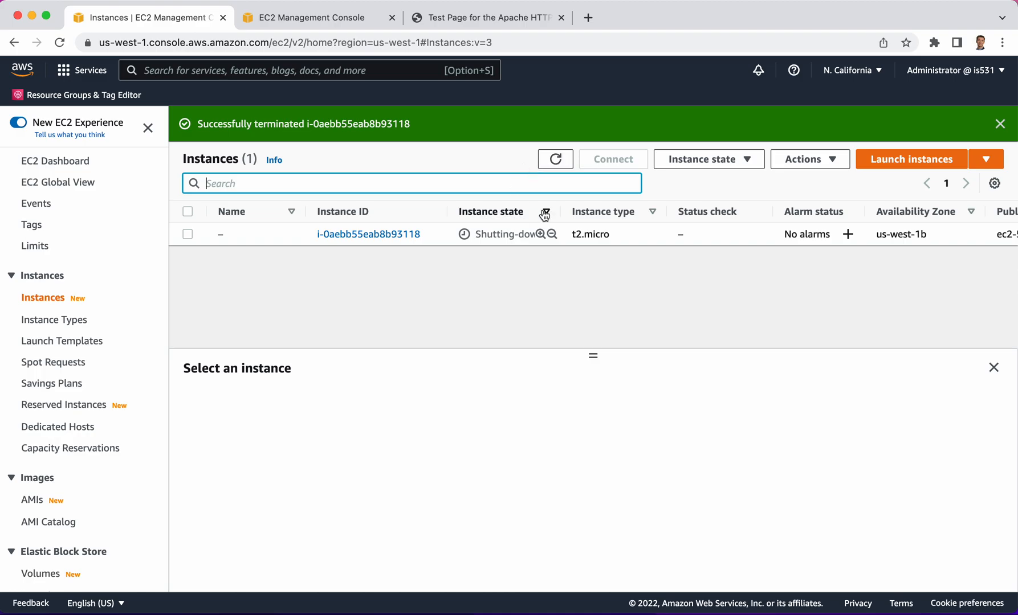
{"action": "left_click", "coordinate": [556, 159]}
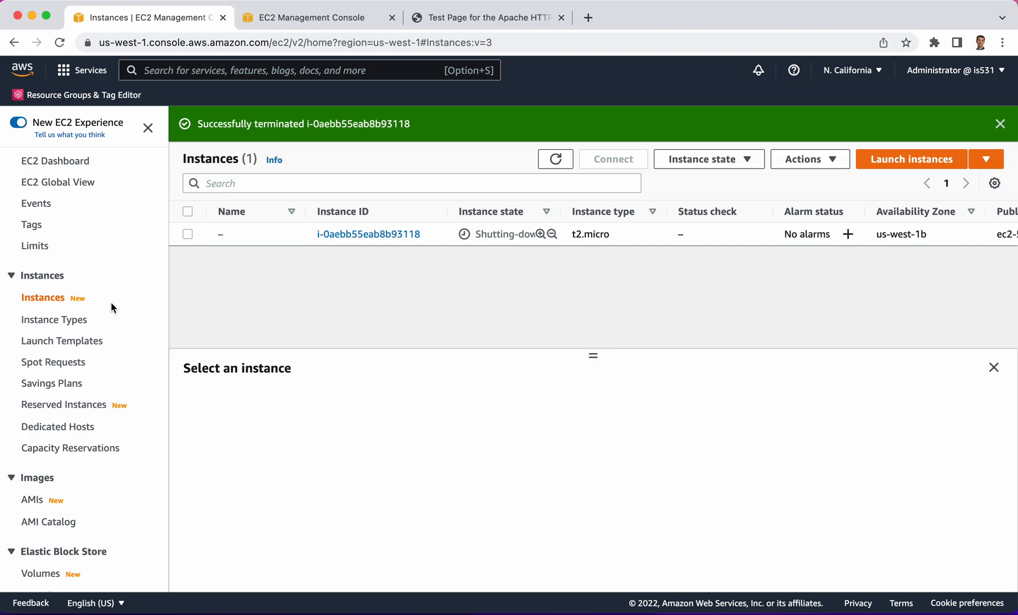
Return to the launch-wizard-1 security group's details page, delete that security group and confirm the deletion
{"action": "scroll", "coordinate": [52, 353], "scroll_direction": "down", "scroll_amount": 8}
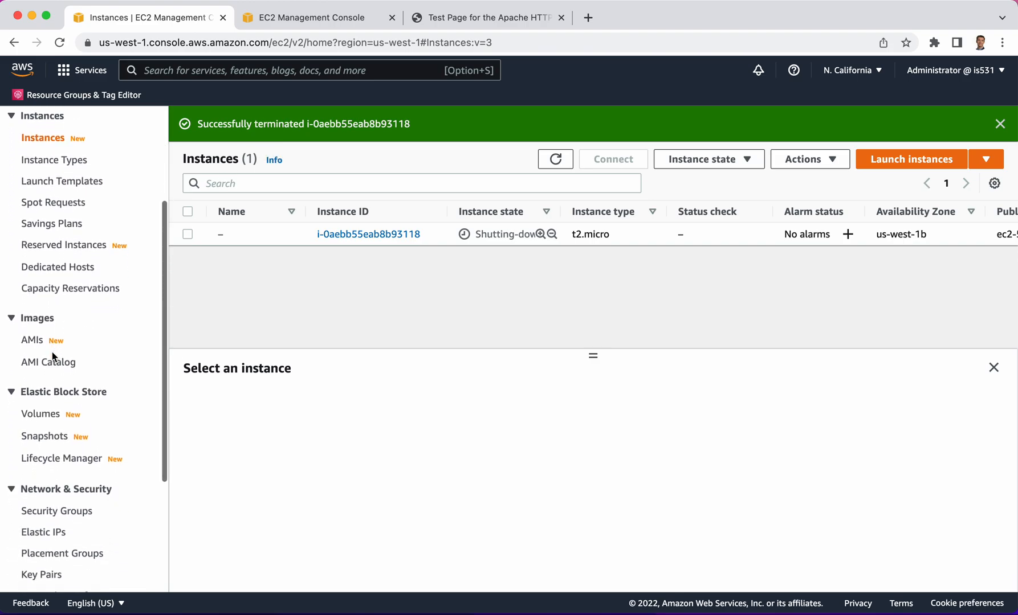
{"action": "scroll", "coordinate": [52, 356], "scroll_direction": "down", "scroll_amount": 2}
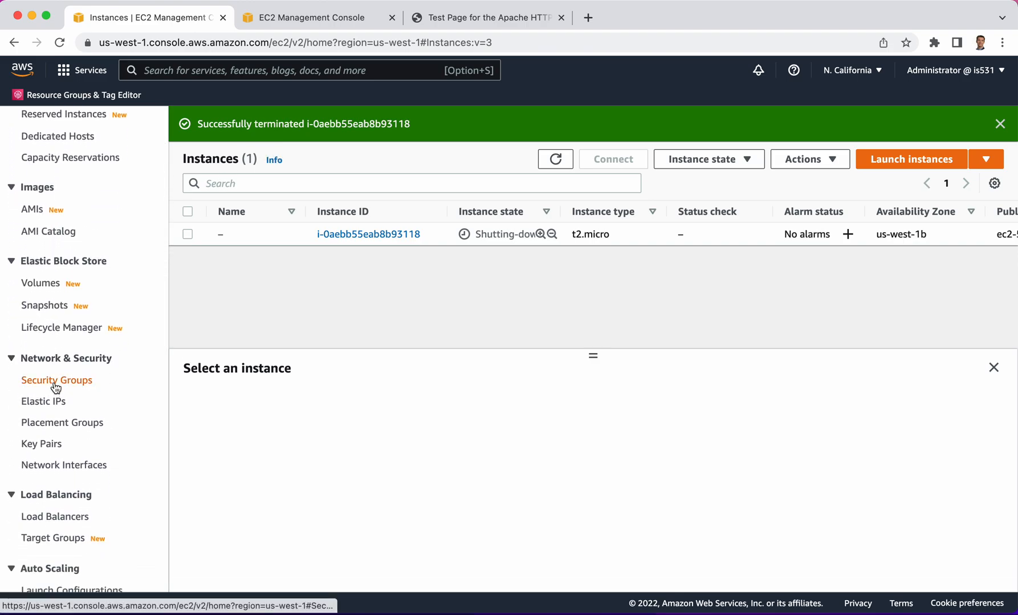
{"action": "left_click", "coordinate": [283, 17]}
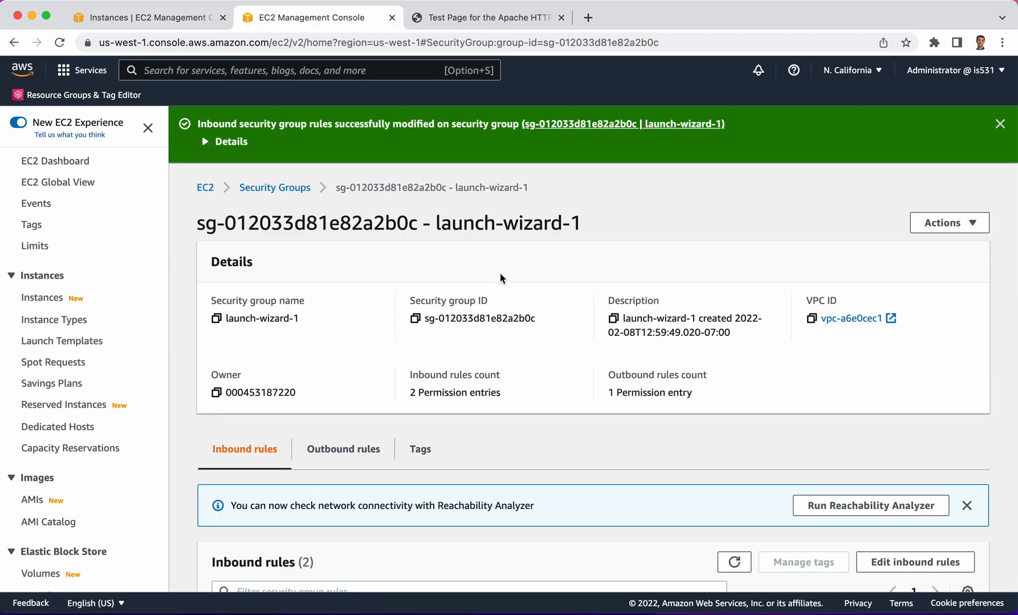
{"action": "scroll", "coordinate": [501, 280], "scroll_direction": "down", "scroll_amount": 2}
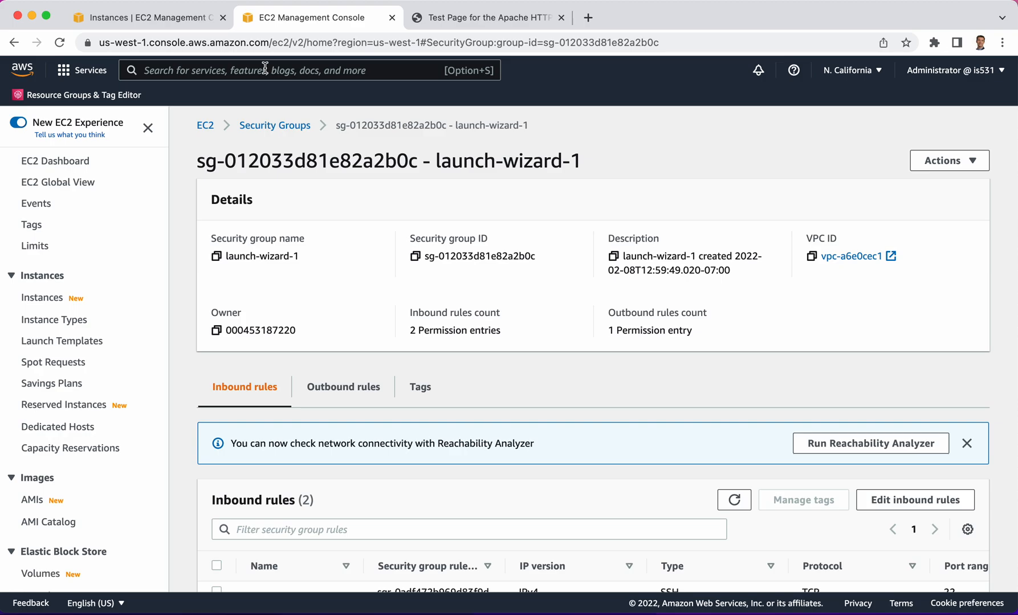
{"action": "scroll", "coordinate": [344, 275], "scroll_direction": "down", "scroll_amount": 2}
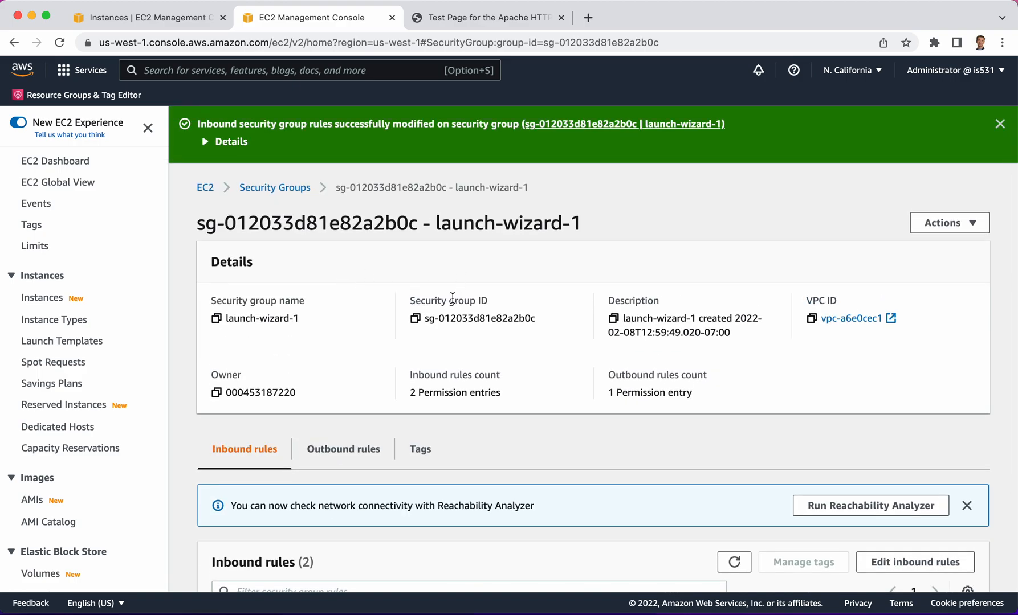
{"action": "scroll", "coordinate": [452, 298], "scroll_direction": "down", "scroll_amount": 2}
{"action": "left_click", "coordinate": [937, 178]}
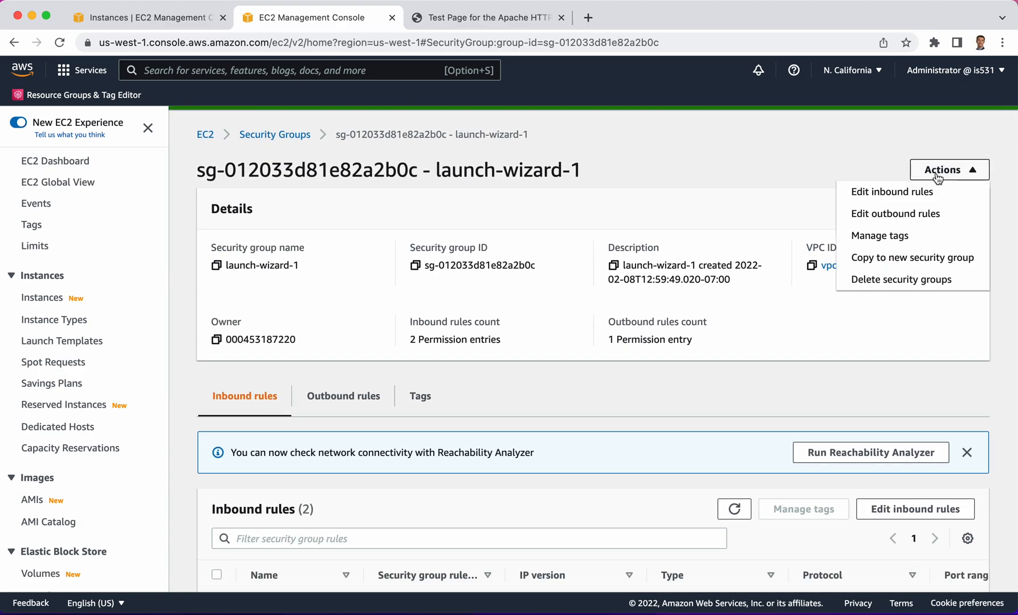
{"action": "left_click", "coordinate": [911, 280]}
{"action": "left_click", "coordinate": [895, 398]}
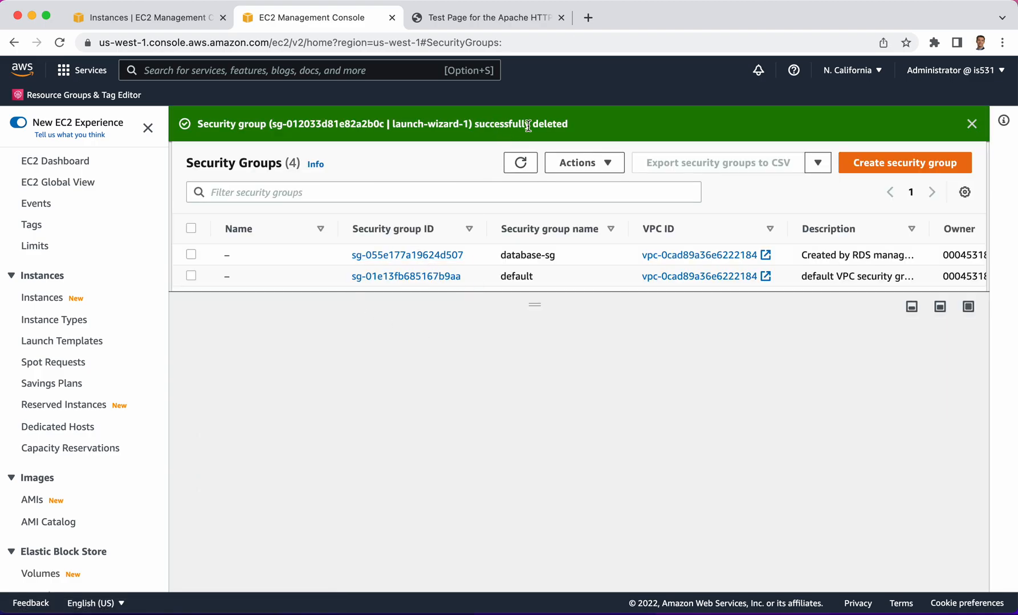
Refresh the instances list to check the terminated t2.micro instance's state, and look back at the security groups list
{"action": "left_click", "coordinate": [135, 17]}
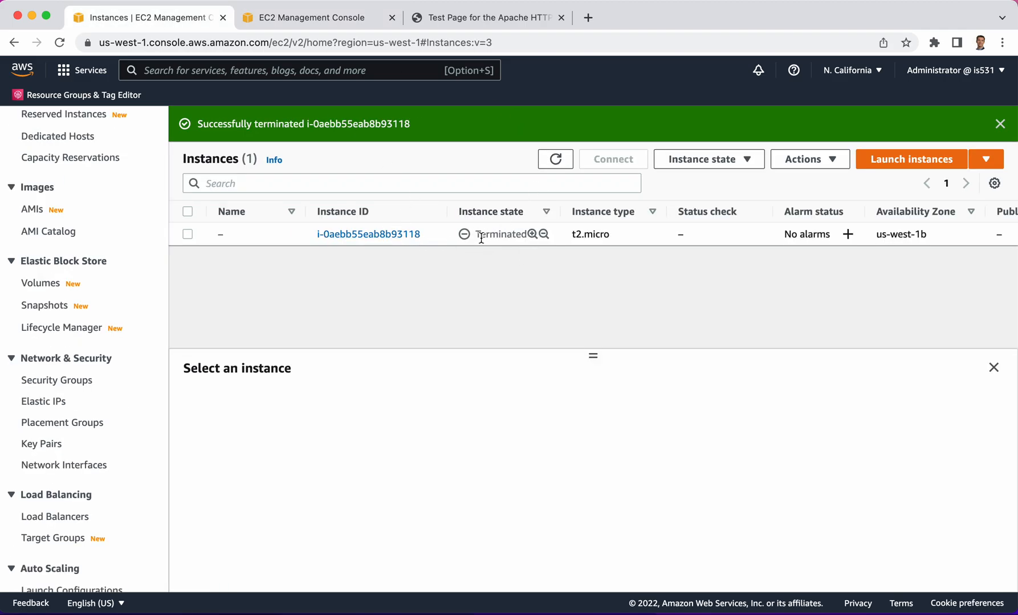
{"action": "left_click", "coordinate": [556, 159]}
{"action": "left_click", "coordinate": [287, 17]}
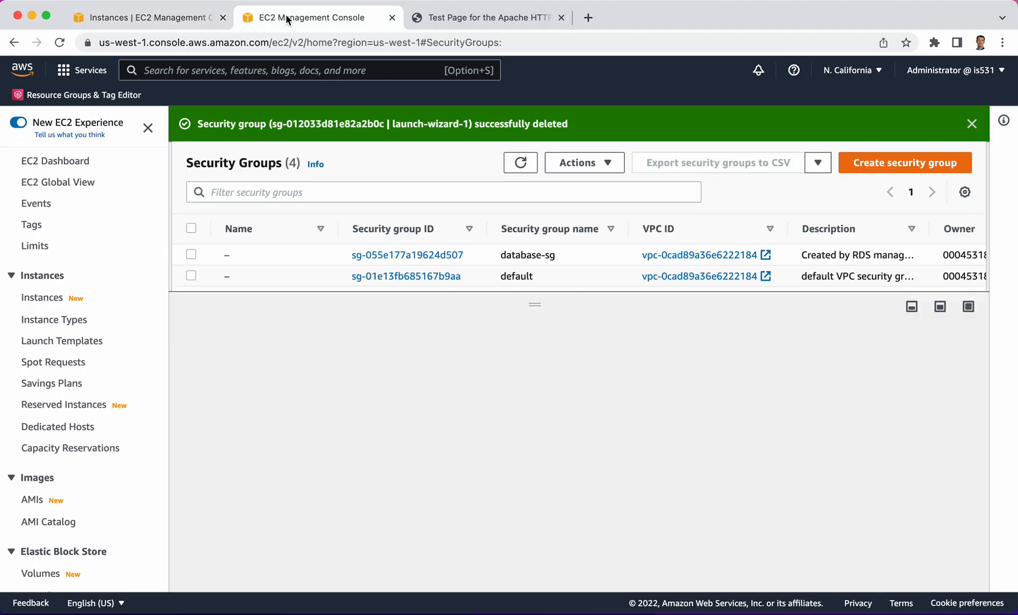
Open the EC2 key pairs list and delete the demoaws key pair, entering "Delete" as the confirmation text
{"action": "left_click", "coordinate": [150, 19]}
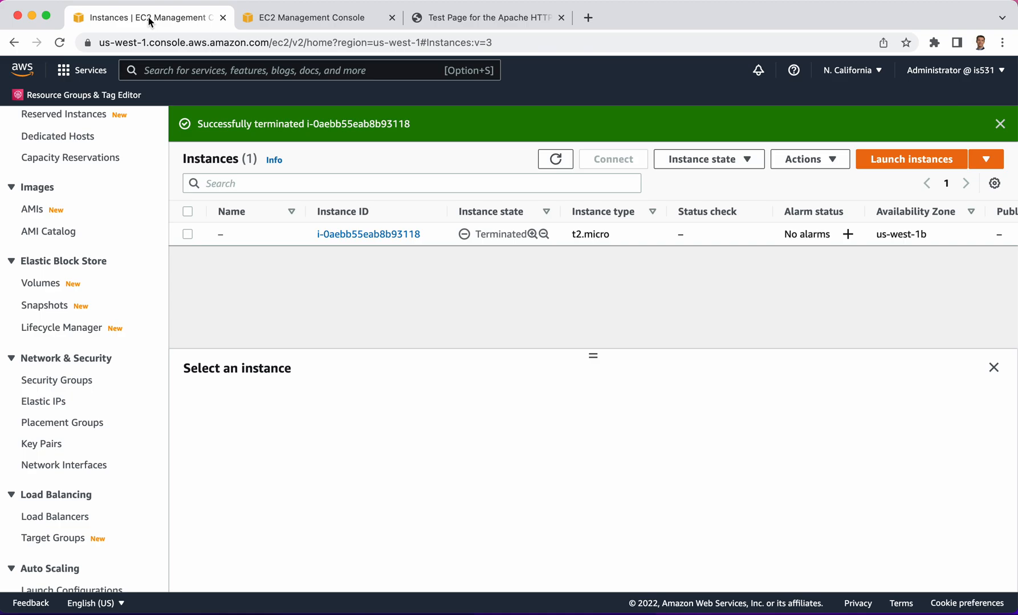
{"action": "scroll", "coordinate": [110, 228], "scroll_direction": "up", "scroll_amount": 5}
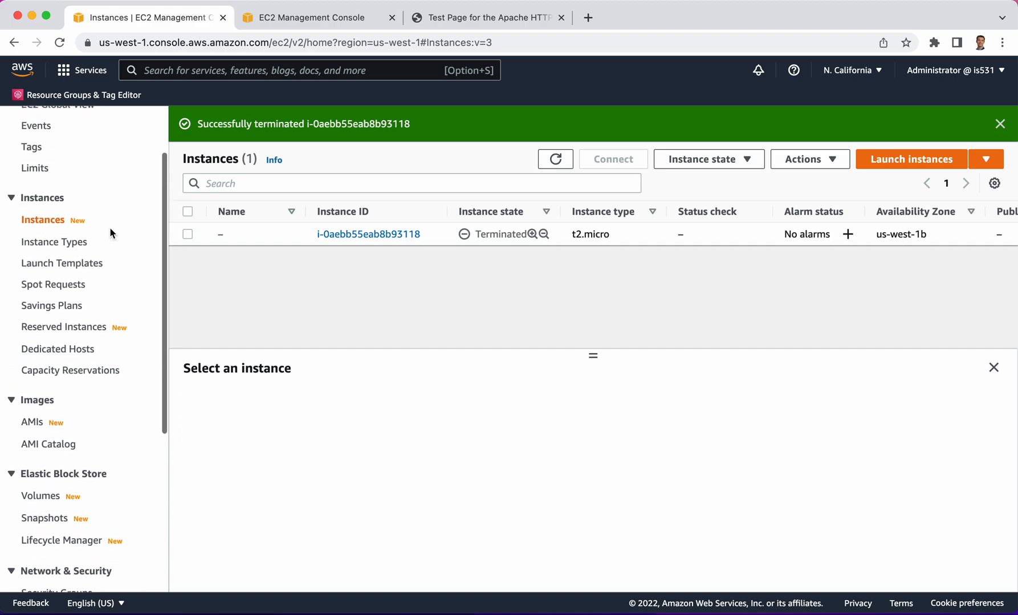
{"action": "scroll", "coordinate": [110, 228], "scroll_direction": "up", "scroll_amount": 3}
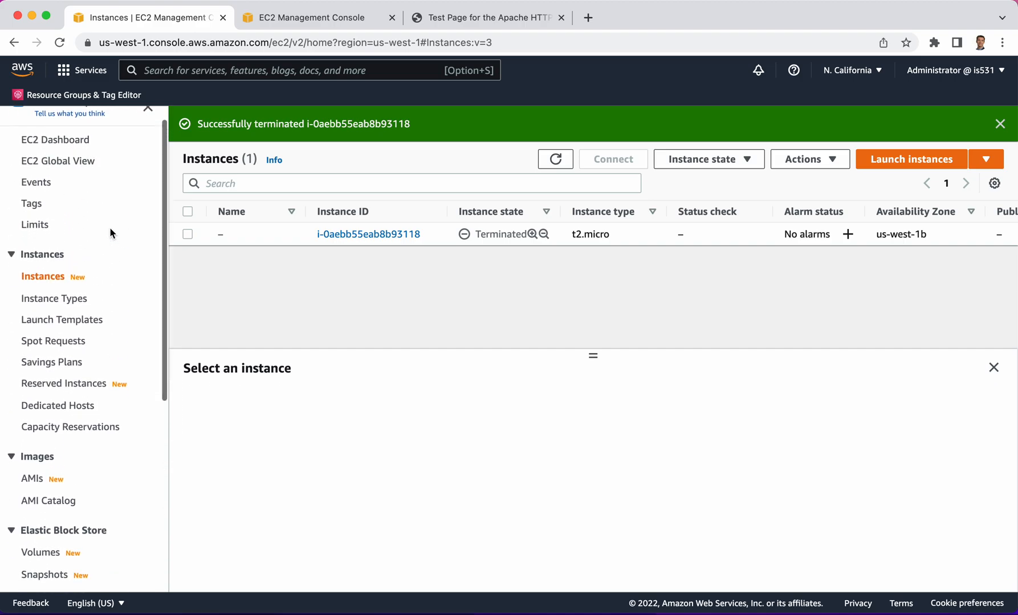
{"action": "scroll", "coordinate": [110, 228], "scroll_direction": "down", "scroll_amount": 10}
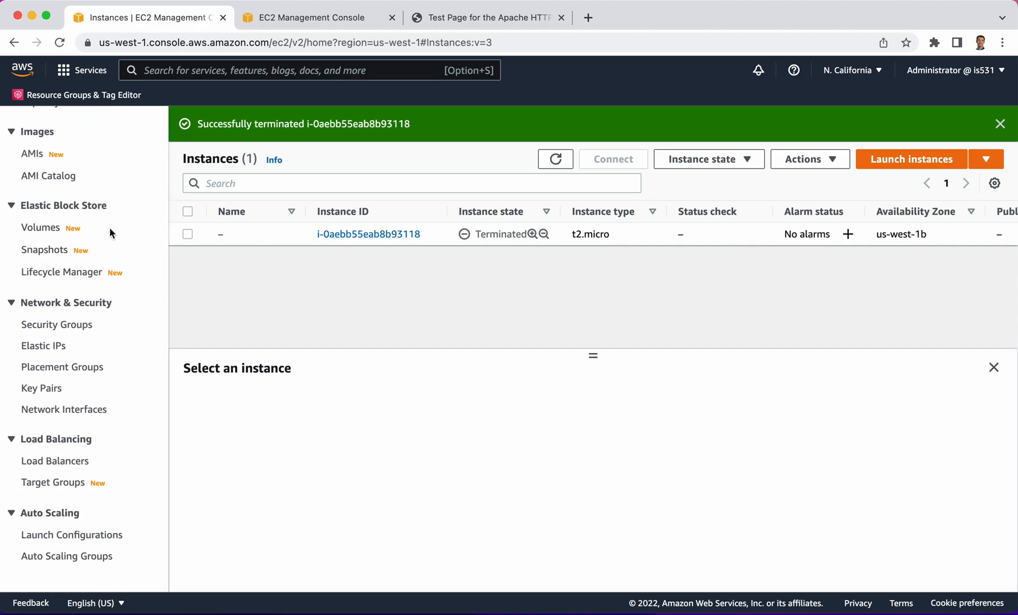
{"action": "left_click", "coordinate": [41, 390]}
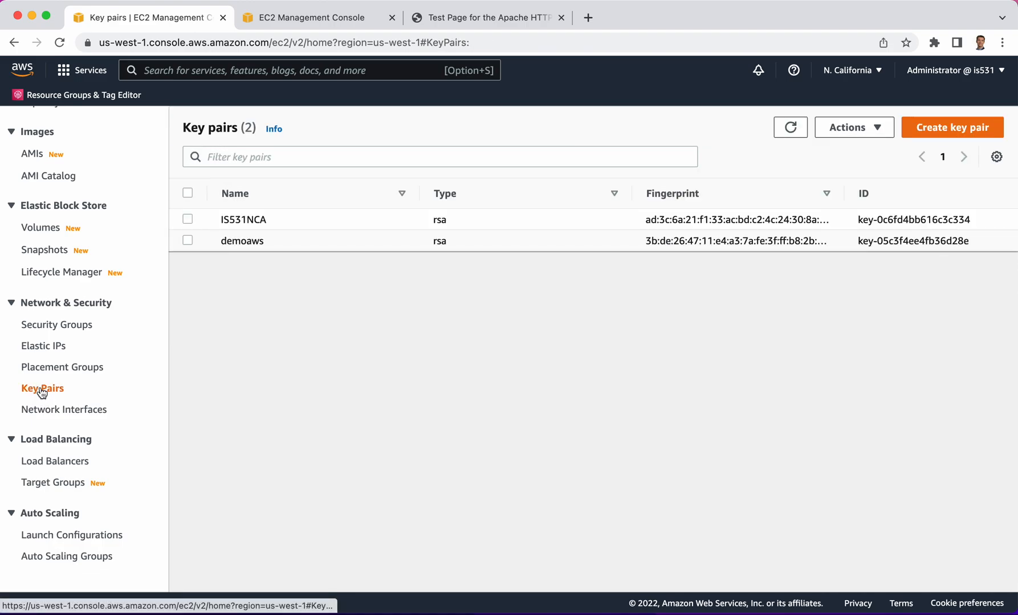
{"action": "left_click", "coordinate": [190, 243]}
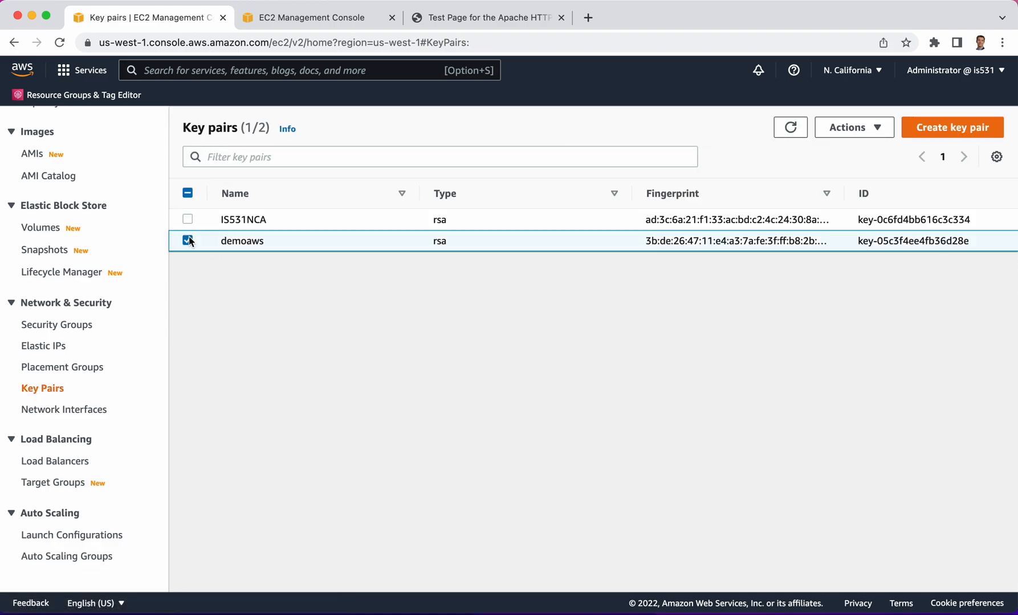
{"action": "left_click", "coordinate": [856, 129]}
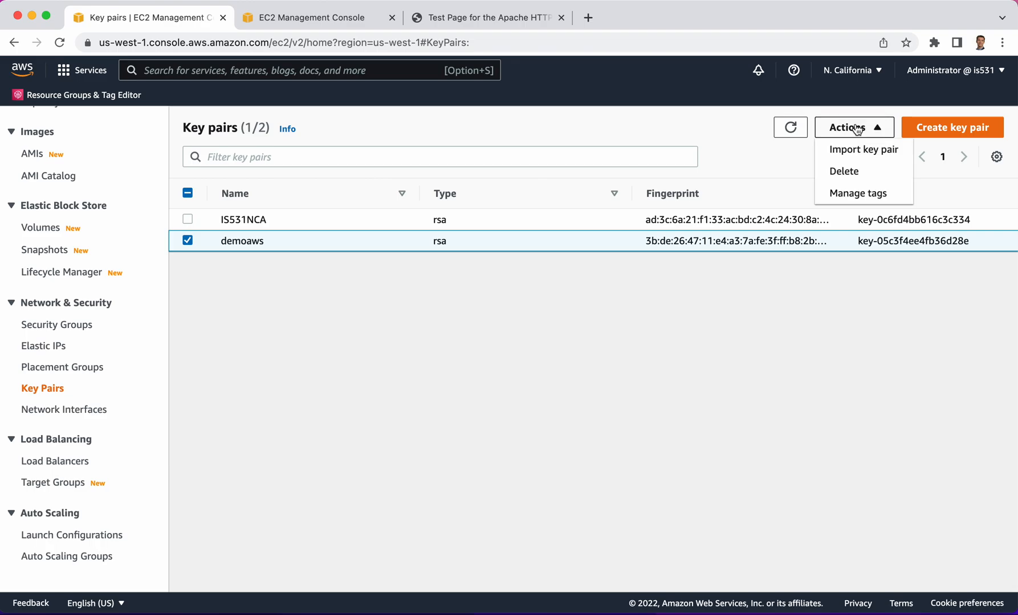
{"action": "left_click", "coordinate": [846, 172]}
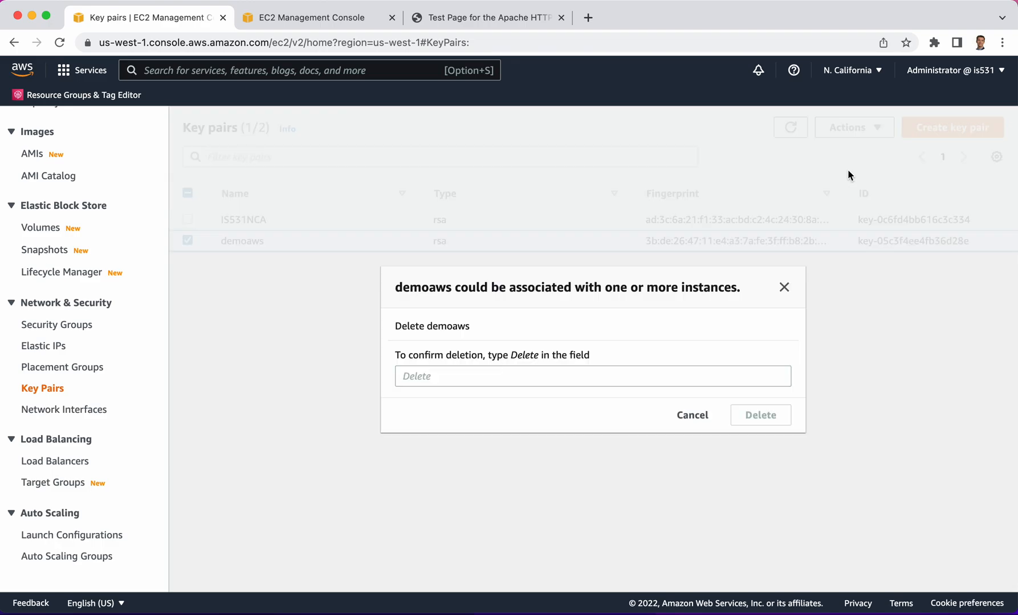
{"action": "left_click", "coordinate": [466, 375]}
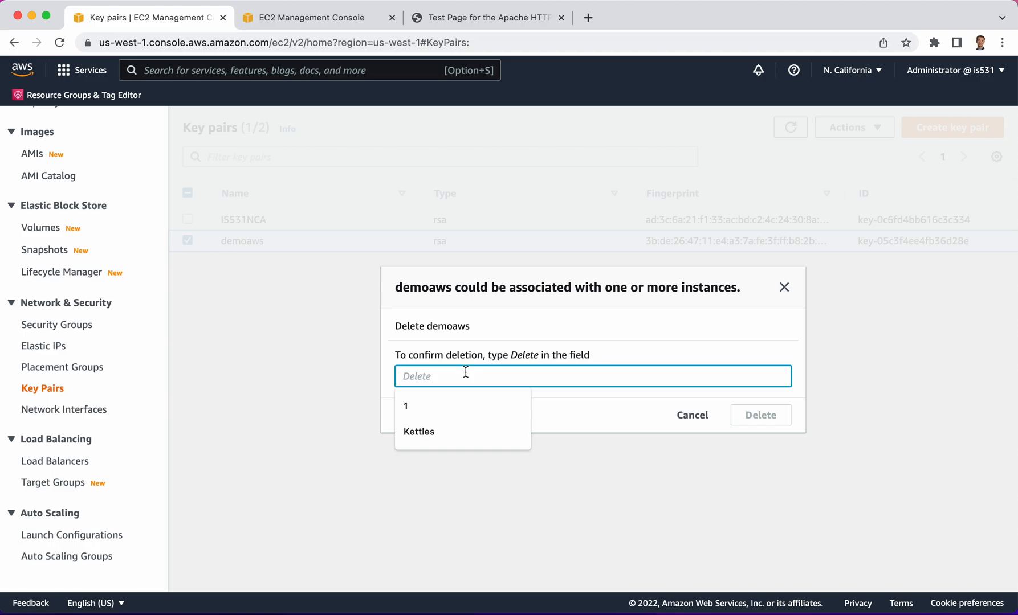
{"action": "type", "text": "Delete"}
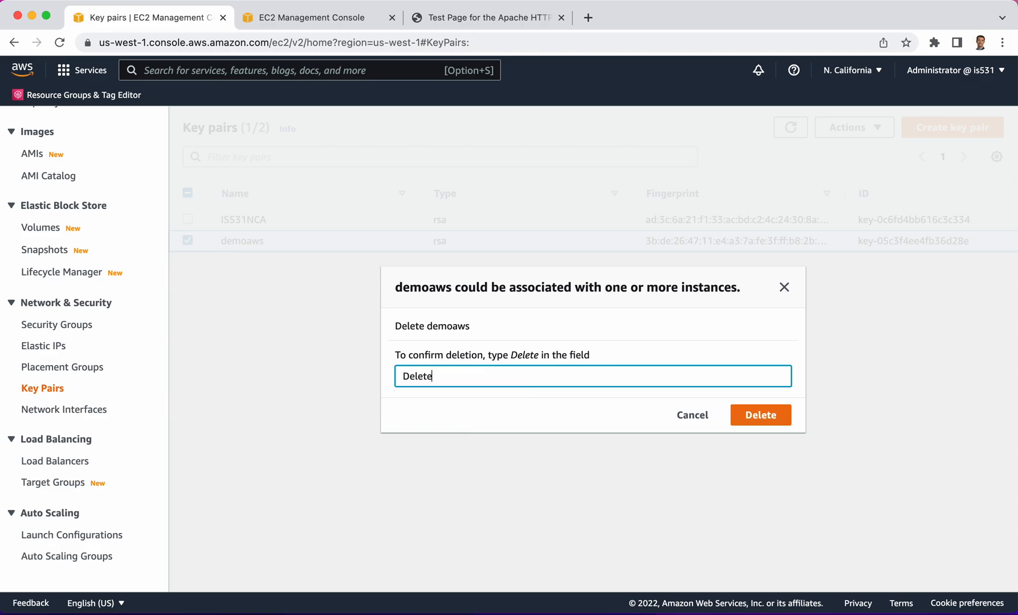
{"action": "left_click", "coordinate": [780, 416]}
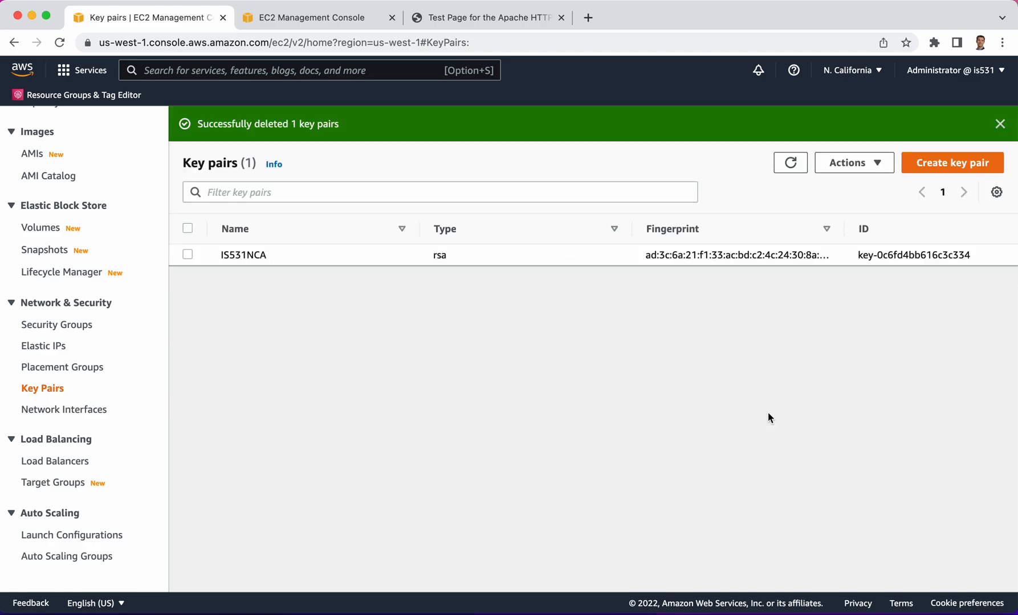